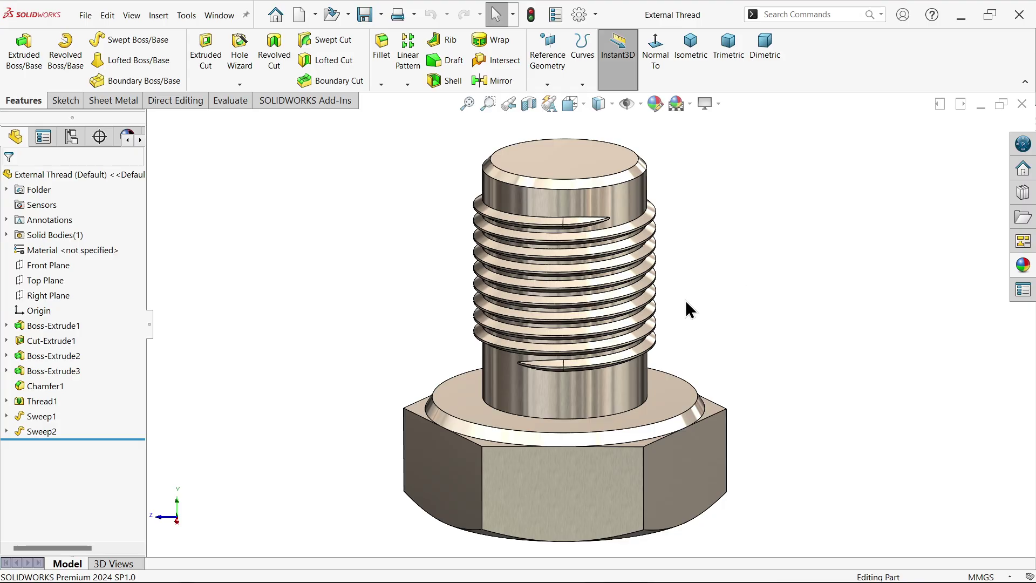
Zoom and orbit around the External Thread bolt to inspect its thread.
scroll(624, 308, "down", 5)
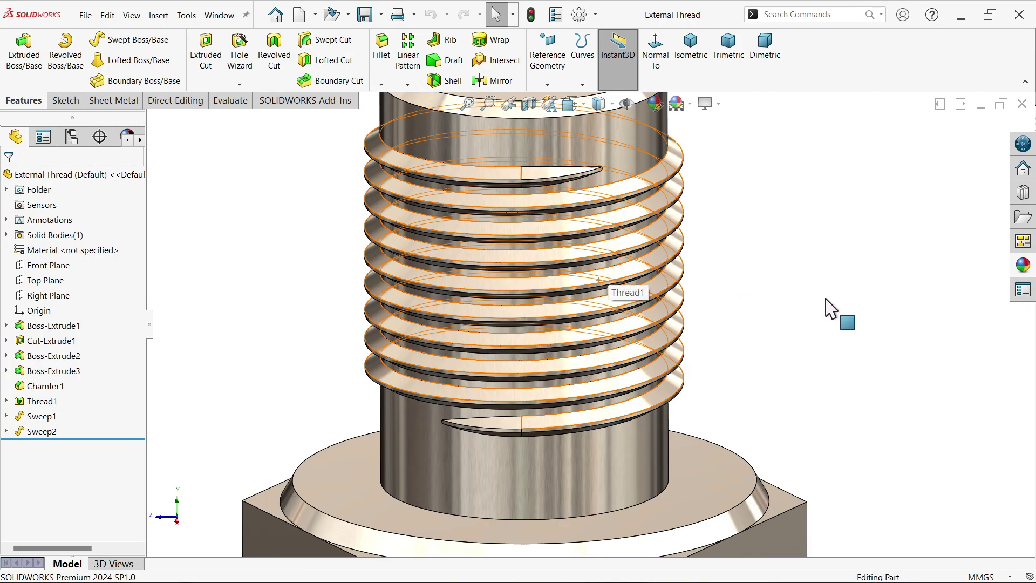
mouse_move(826, 308)
middle_mouse_down()
mouse_move(821, 209)
mouse_move(840, 250)
mouse_move(839, 296)
mouse_move(815, 305)
middle_mouse_up()
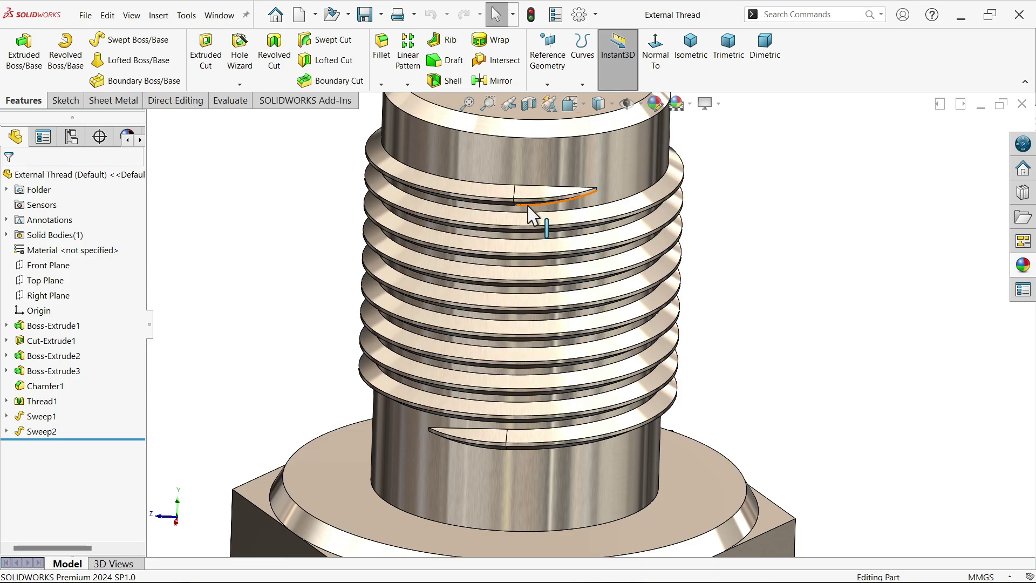
scroll(534, 216, "down", 2)
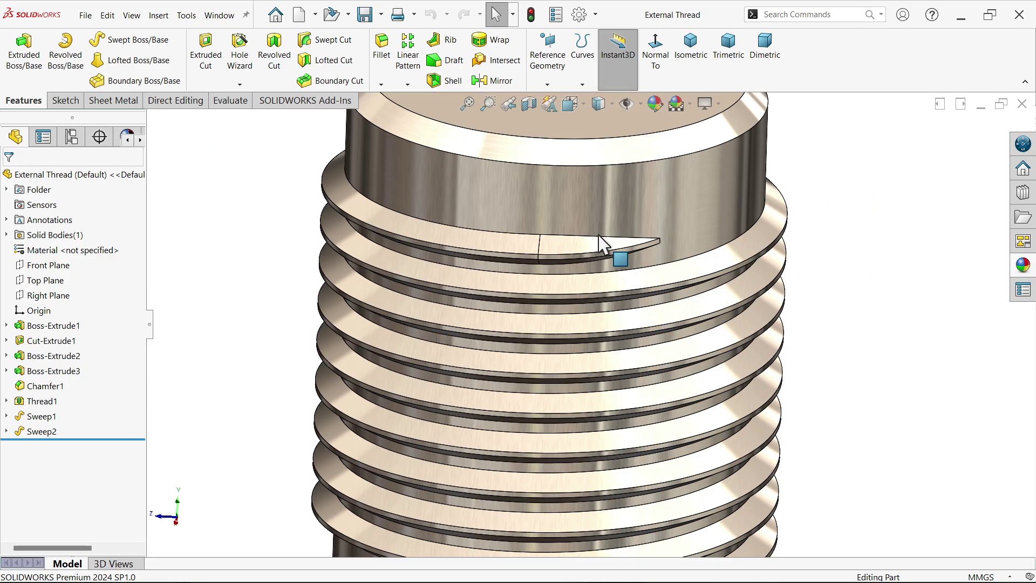
scroll(606, 284, "up", 3)
scroll(582, 432, "down", 3)
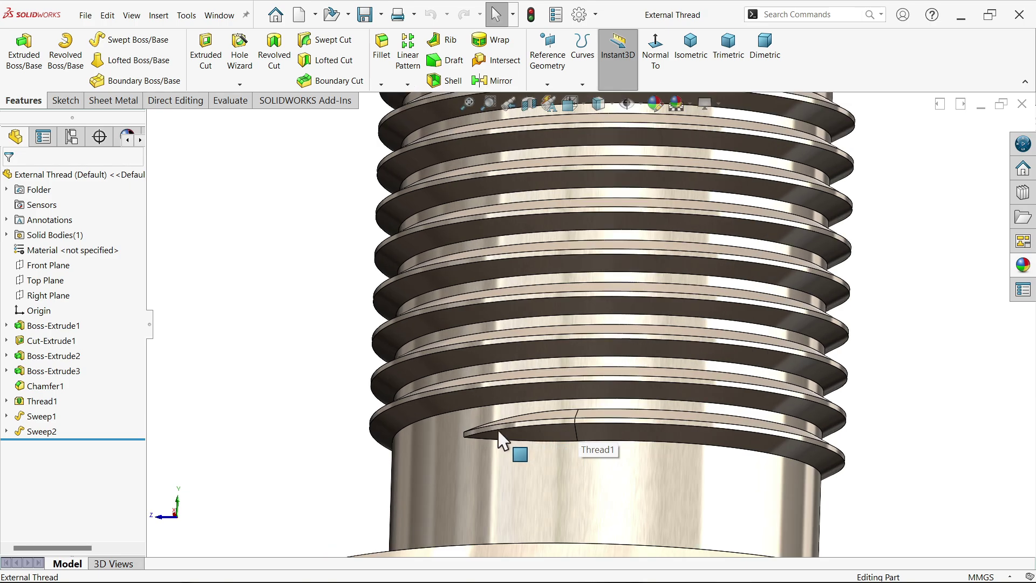
Switch to the Internal Thread part and orbit around its thread base to inspect the cut.
left_click(219, 15)
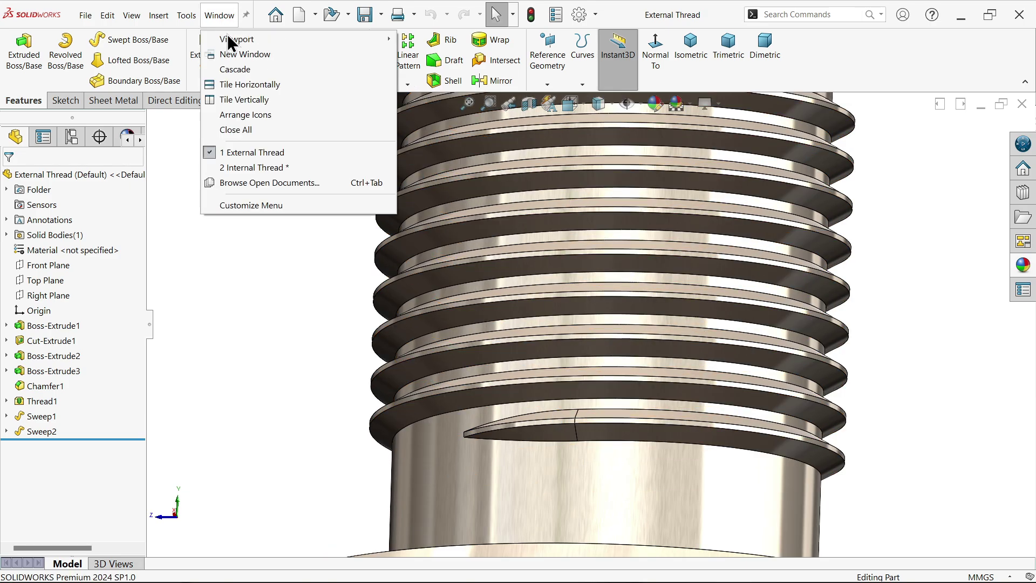
left_click(255, 168)
scroll(577, 364, "down", 5)
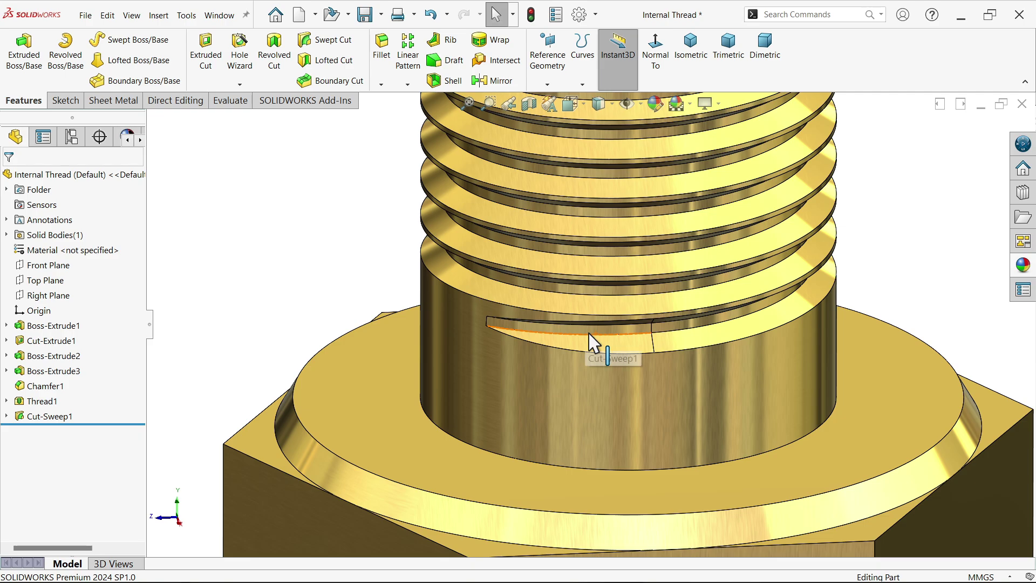
mouse_move(596, 358)
middle_mouse_down()
mouse_move(584, 259)
mouse_move(587, 355)
middle_mouse_up()
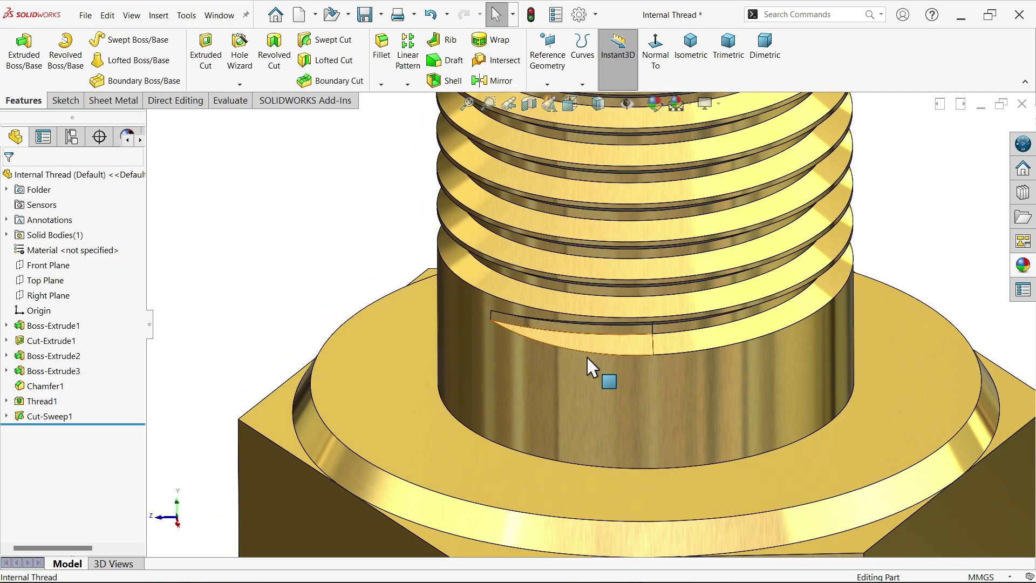
scroll(591, 345, "up", 5)
In the new part, draw a six-sided inscribed polygon centred on the origin on Top Plane.
key("ctrl+Tab")
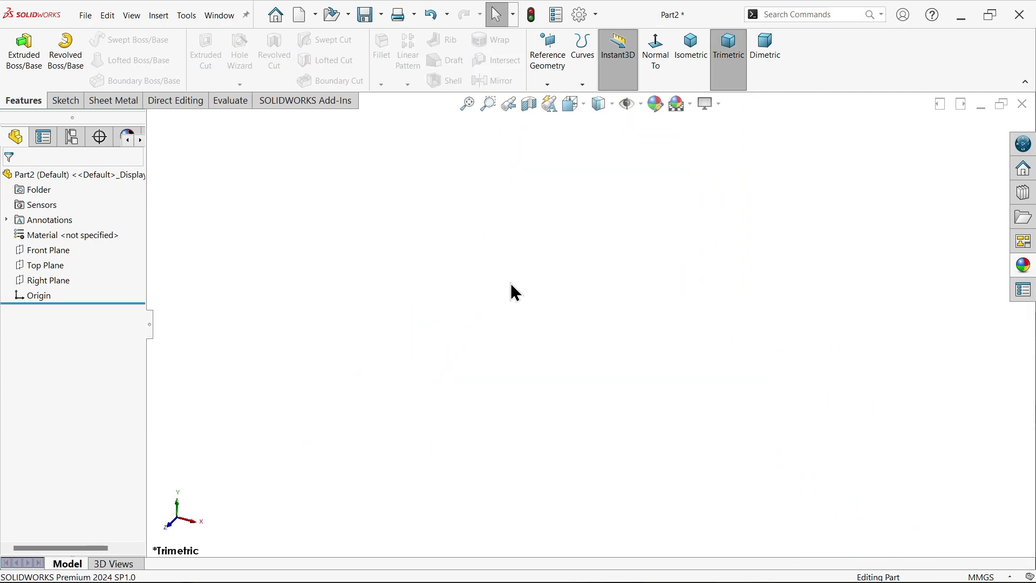
left_click(46, 266)
left_click(65, 254)
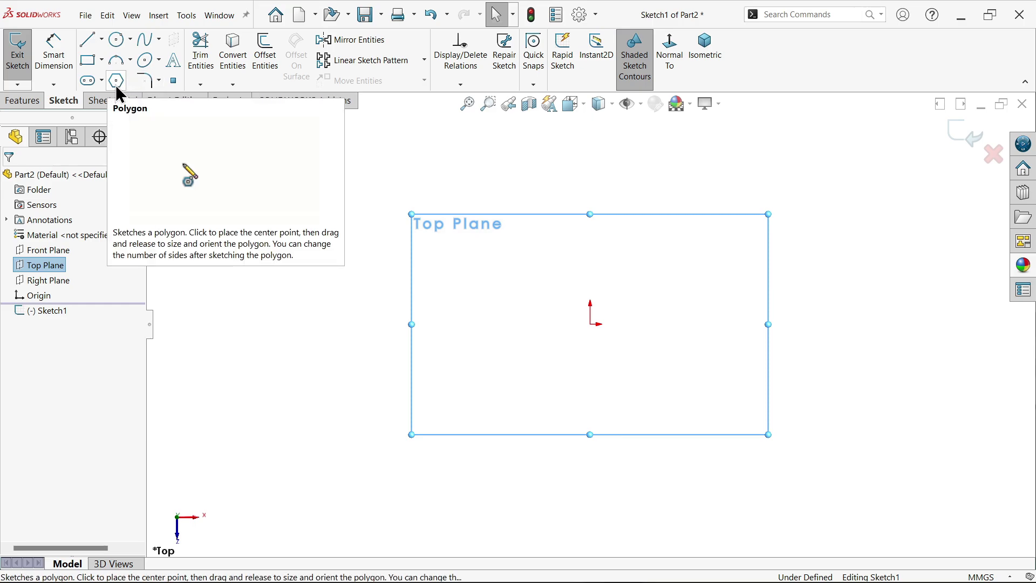
left_click(116, 82)
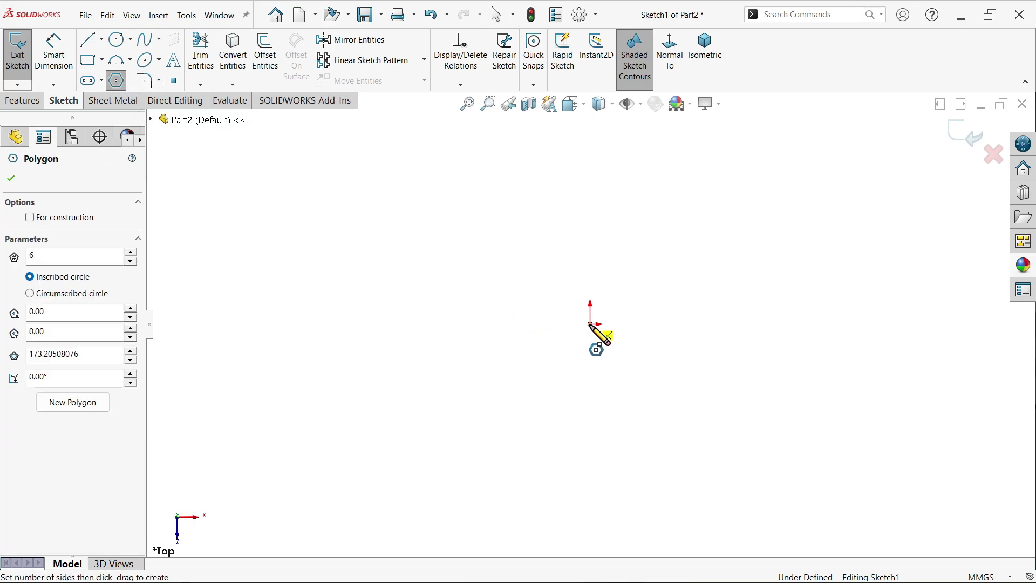
left_click_drag(590, 324, 383, 304)
right_click(306, 217)
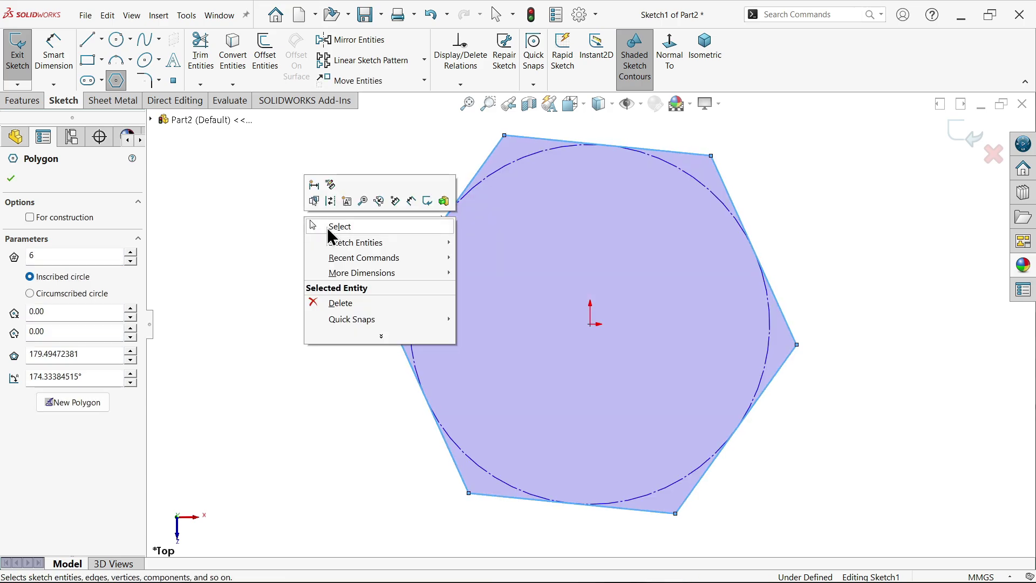
left_click(327, 228)
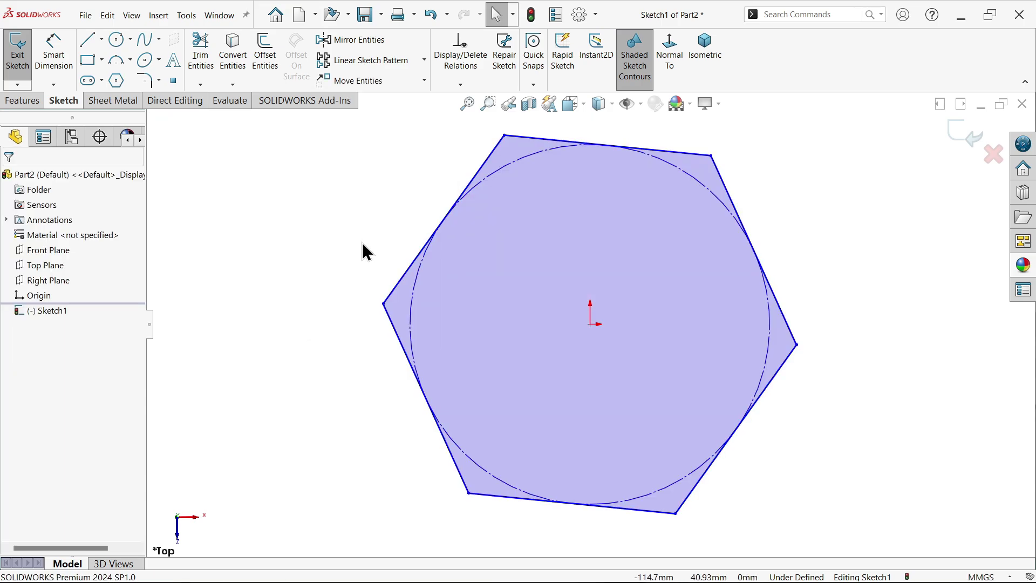
Make one hexagon edge vertical and dimension the inscribed circle to 17 mm.
left_click(689, 154)
left_click(737, 109)
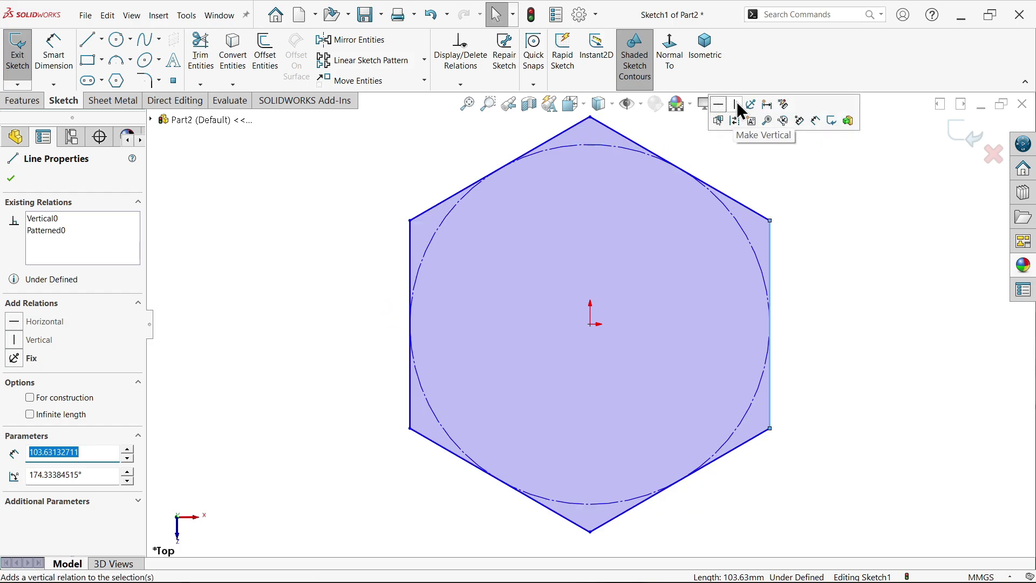
left_click(54, 51)
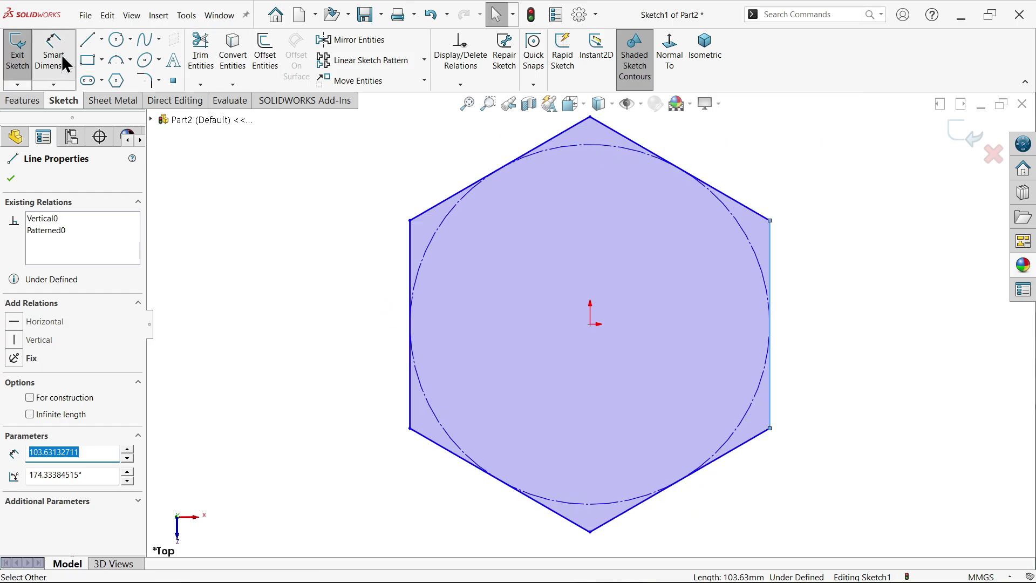
left_click(424, 269)
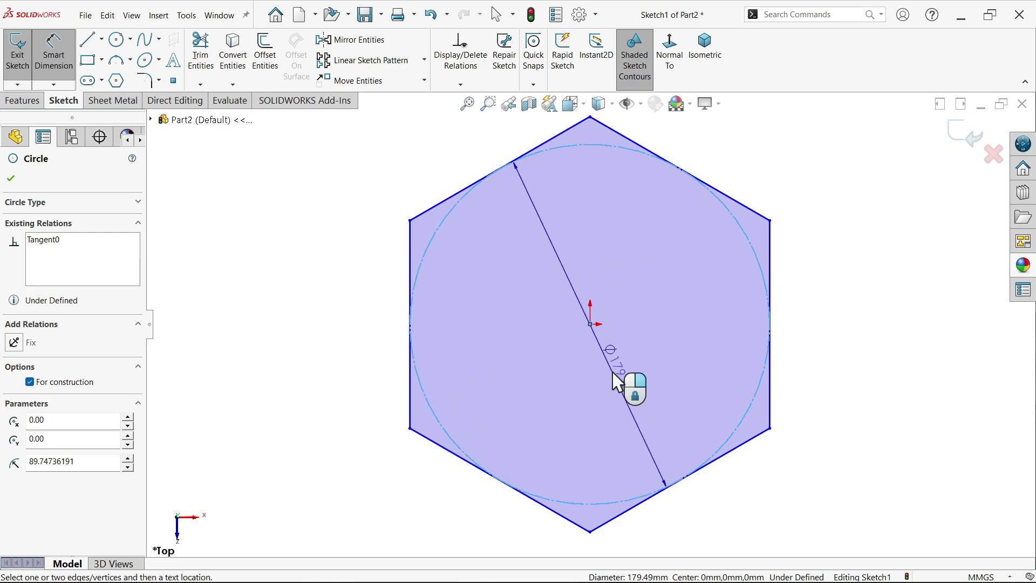
left_click(614, 362)
type("17")
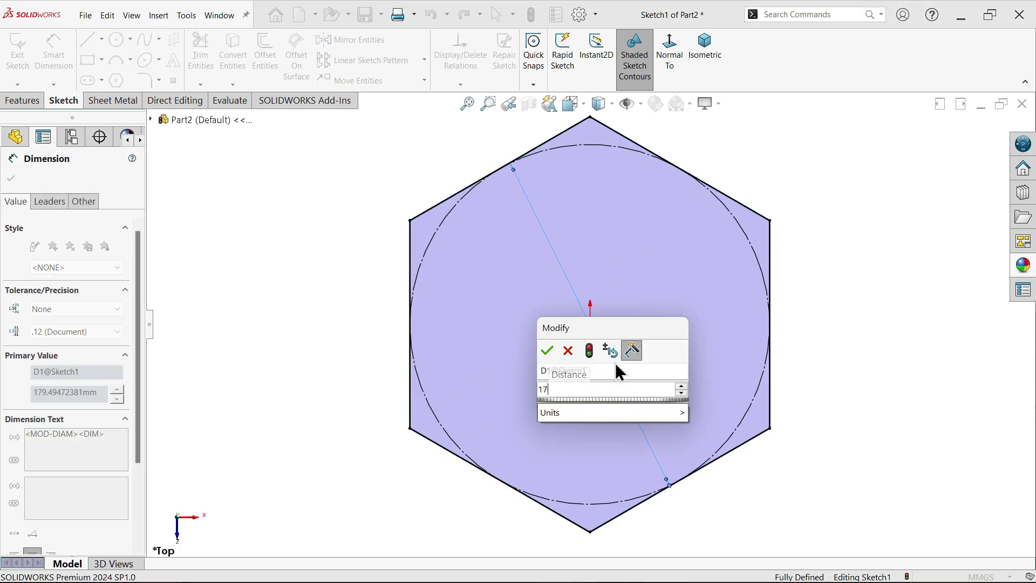
left_click(547, 351)
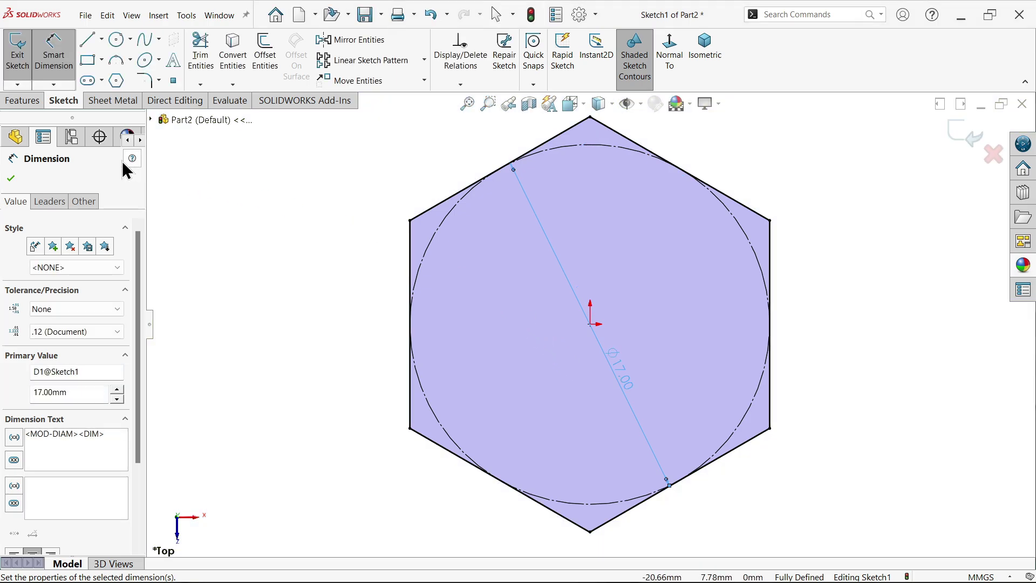
Extrude the hexagon sketch 6 mm into Boss-Extrude1.
left_click(18, 102)
left_click(22, 49)
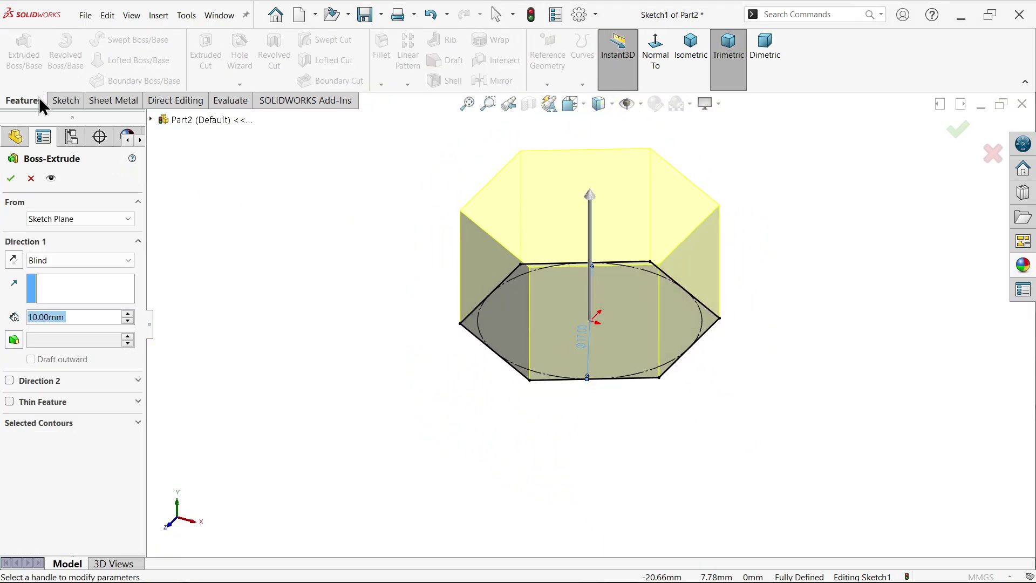
type("6")
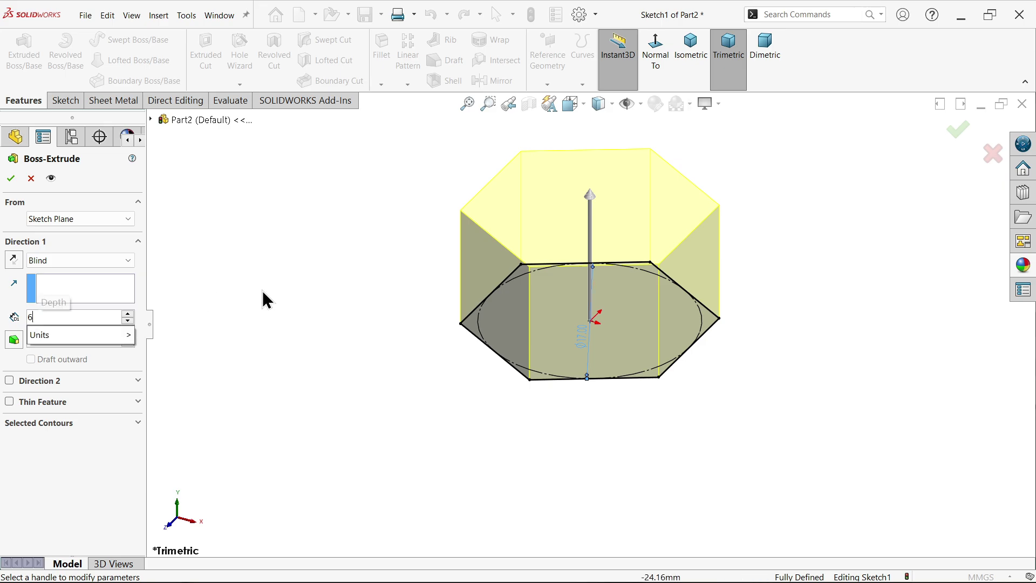
left_click(10, 180)
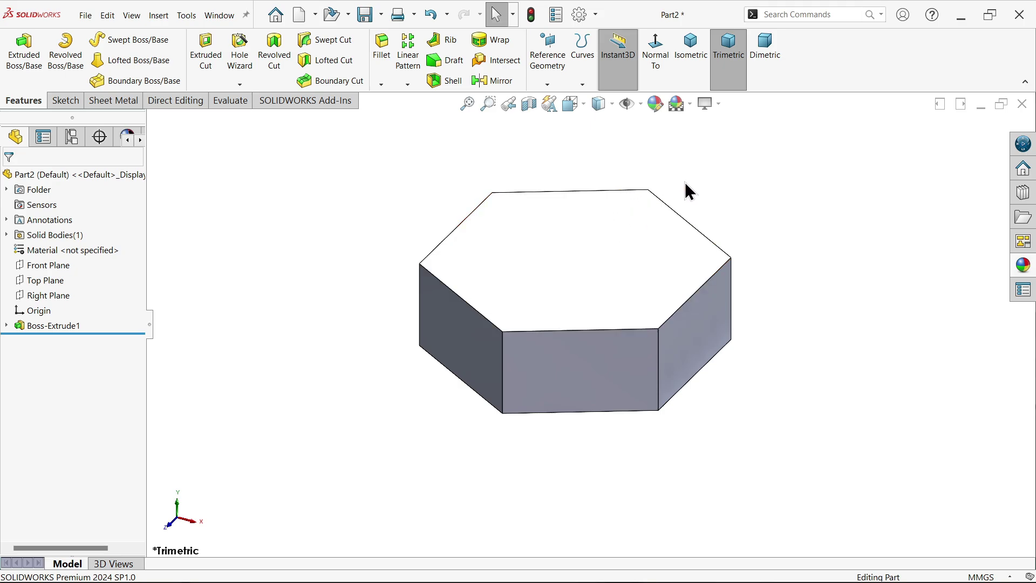
Apply the brushed nickel appearance from Metal > Nickel to Part2.
left_click(73, 172)
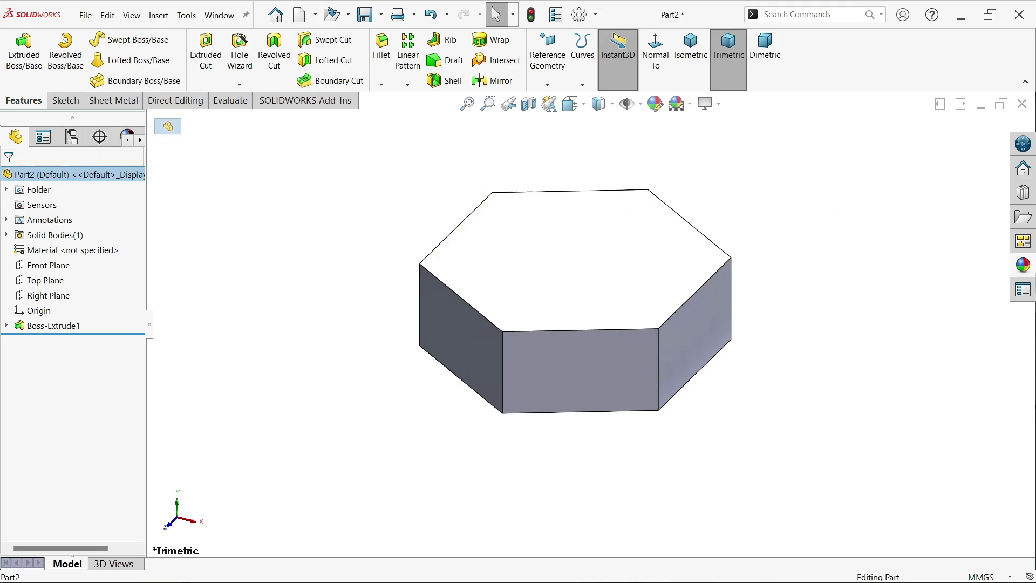
left_click(1028, 270)
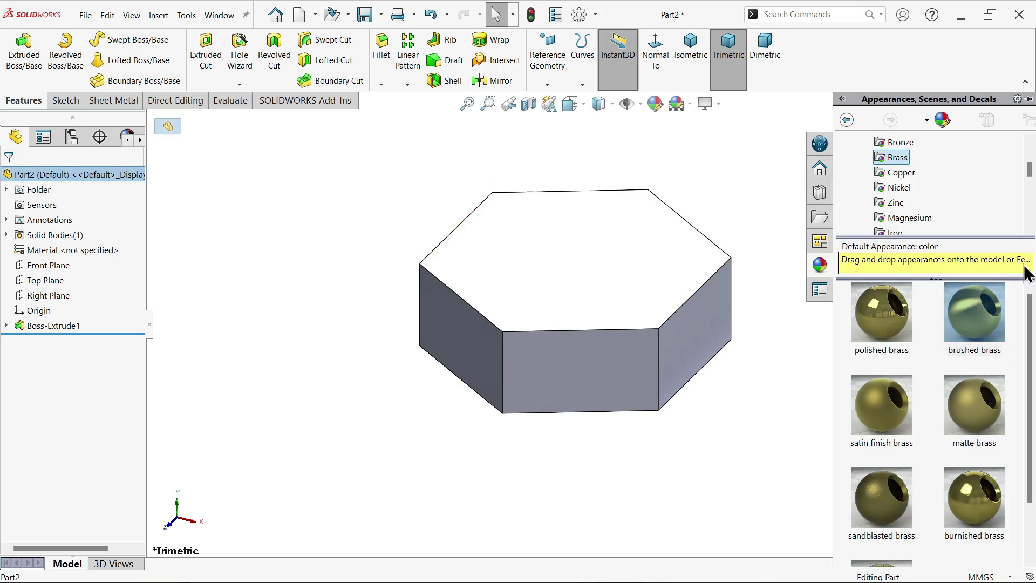
left_click(898, 187)
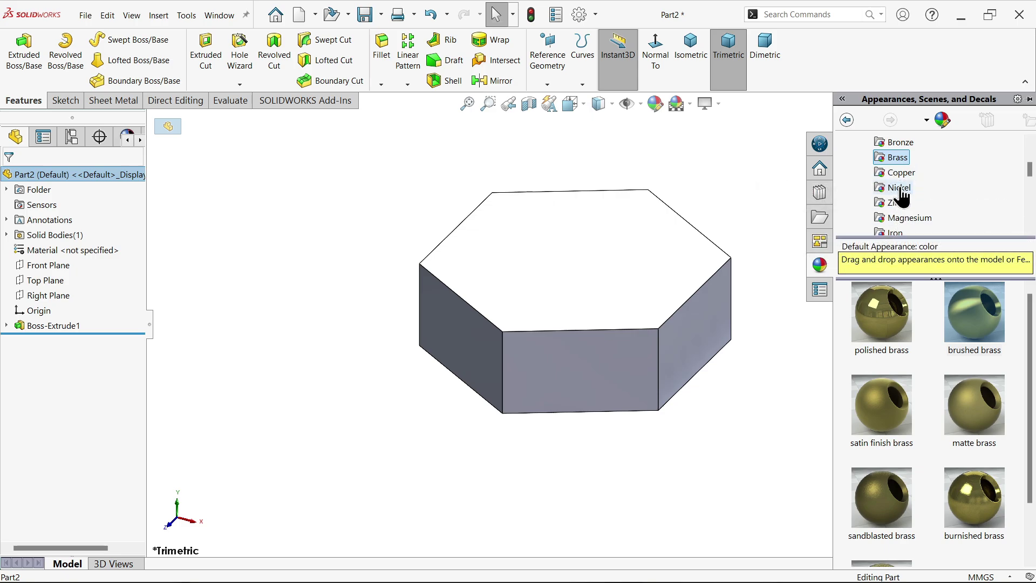
double_click(979, 335)
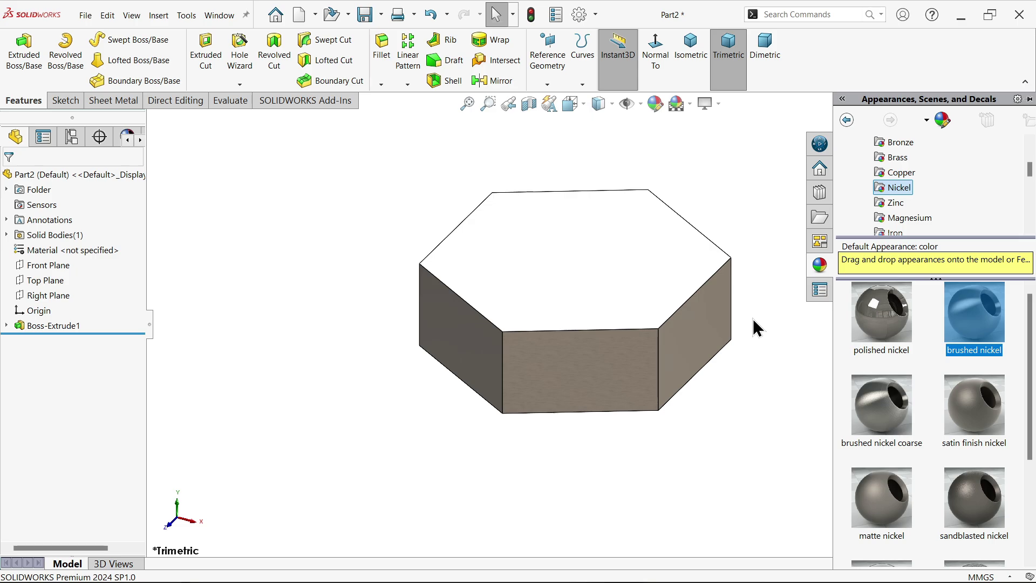
middle_click_drag(678, 280, 620, 244)
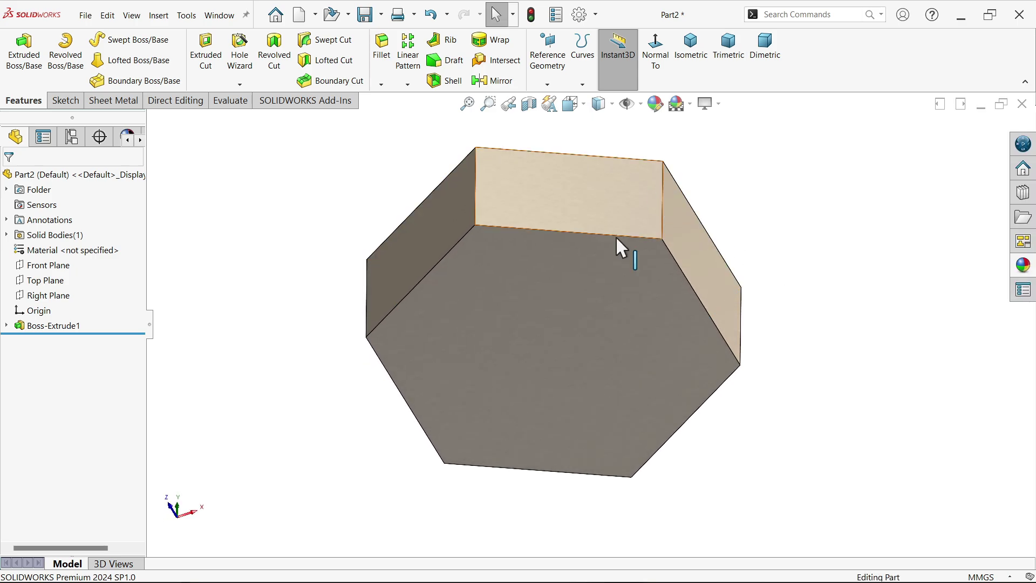
Sketch a circle centred on the origin on the prism's bottom face.
left_click(572, 329)
left_click(617, 285)
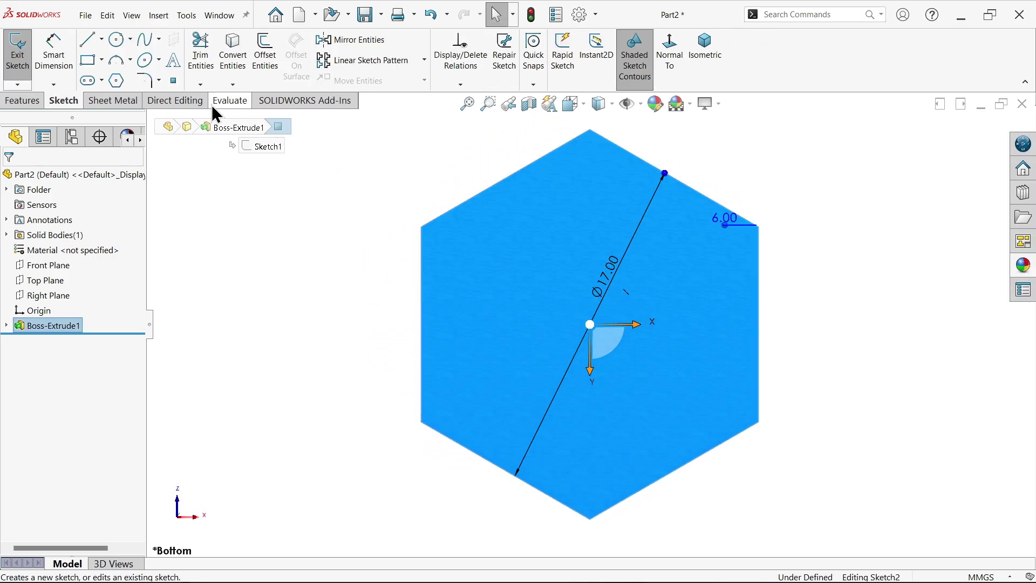
left_click(117, 40)
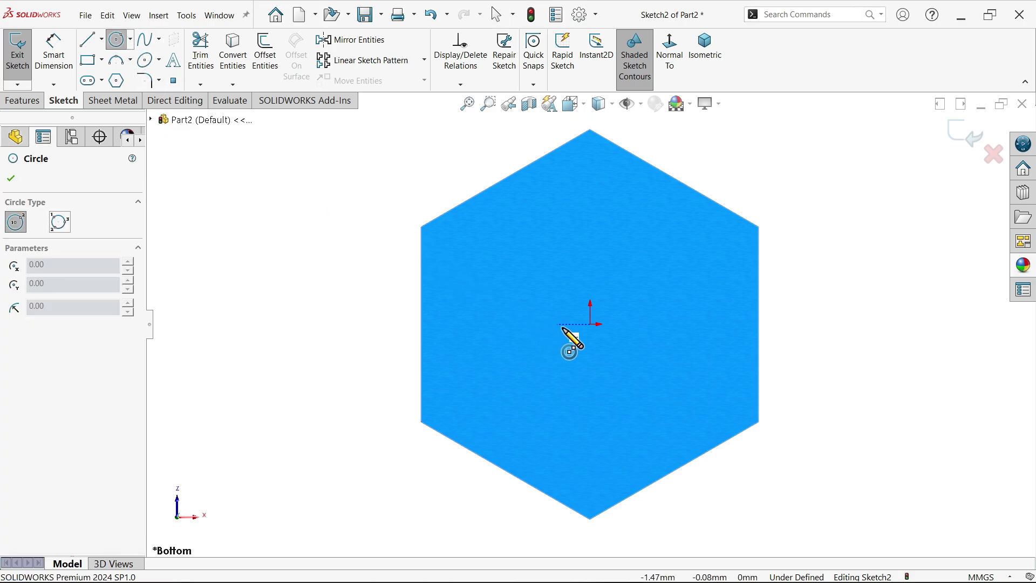
left_click(590, 324)
left_click(503, 236)
right_click(431, 195)
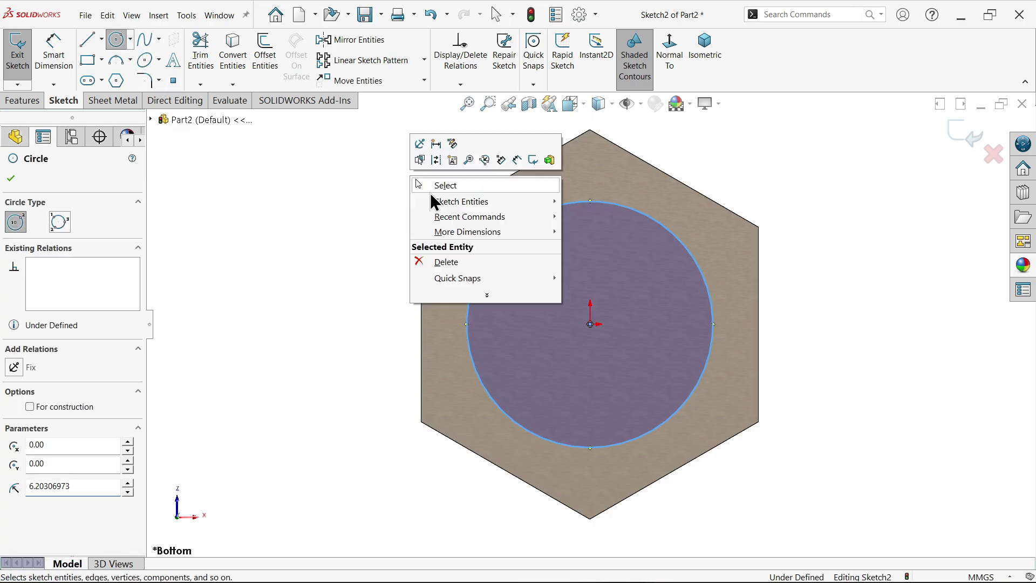
left_click(446, 186)
Make the circle tangent to the hexagon's top-left edge.
left_click(484, 190)
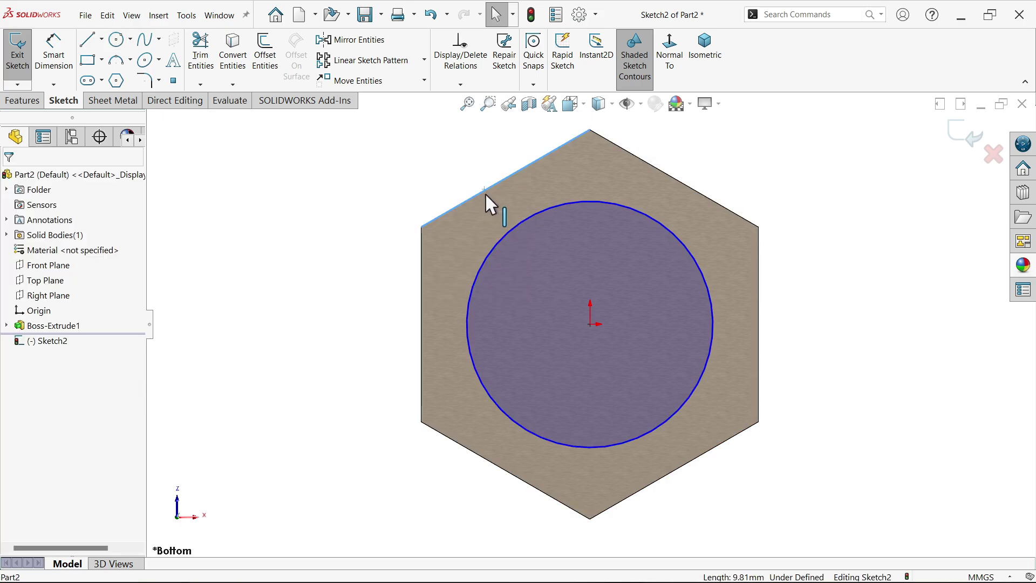
left_click(517, 227, "ctrl")
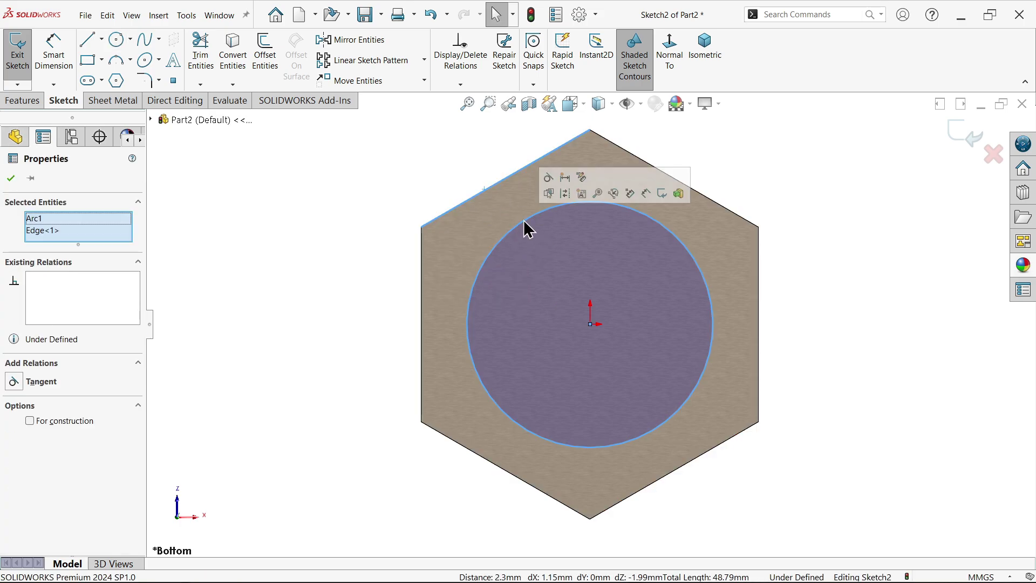
left_click(548, 177)
left_click(24, 100)
left_click(222, 216)
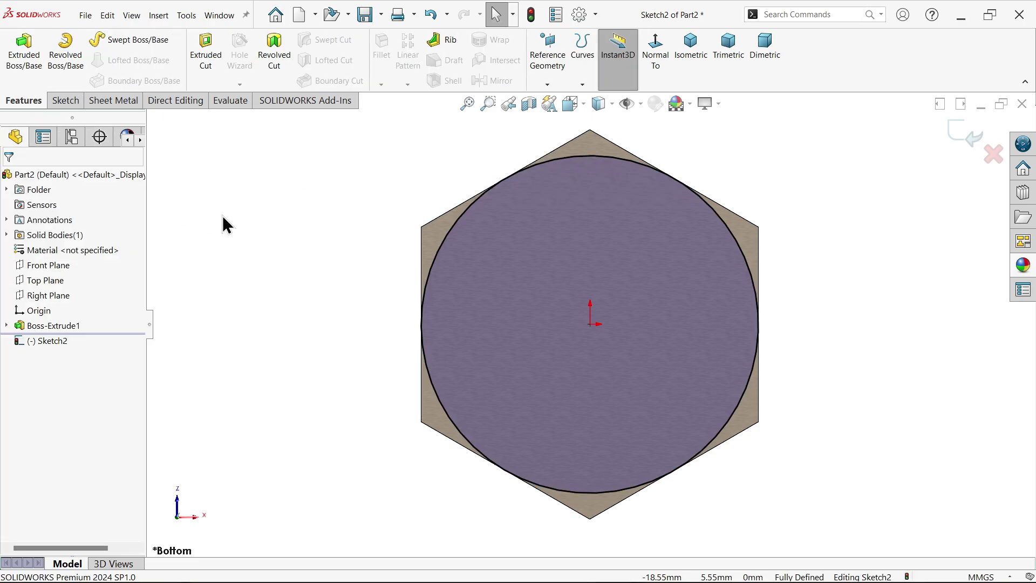
left_click(206, 50)
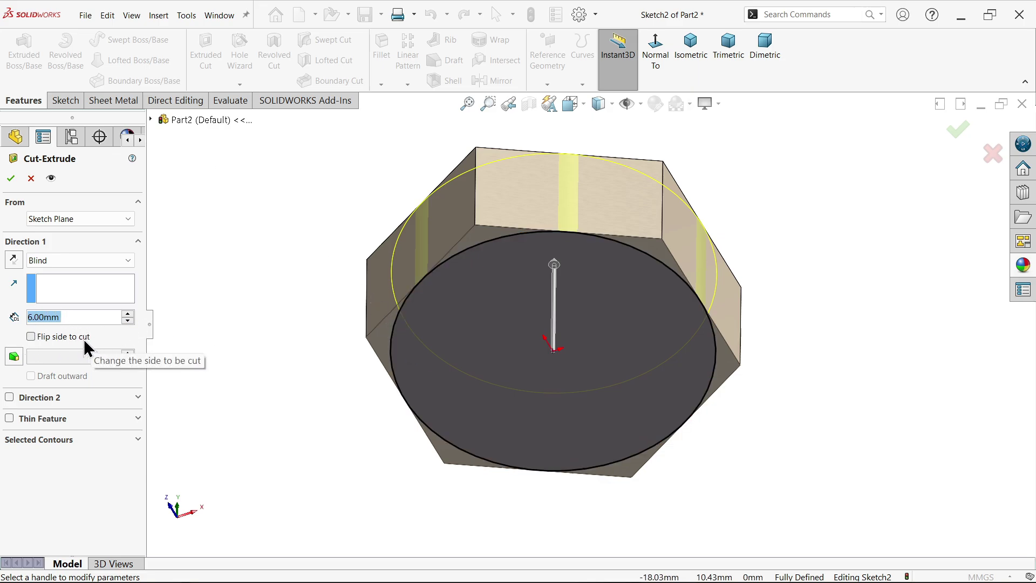
Cut 1 mm deep outside the circle with a 60° draft to bevel the hex corners.
left_click(31, 336)
scroll(376, 310, "down", 1)
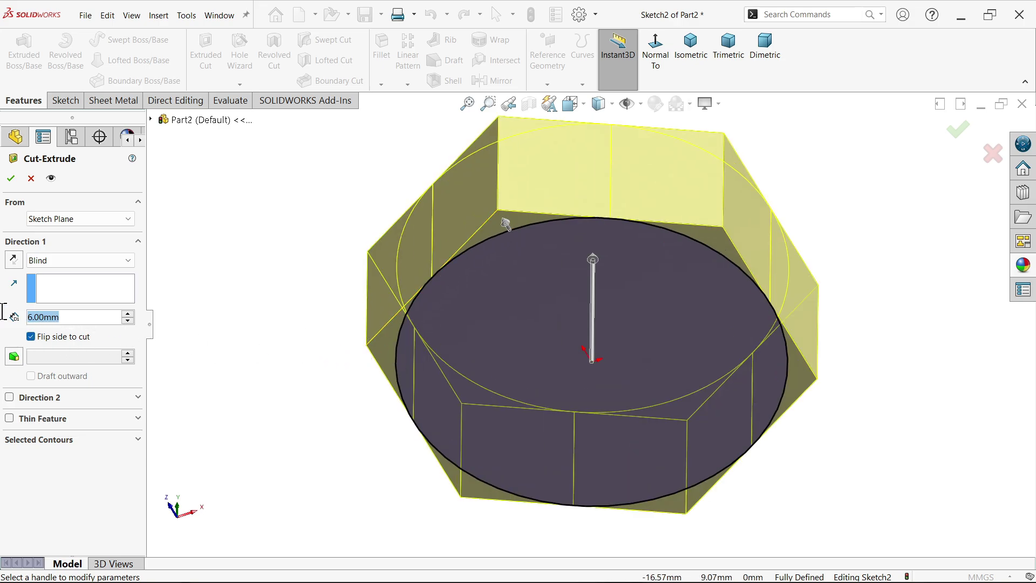
type("1")
key("Return")
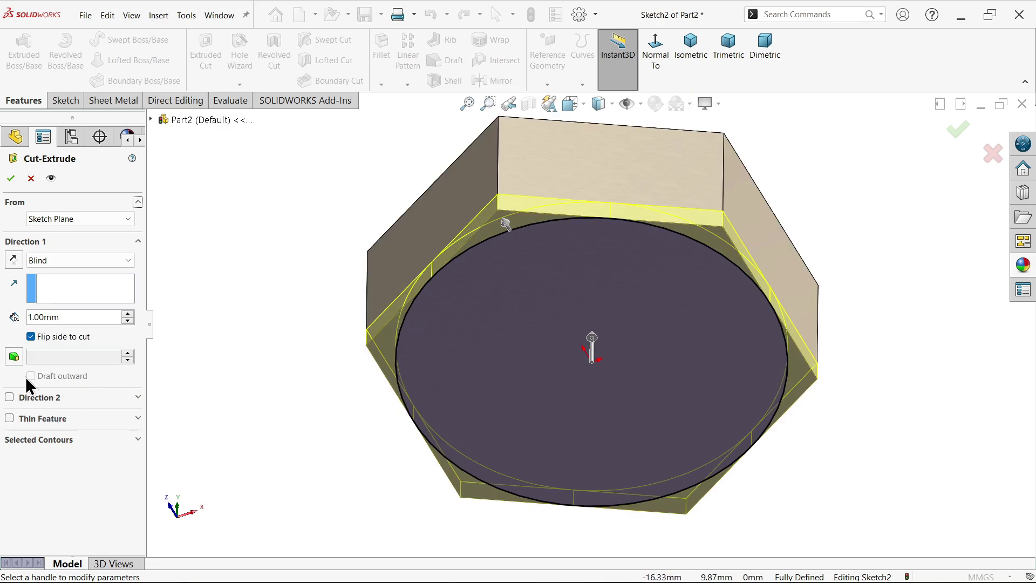
left_click(14, 357)
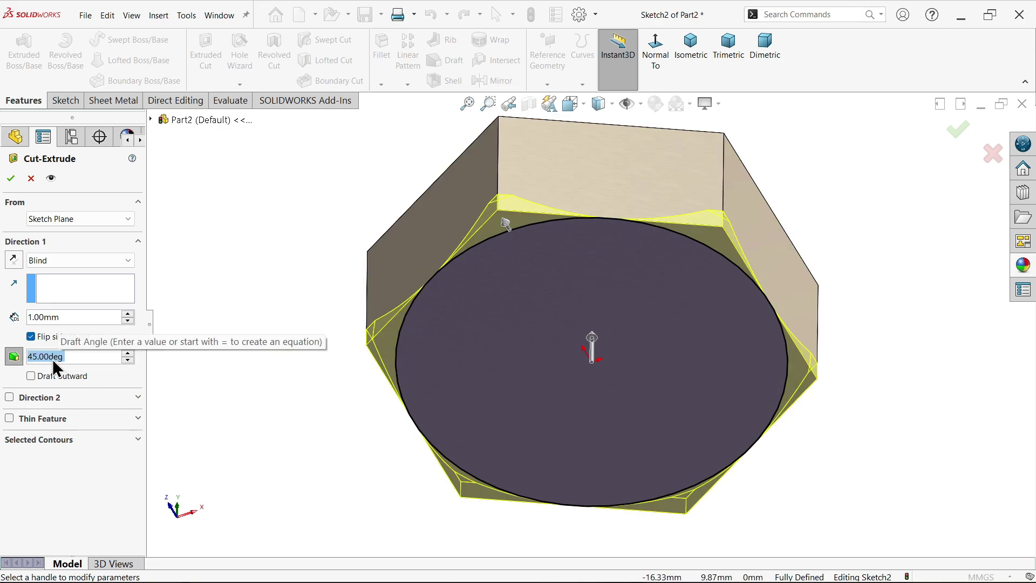
type("60")
key("Return")
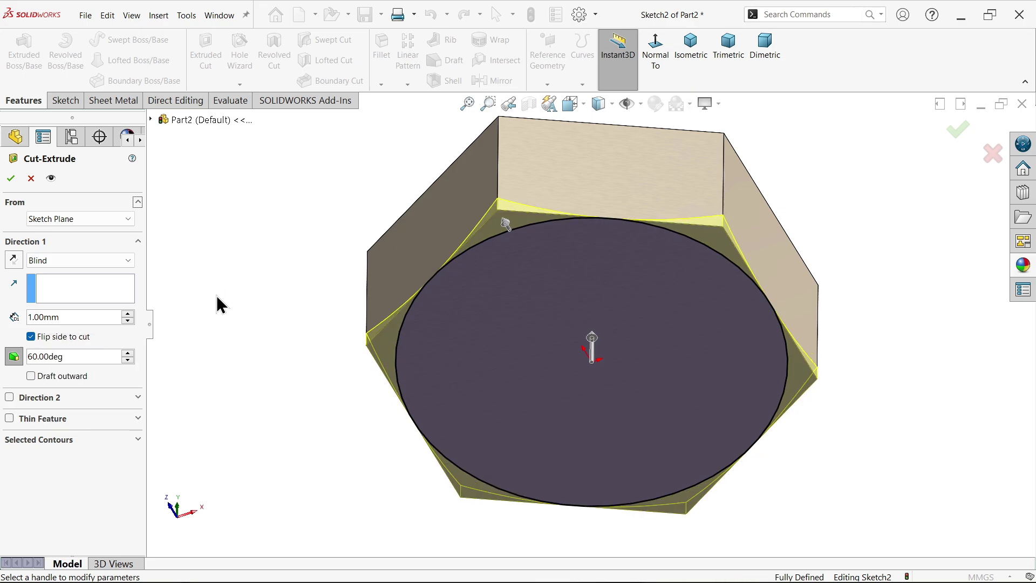
left_click(12, 180)
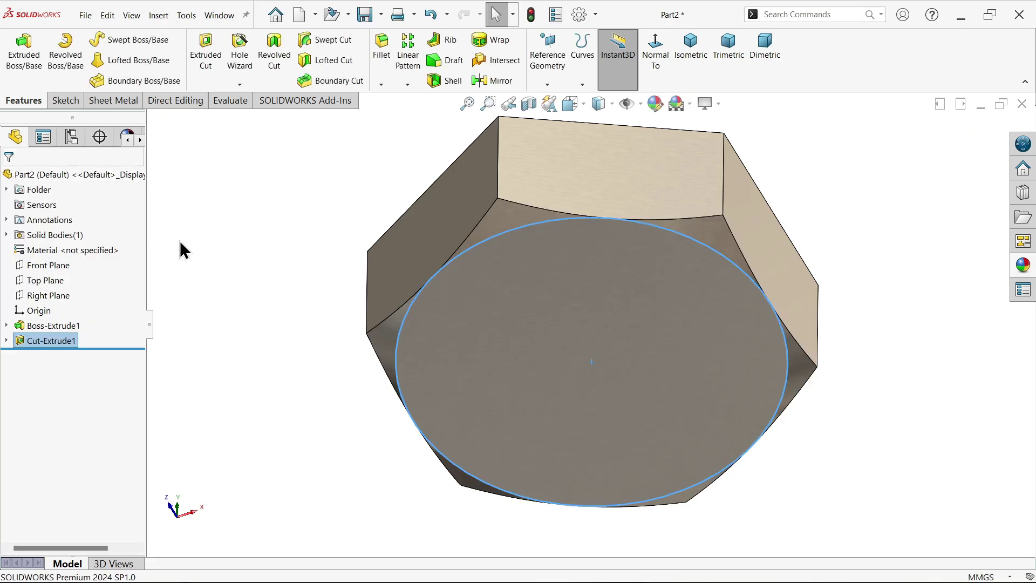
Sketch a circle from the origin on the hexagon's top face, sized out to the flats.
middle_click_drag(181, 248, 232, 436)
middle_click_drag(322, 347, 538, 261)
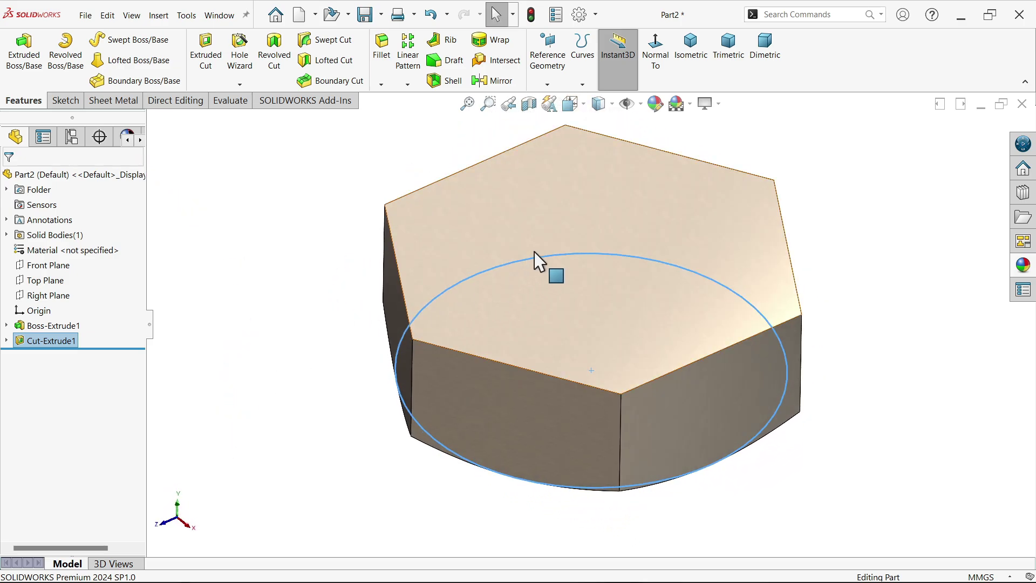
left_click(577, 218)
left_click(612, 185)
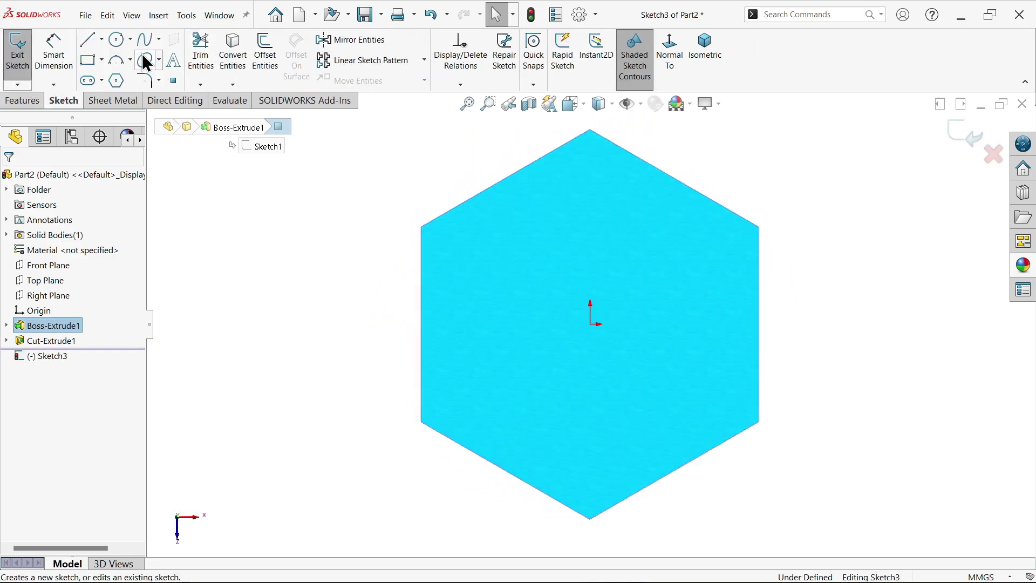
left_click(116, 39)
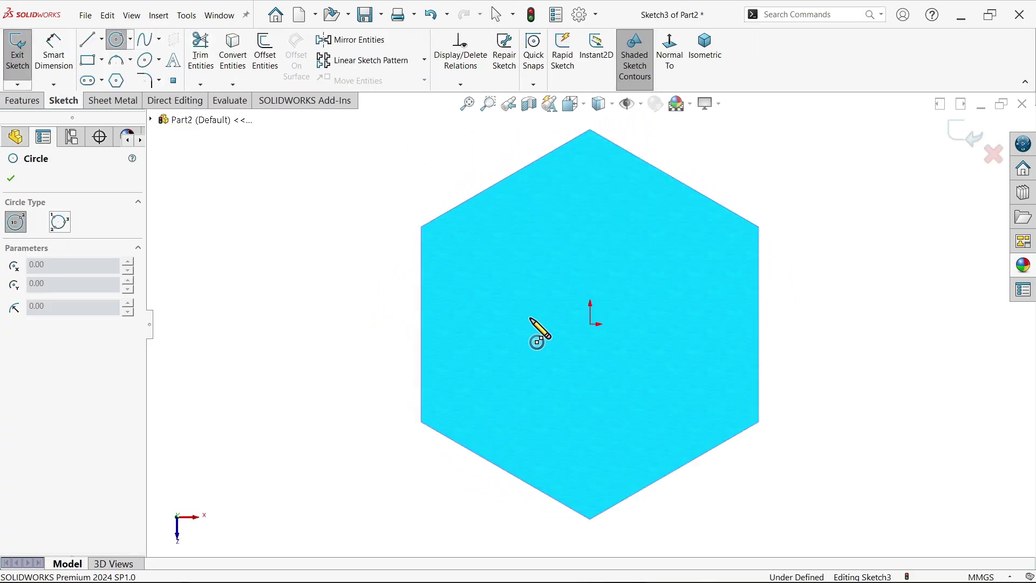
left_click(591, 323)
left_click(428, 321)
key("Escape")
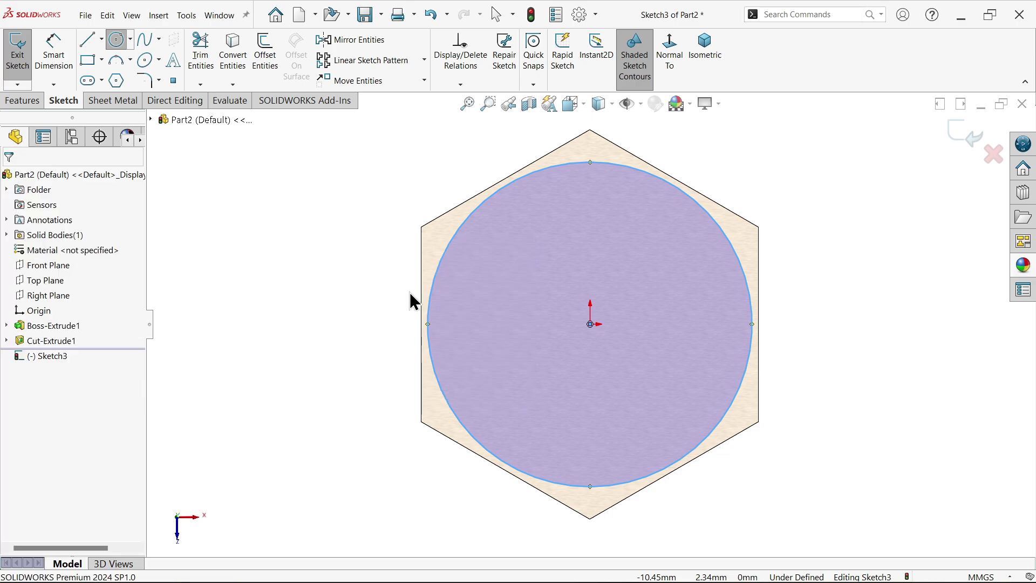
Make the circle tangent to the hexagon's left flat edge.
left_click(421, 306)
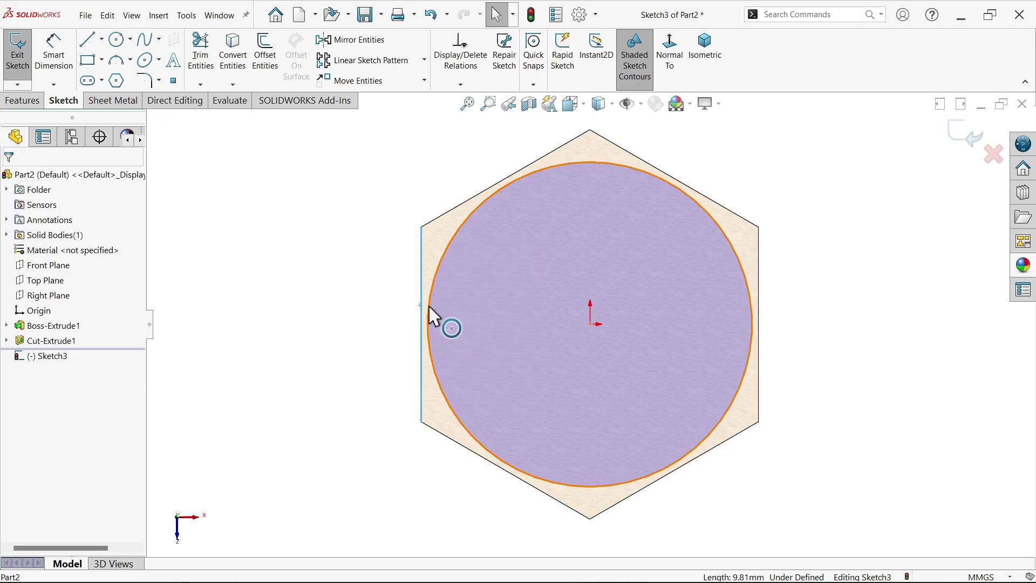
left_click(429, 308, "ctrl")
left_click(473, 270)
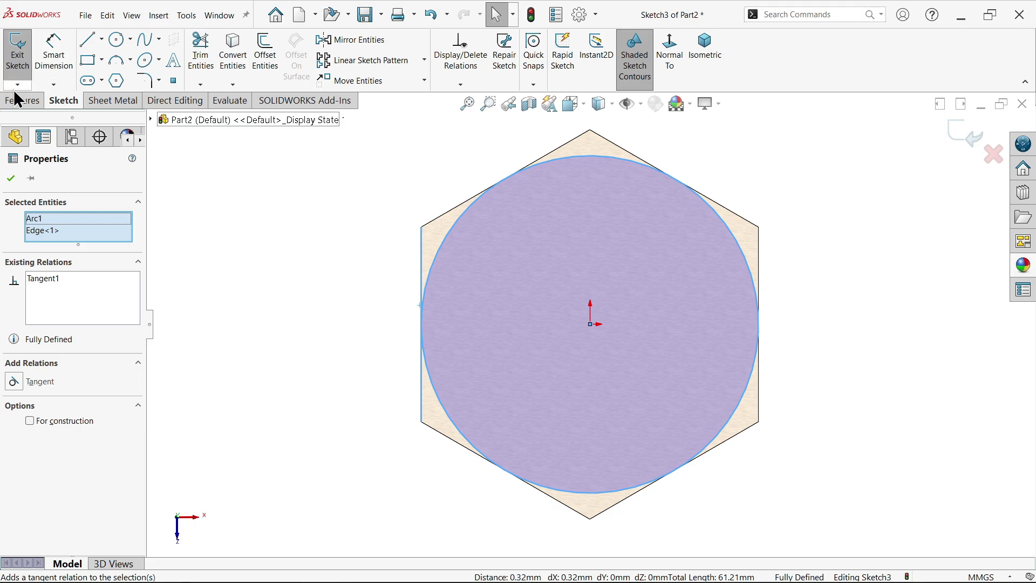
left_click(174, 190)
Extrude the top circle 0.75 mm with a 30° draft as Boss-Extrude2.
left_click(24, 100)
left_click(23, 64)
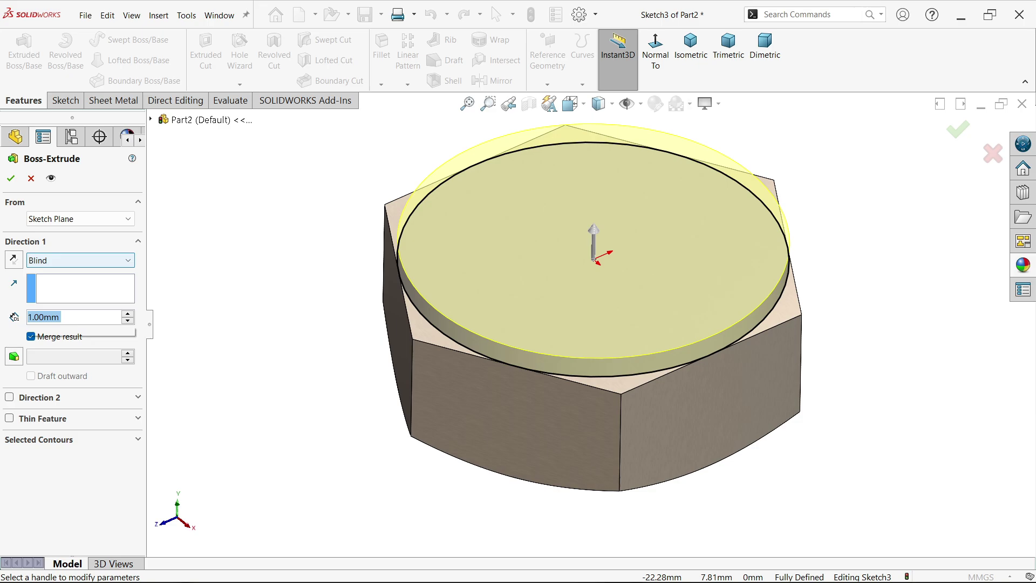
type("0.75")
key("Return")
scroll(474, 229, "down", 2)
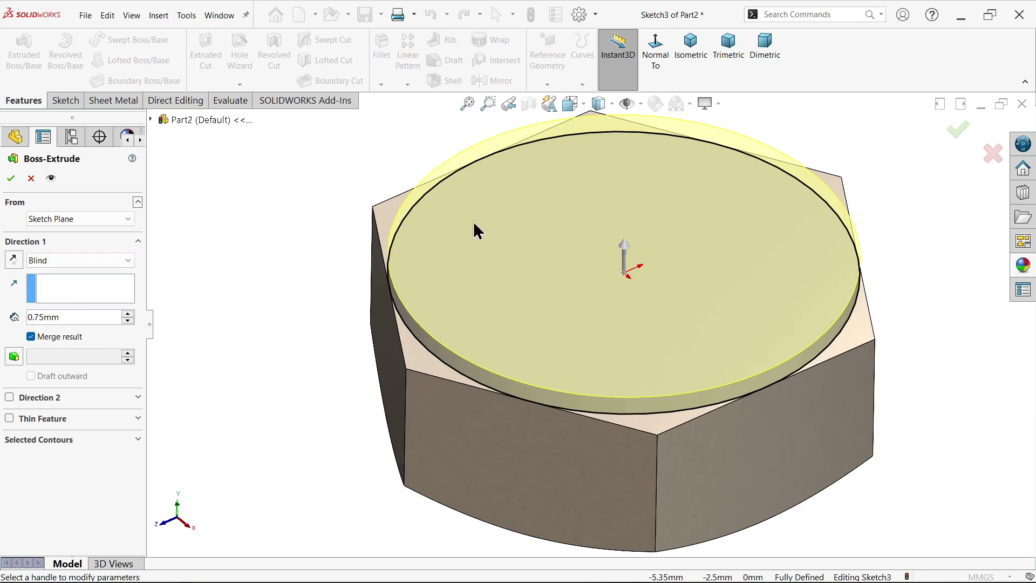
left_click(13, 356)
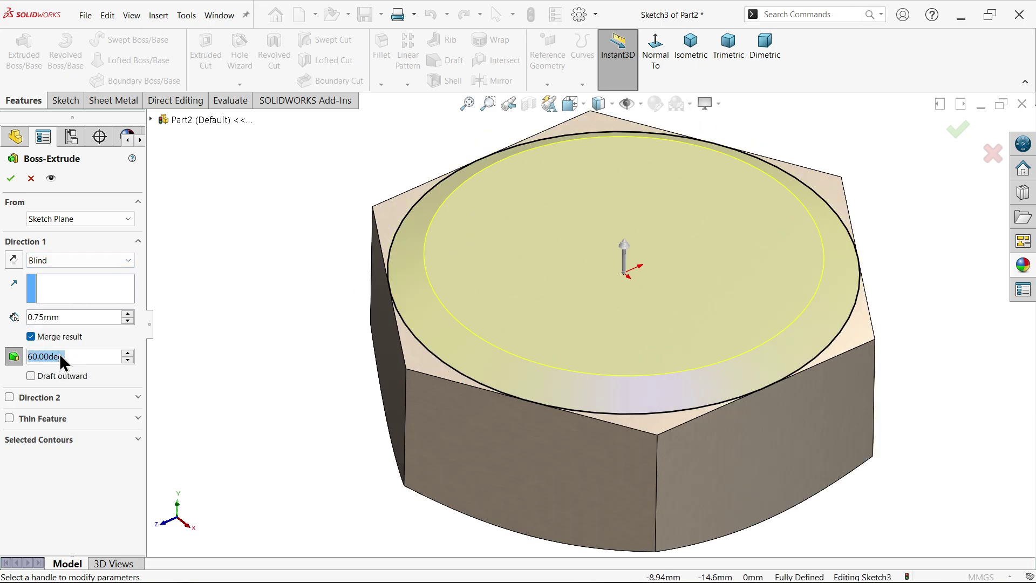
type("30")
key("Return")
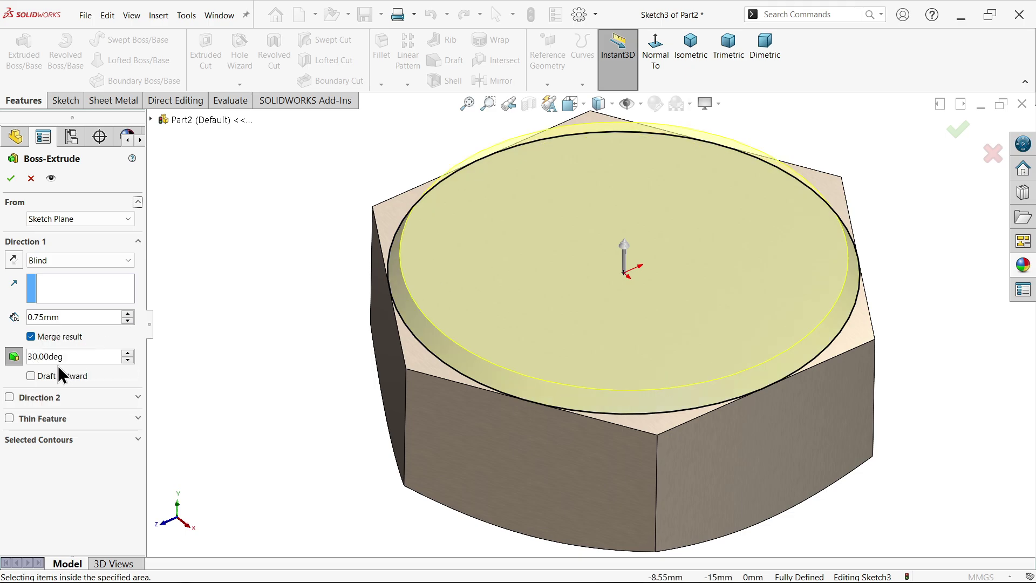
left_click(11, 178)
Sketch a Ø10 mm circle centred on the origin on the washer face.
left_click(619, 278)
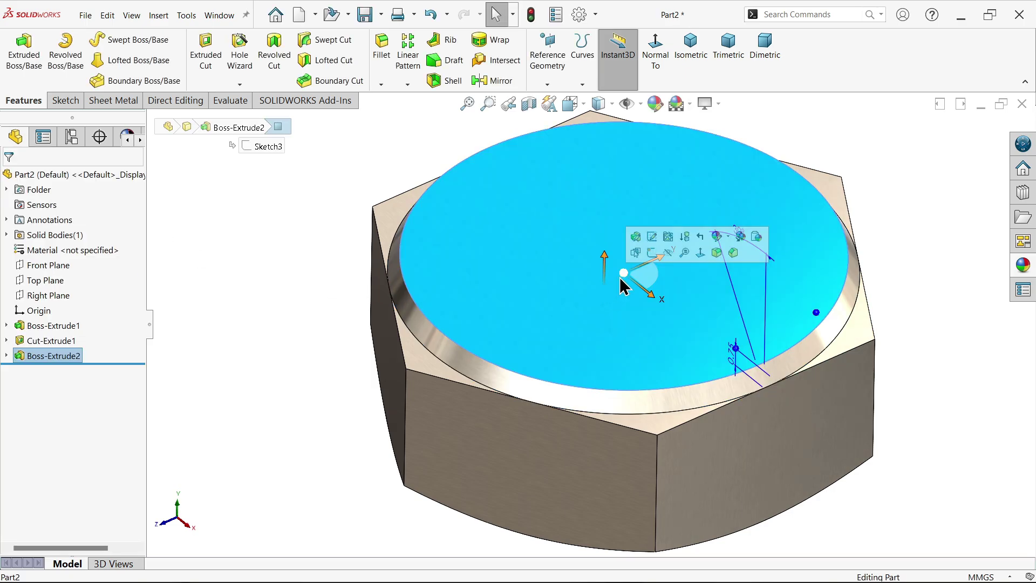
left_click(651, 253)
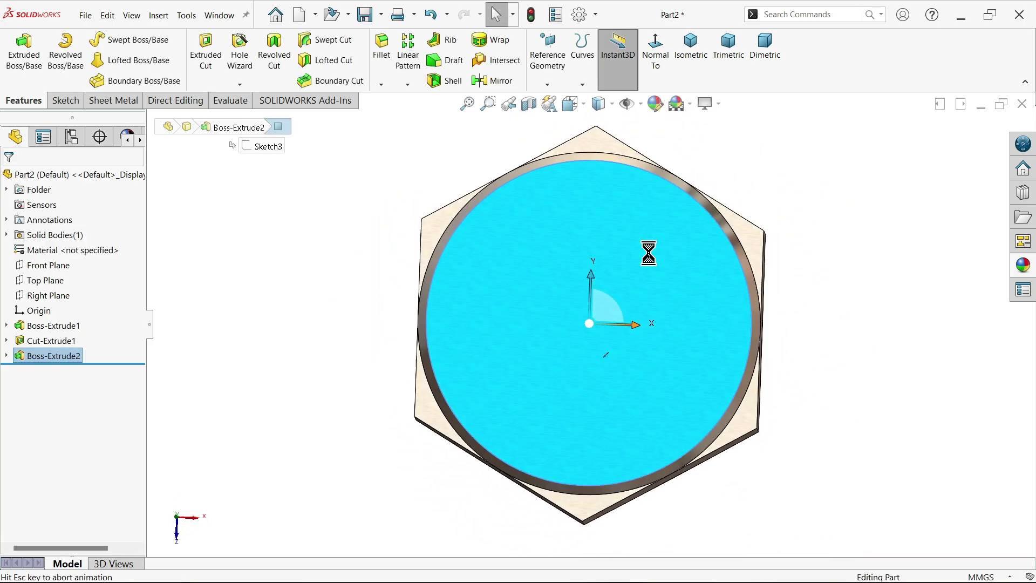
left_click(116, 39)
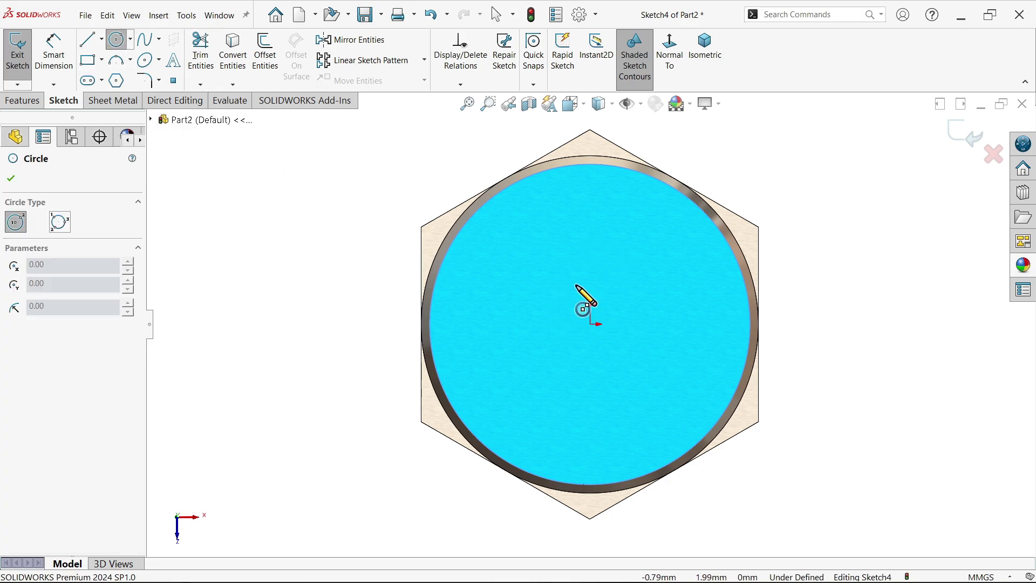
left_click(590, 324)
left_click(499, 305)
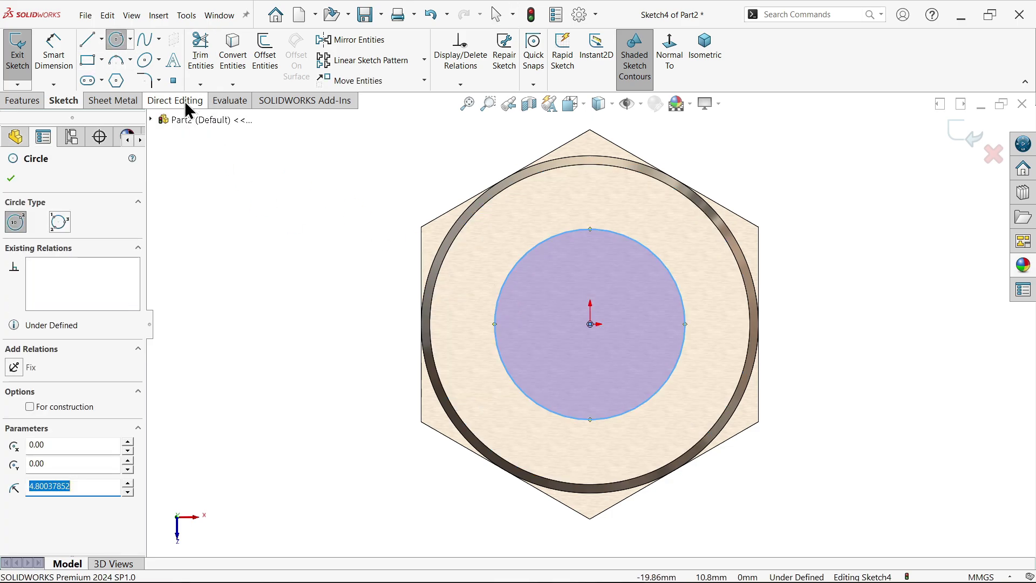
left_click(53, 59)
left_click(501, 319)
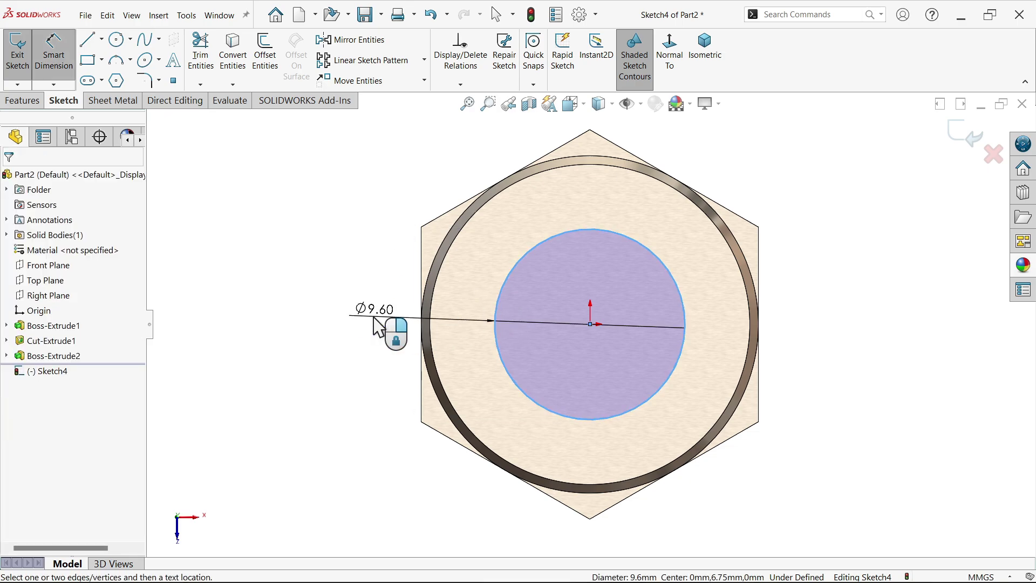
left_click(373, 319)
type("10")
left_click(307, 295)
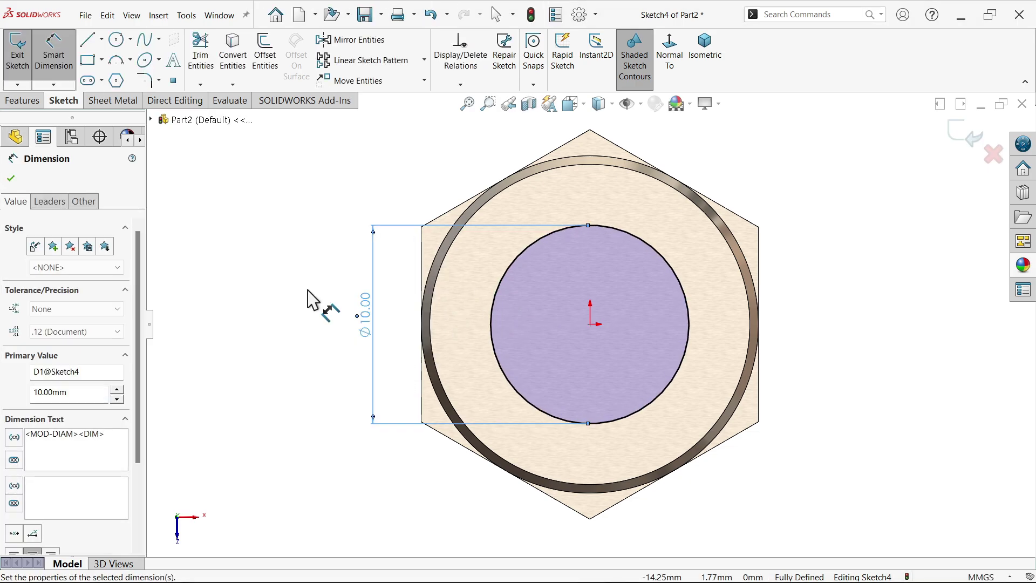
Extrude the Ø10 circle 15 mm as the shank, viewed dimetric.
left_click(22, 100)
left_click(24, 56)
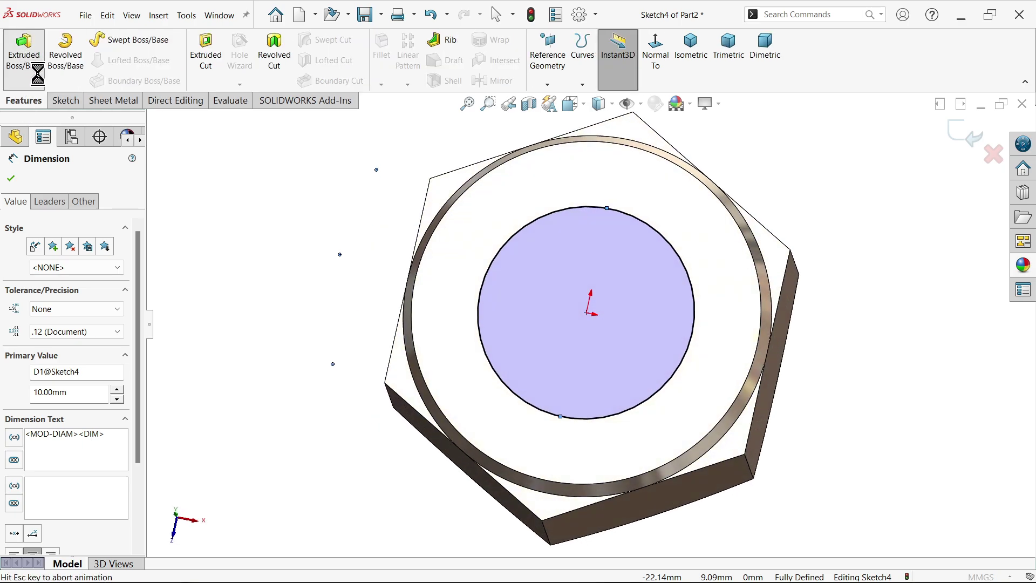
type("15")
key("Return")
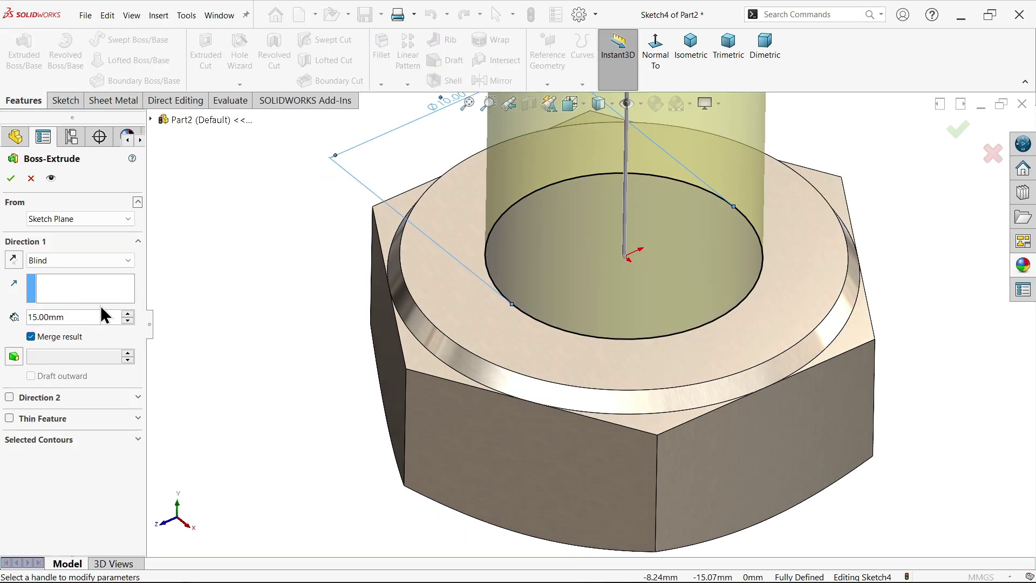
left_click(766, 53)
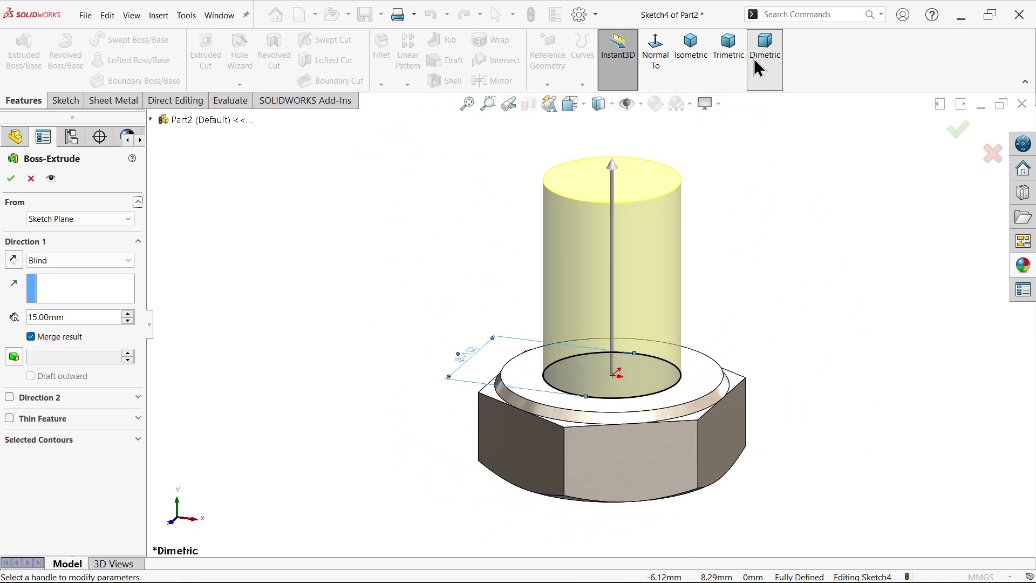
Accept the shank, then chamfer its top circular edge 0.5 mm at 45°.
left_click(11, 180)
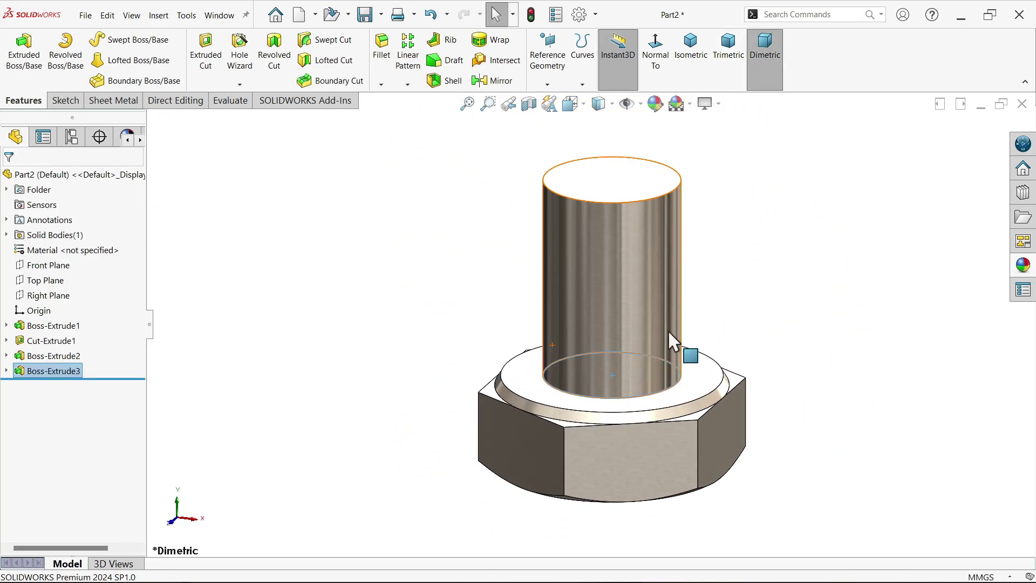
left_click(381, 86)
left_click(403, 115)
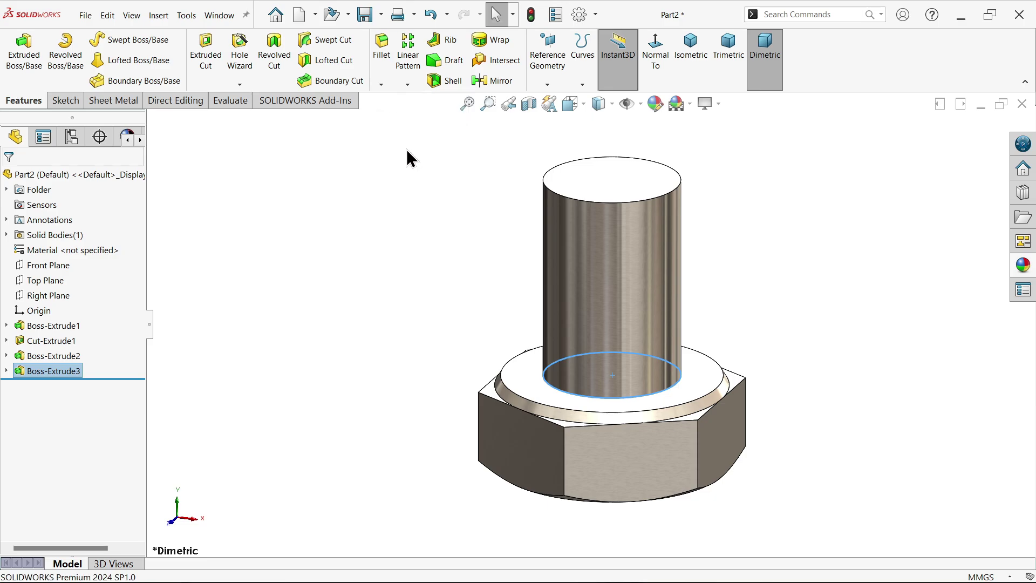
type("0.5")
key("Return")
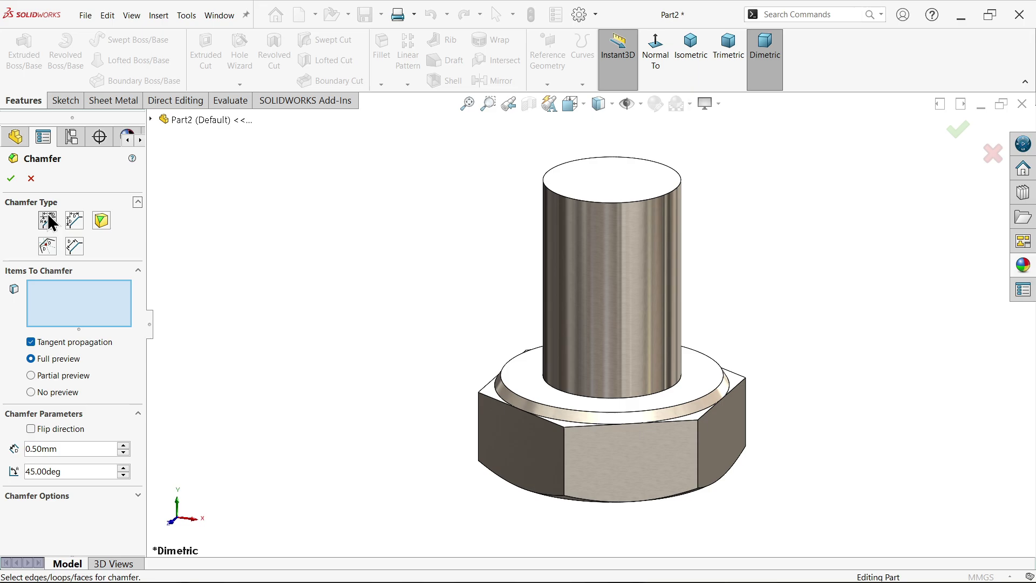
left_click(591, 201)
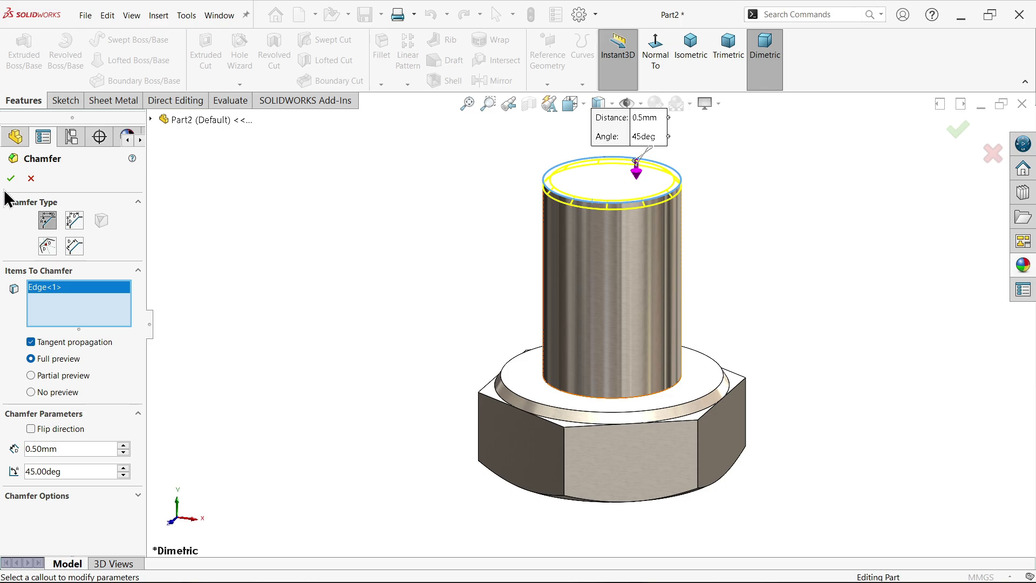
scroll(708, 319, "down", 2)
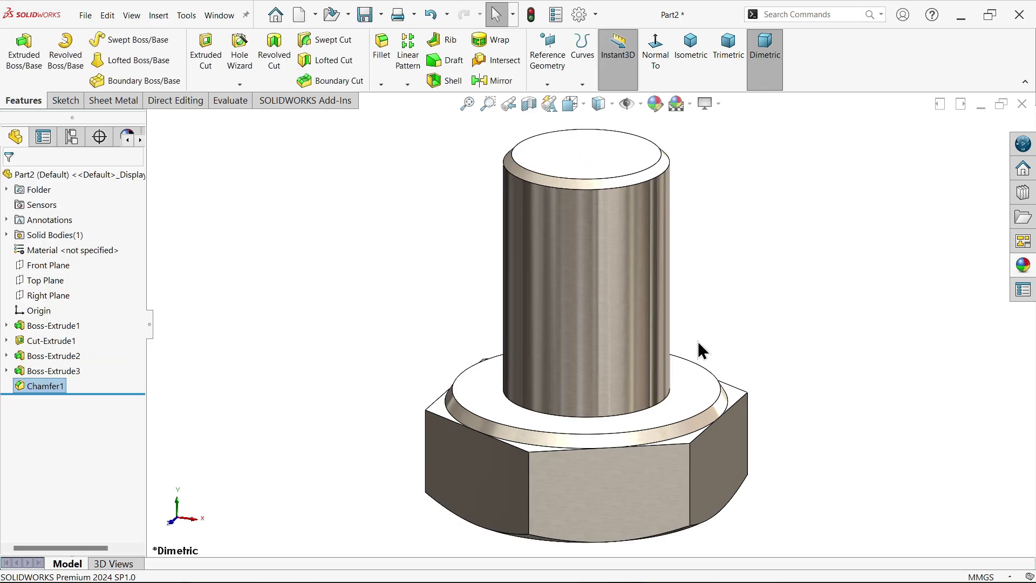
scroll(697, 340, "down", 1)
scroll(696, 342, "up", 1)
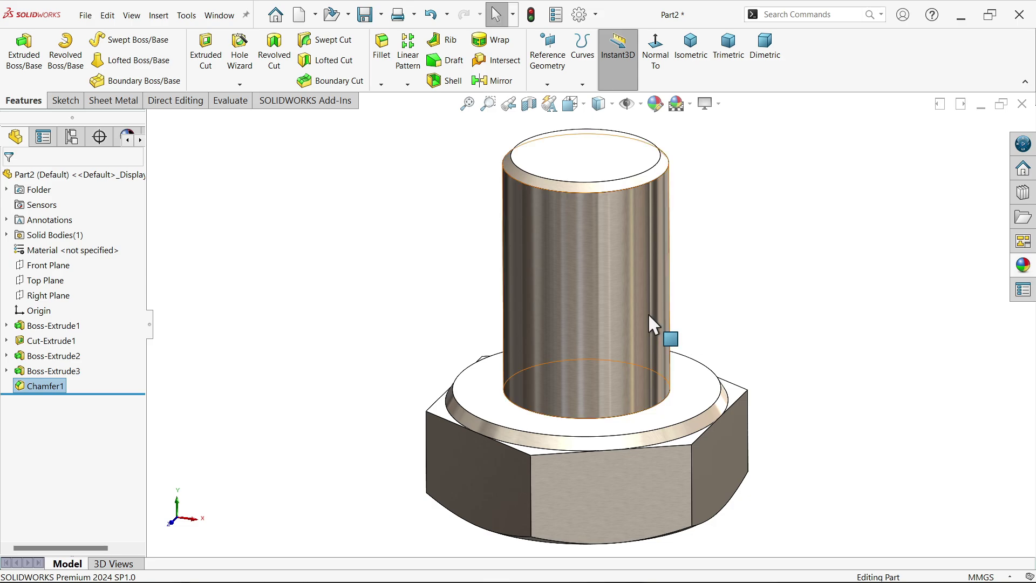
Save the part under the name Internal Thread.
left_click(364, 17)
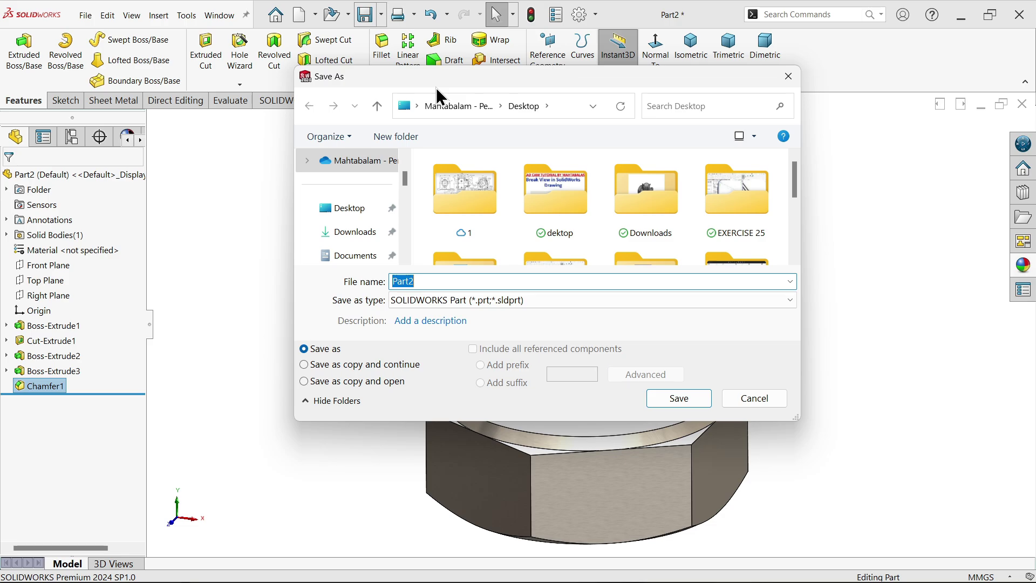
type("Internal Thread")
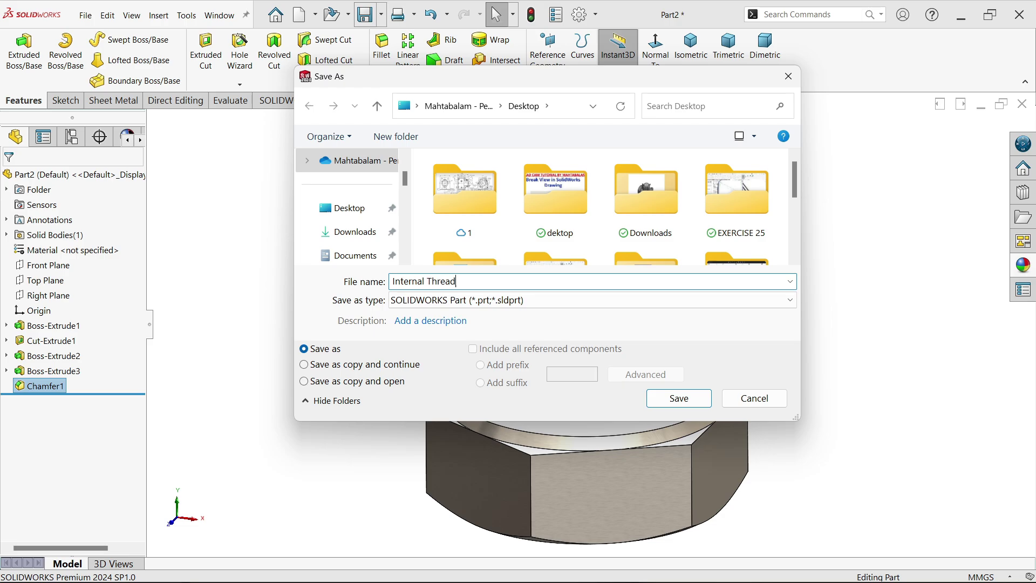
left_click(686, 396)
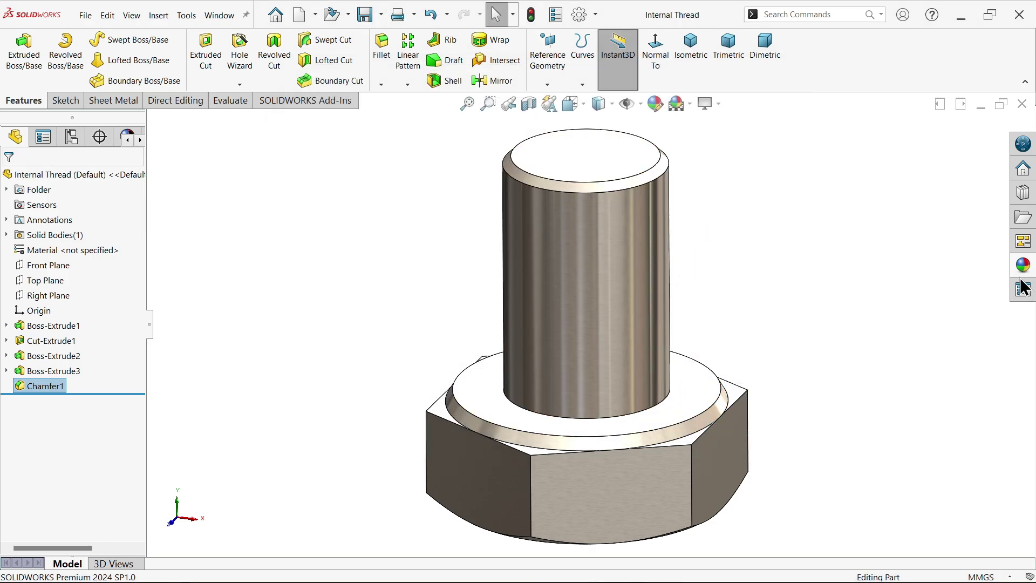
Apply the brushed brass appearance to the whole part.
left_click(1025, 267)
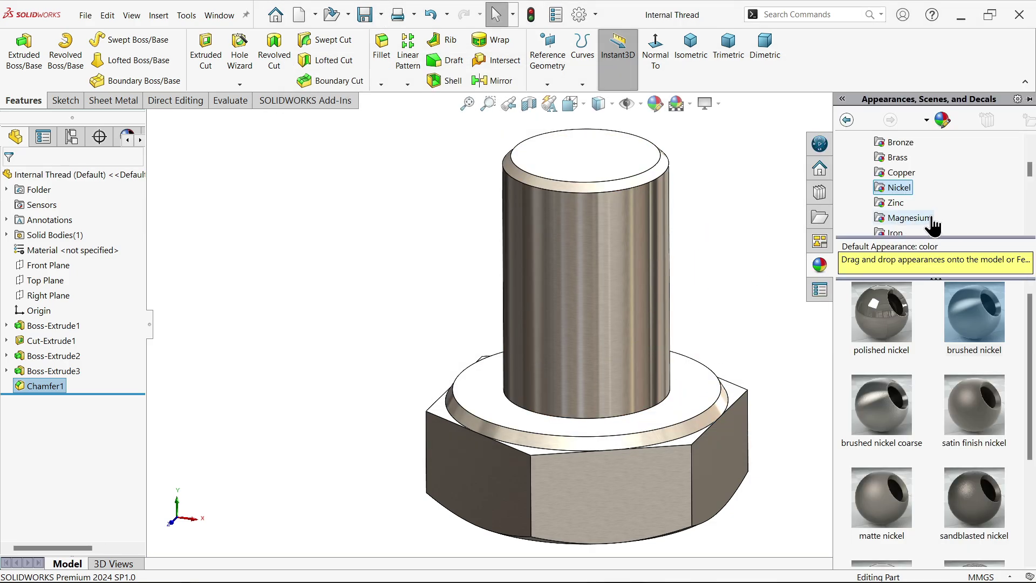
scroll(932, 226, "down", 1)
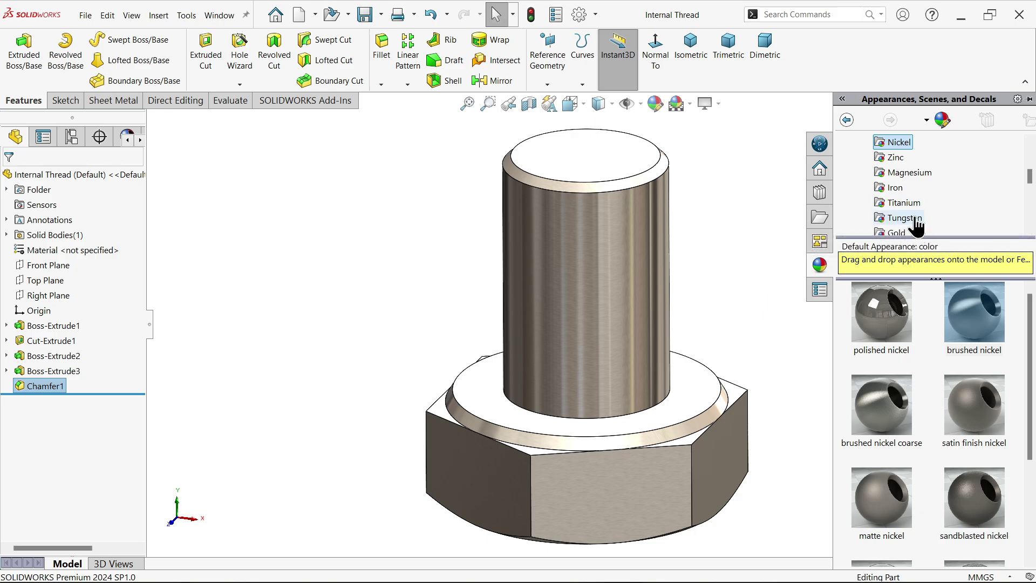
scroll(913, 201, "up", 2)
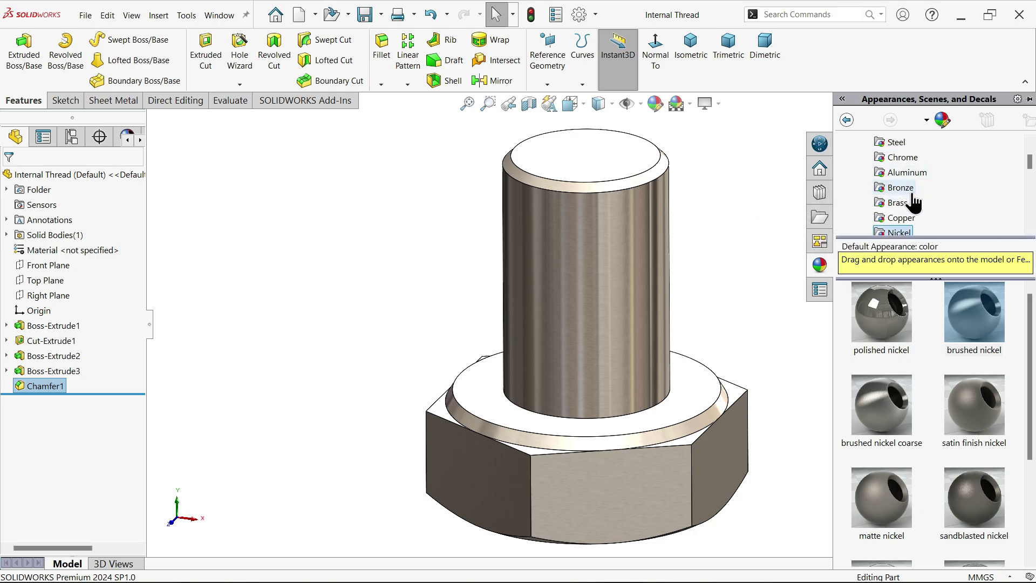
left_click(910, 201)
double_click(996, 319)
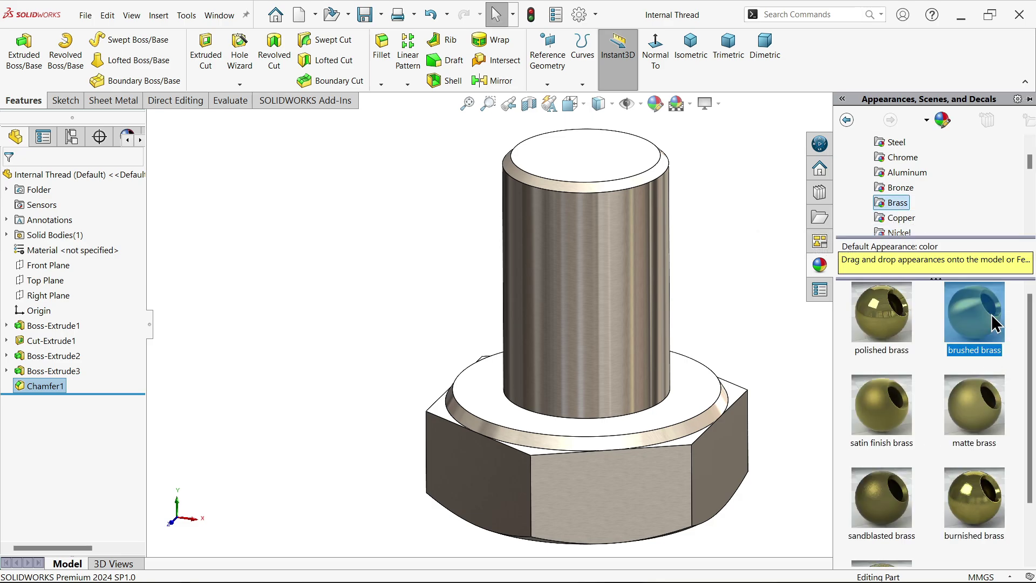
Save the brass part, then Save As a new file named External Thread.
left_click(367, 20)
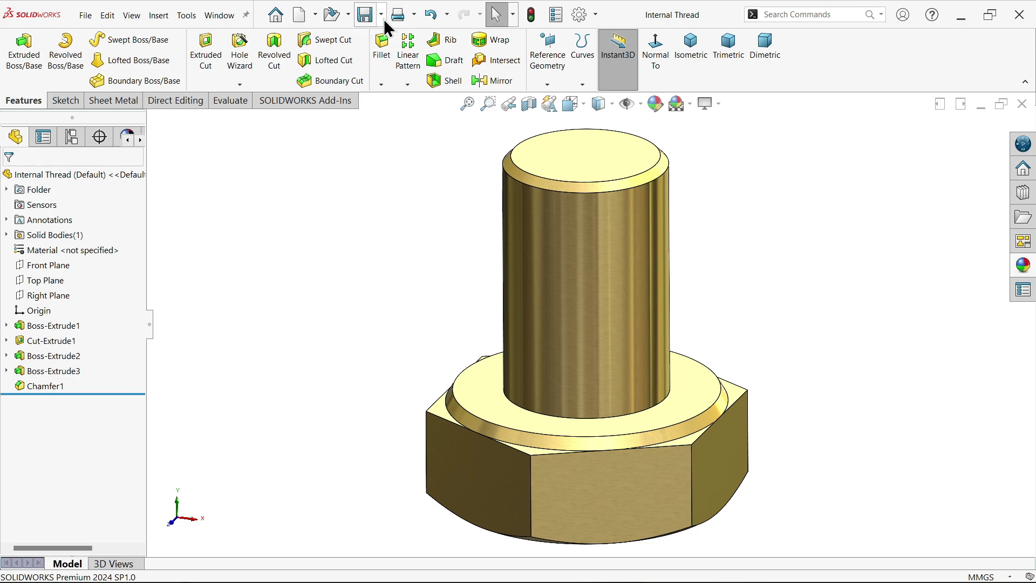
left_click(381, 17)
left_click(389, 50)
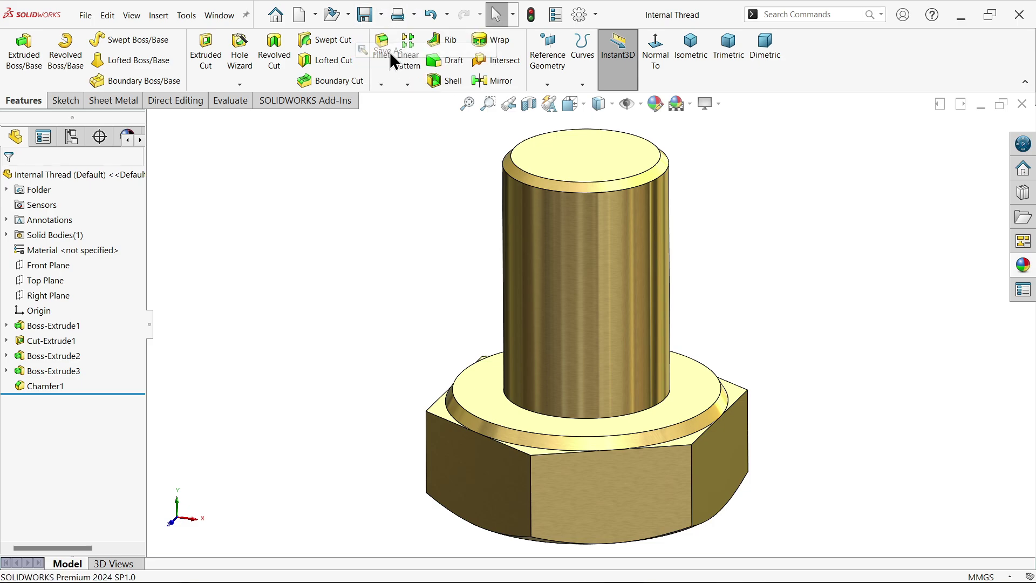
left_click(427, 280)
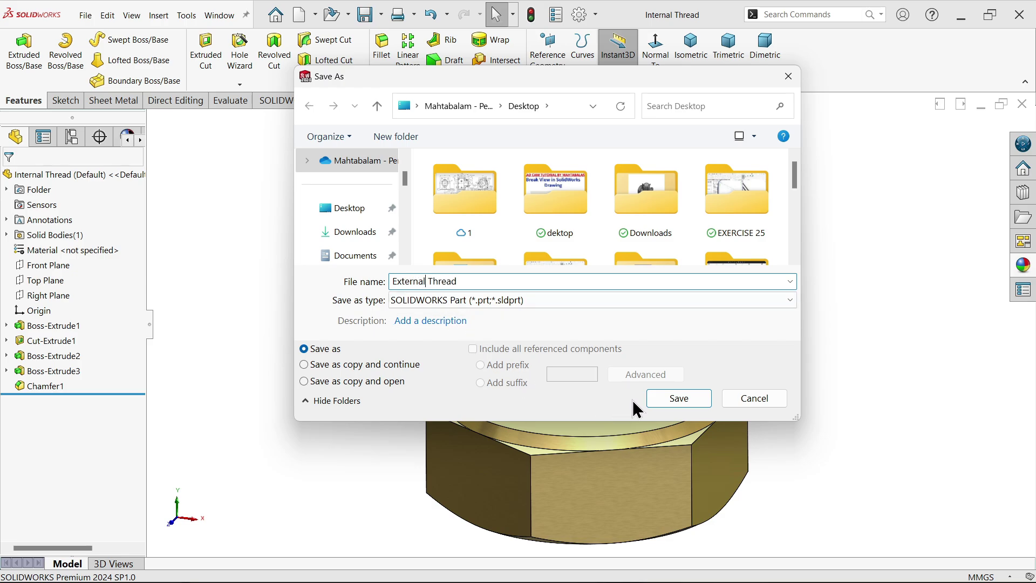
left_click(678, 398)
Apply the brushed nickel appearance to the whole bolt body.
left_click(1023, 265)
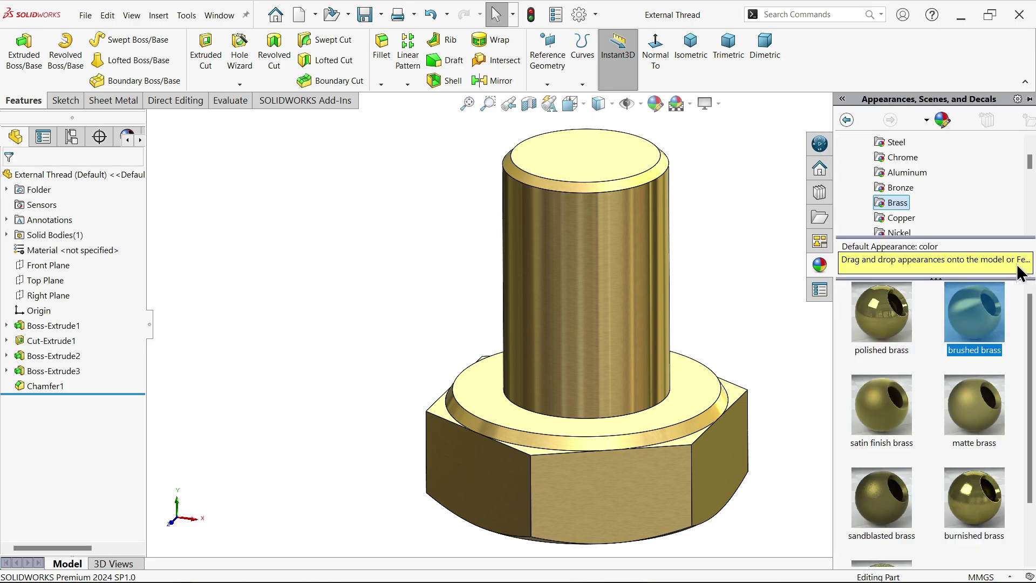
scroll(956, 223, "down", 2)
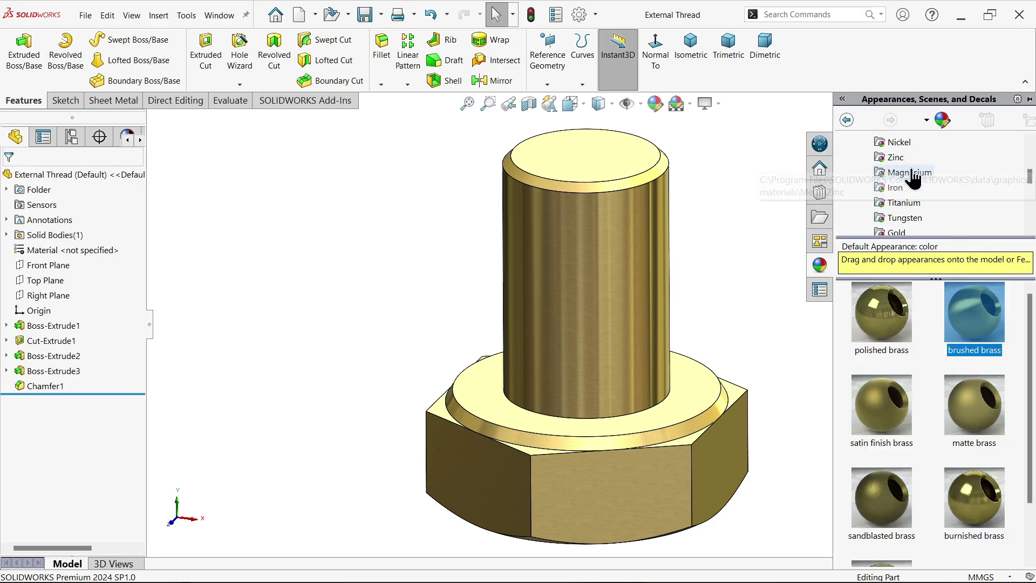
left_click(899, 142)
double_click(957, 329)
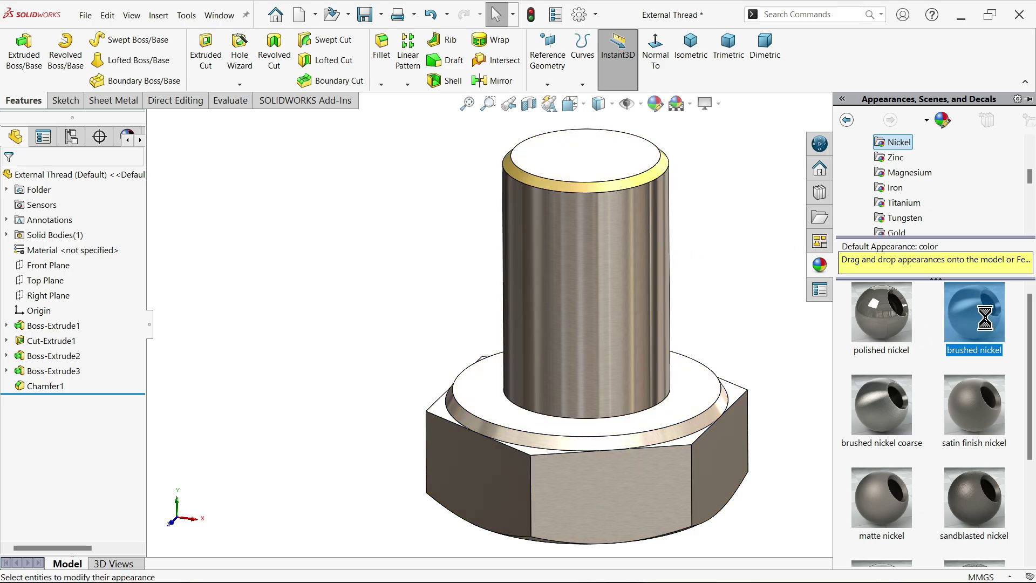
mouse_move(958, 329)
left_mouse_down()
mouse_move(990, 326)
mouse_move(580, 207)
mouse_move(614, 192)
left_mouse_up()
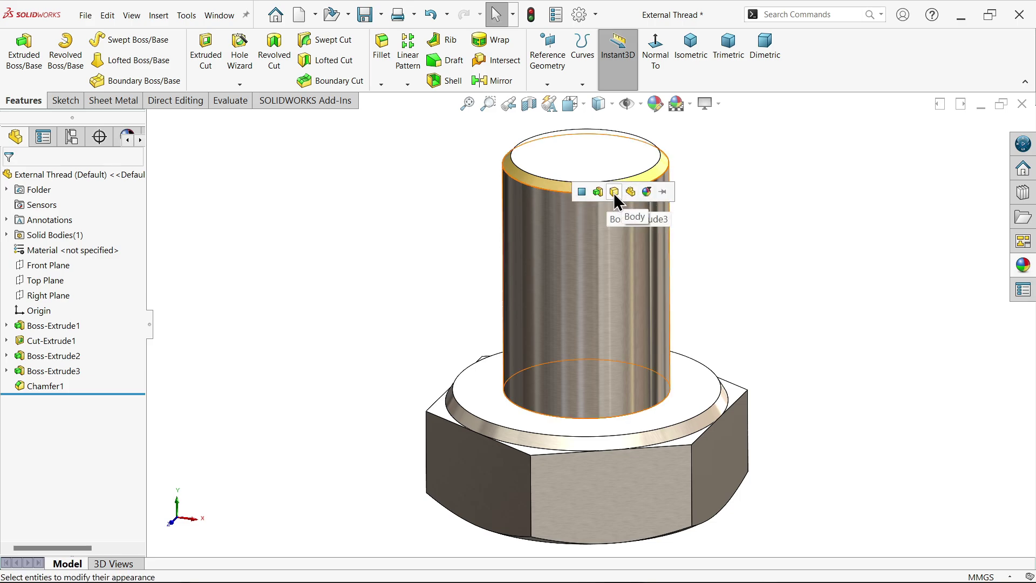
left_click(630, 192)
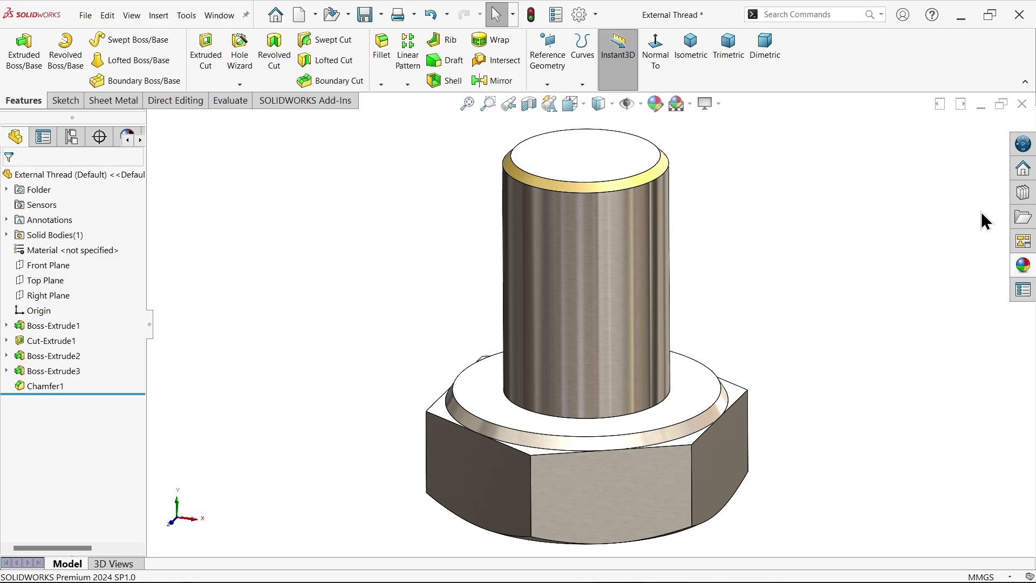
Apply brushed nickel to the top Chamfer1 face as well.
left_click(1023, 264)
left_click(1028, 267)
mouse_move(973, 289)
left_mouse_down()
mouse_move(942, 303)
mouse_move(650, 145)
mouse_move(654, 177)
left_mouse_up()
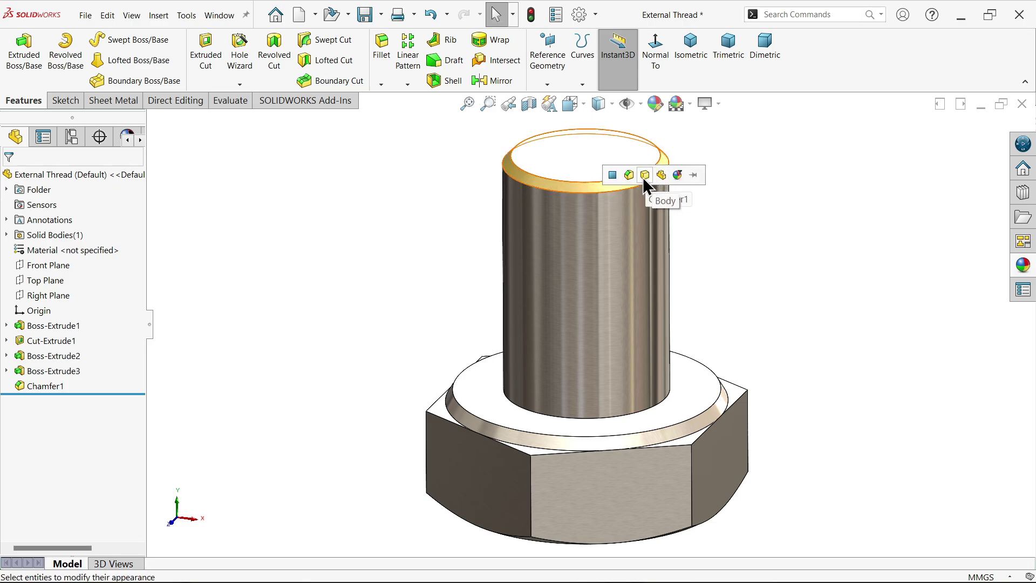
left_click(613, 175)
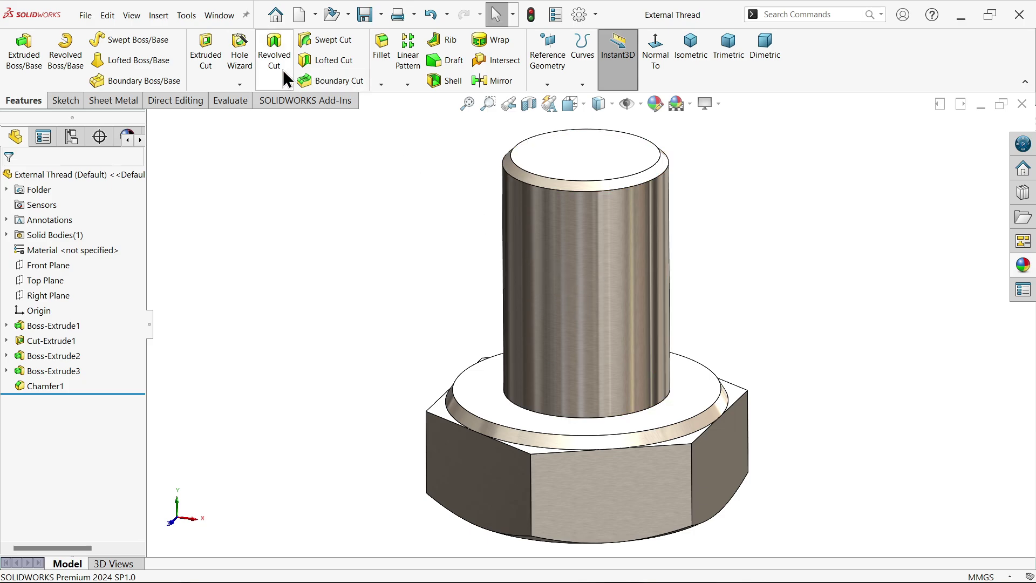
Start a Thread feature on the shank's bottom edge, offset 3 mm from it.
left_click(232, 85)
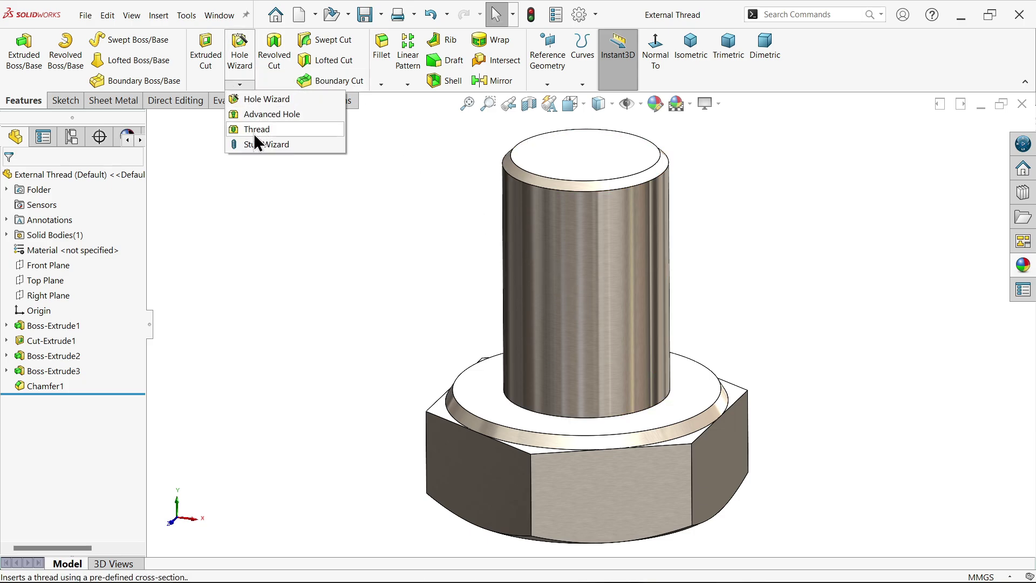
left_click(253, 132)
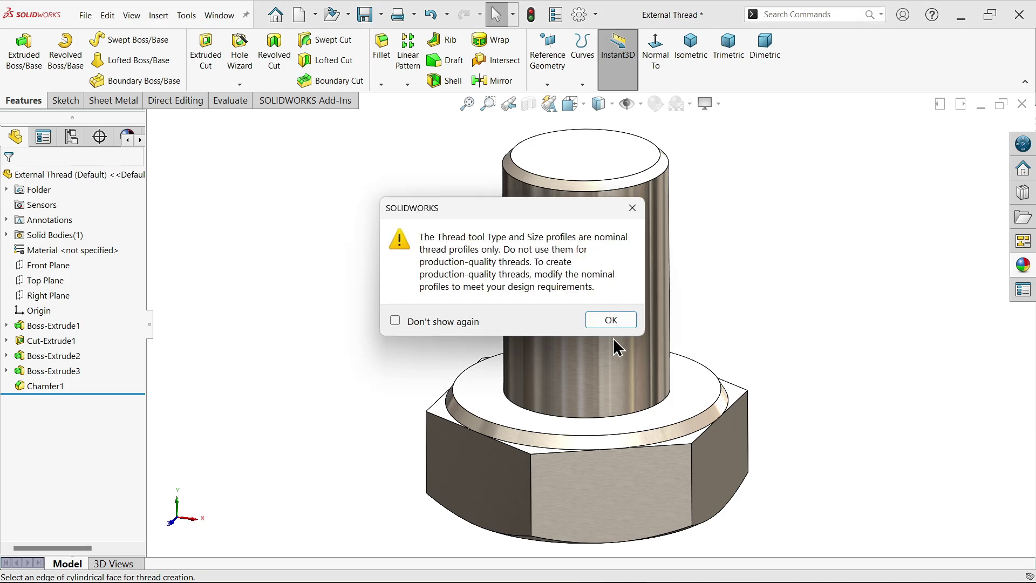
left_click(600, 314)
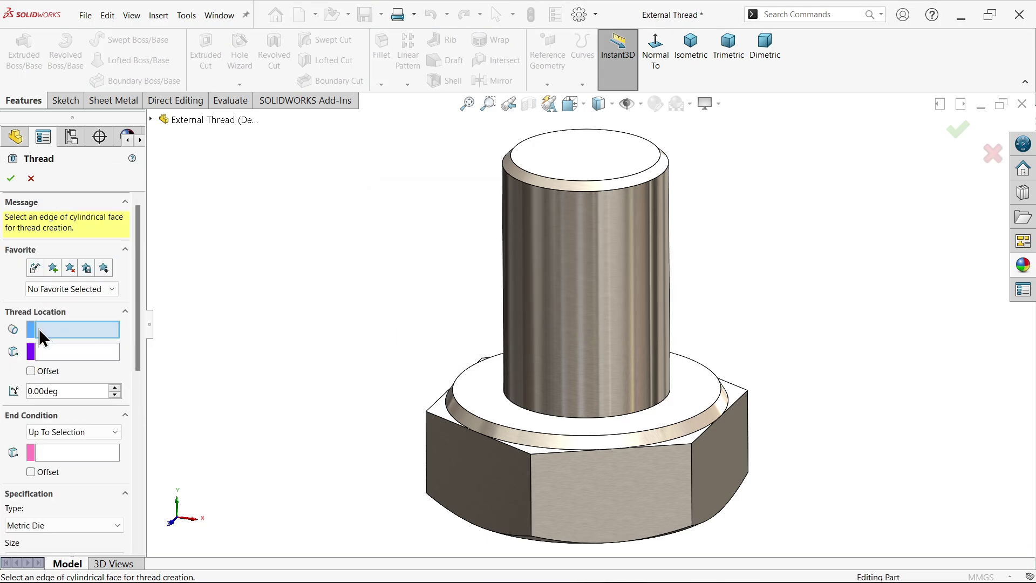
left_click(585, 431)
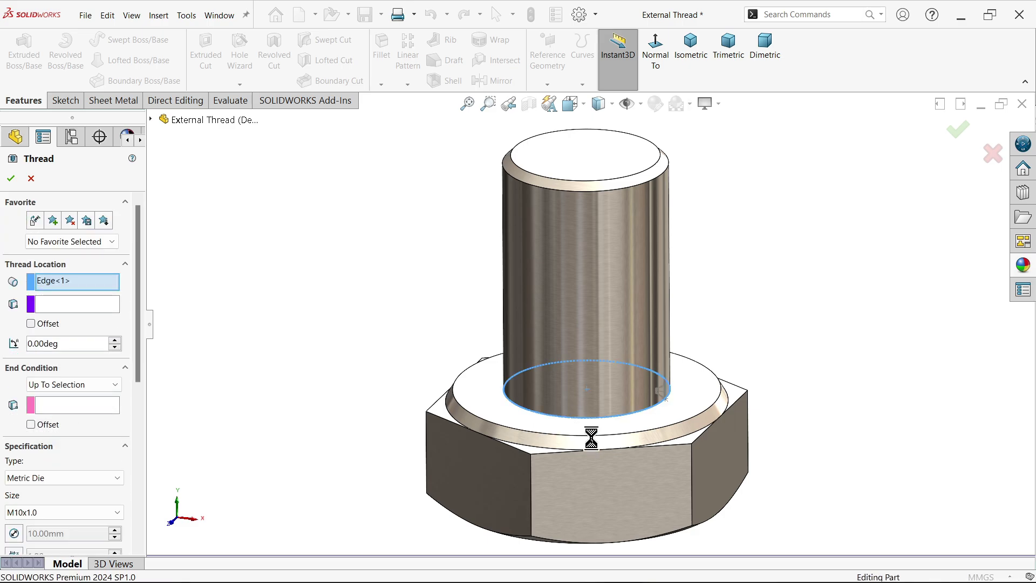
left_click(30, 323)
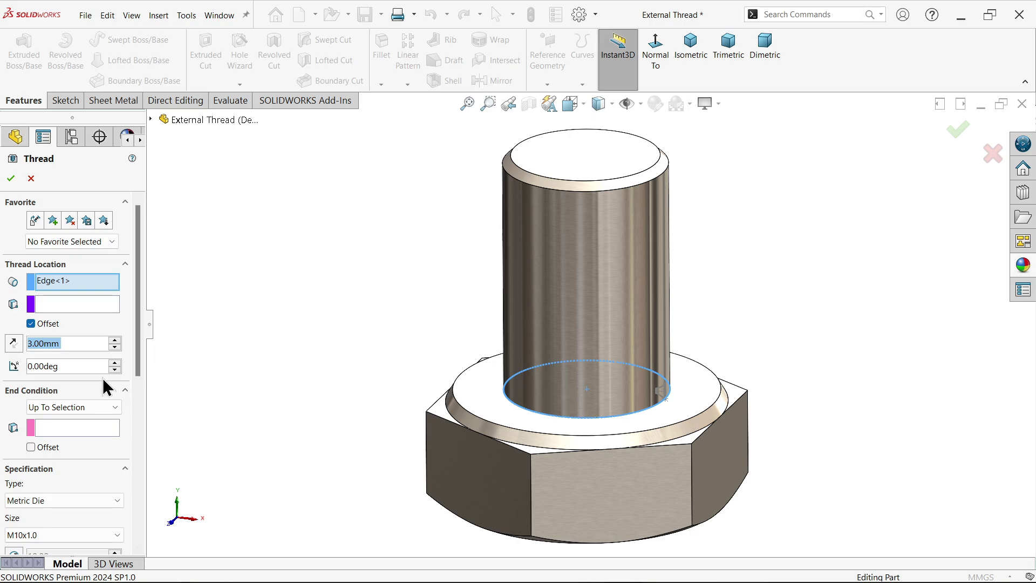
scroll(142, 359, "down", 3)
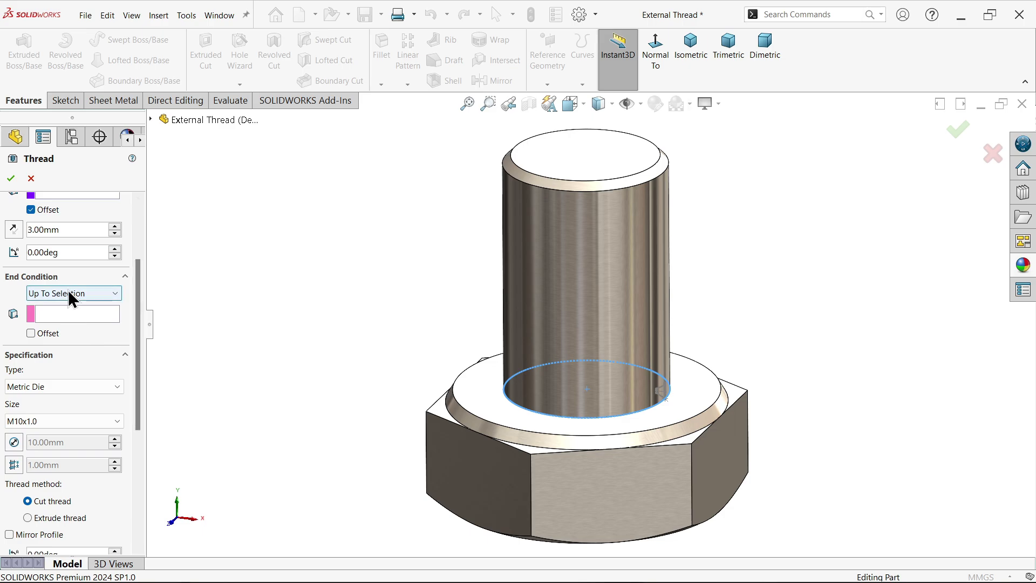
End the thread Up To Selection at the shank's top face, with a 0° start angle.
left_click(64, 318)
left_click(556, 160)
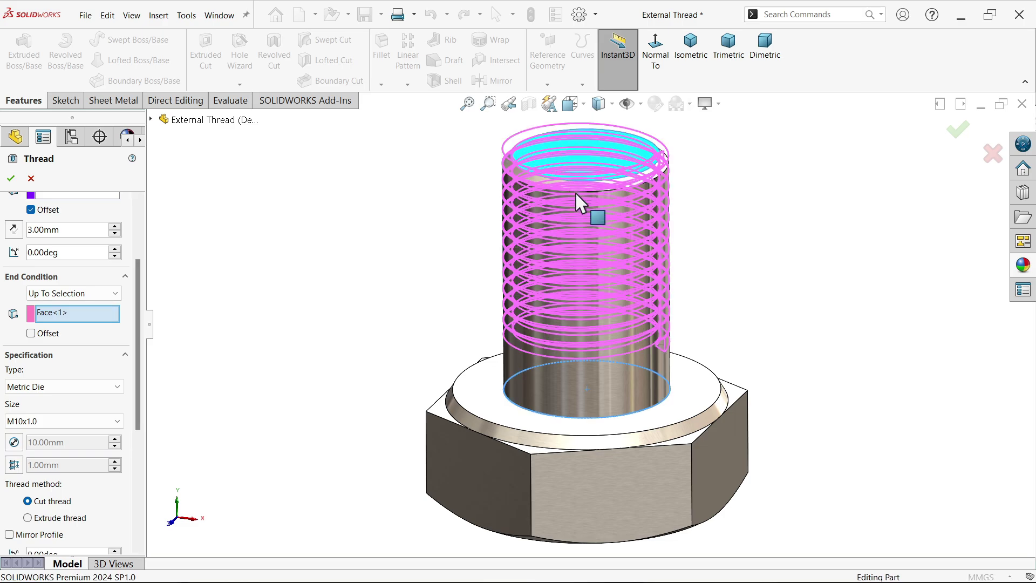
scroll(607, 389, "down", 2)
scroll(607, 388, "down", 1)
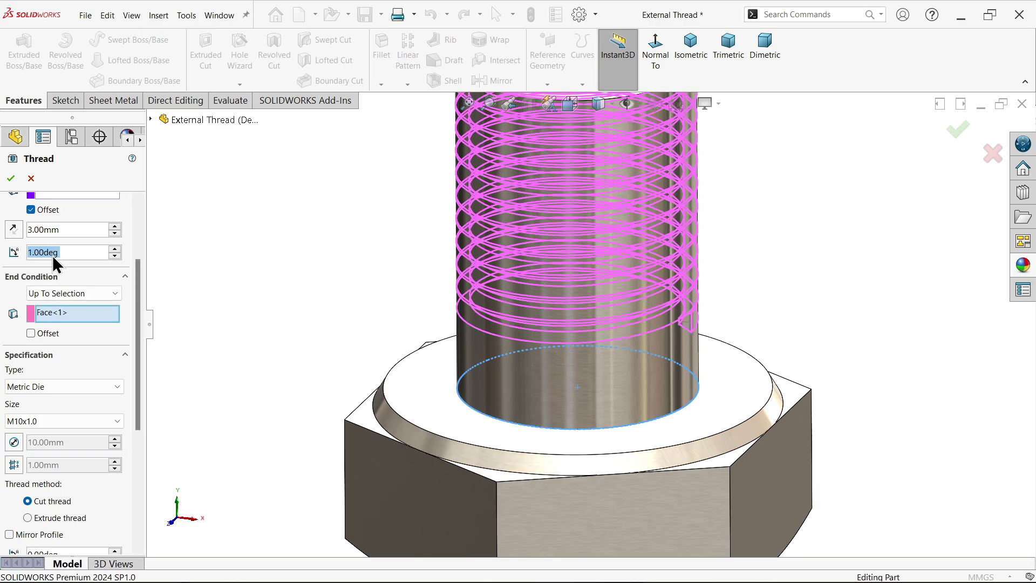
type("0")
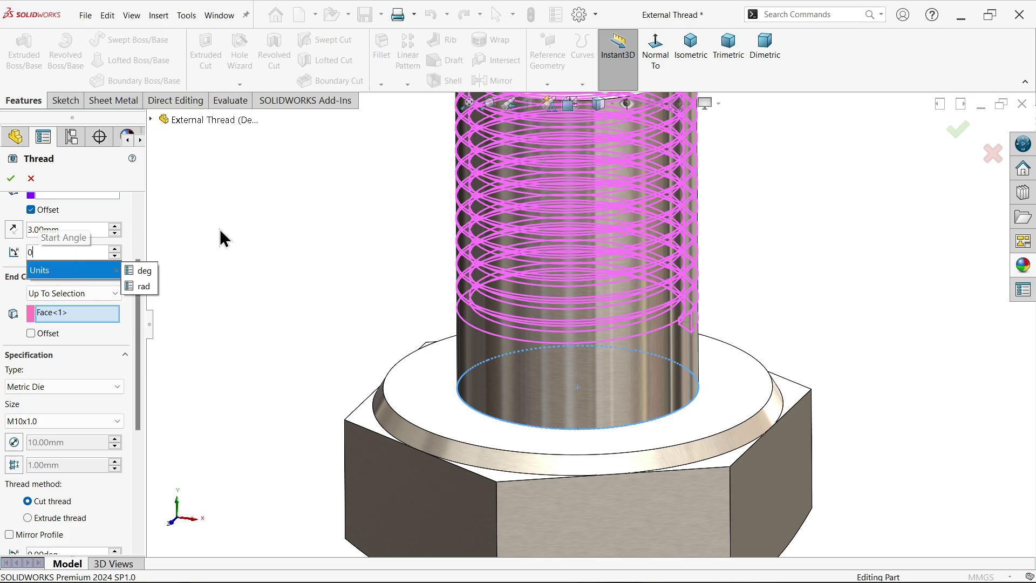
key("Return")
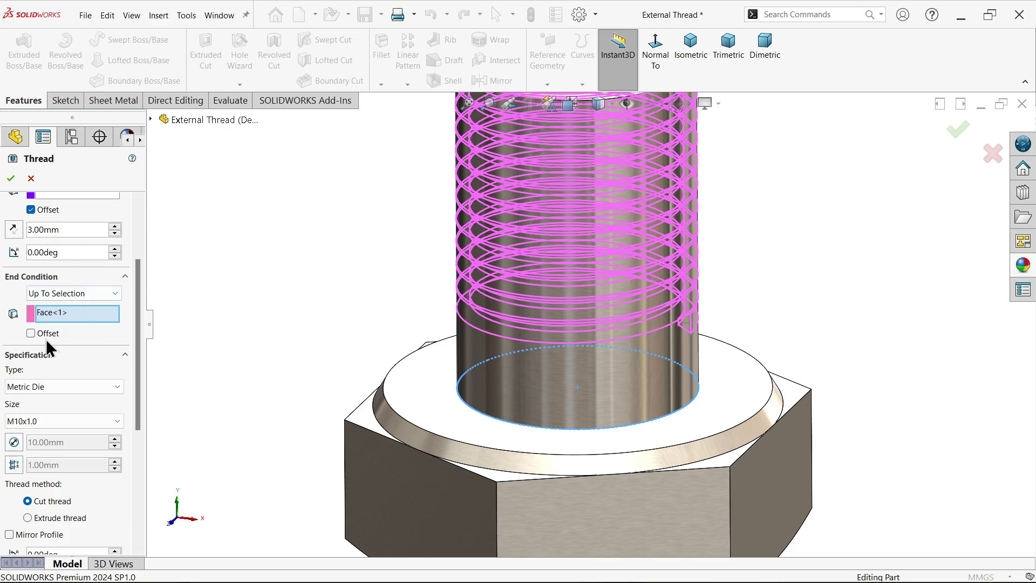
Offset the thread end 3 mm, reversed so it stops short of the top face.
left_click(31, 333)
key("f")
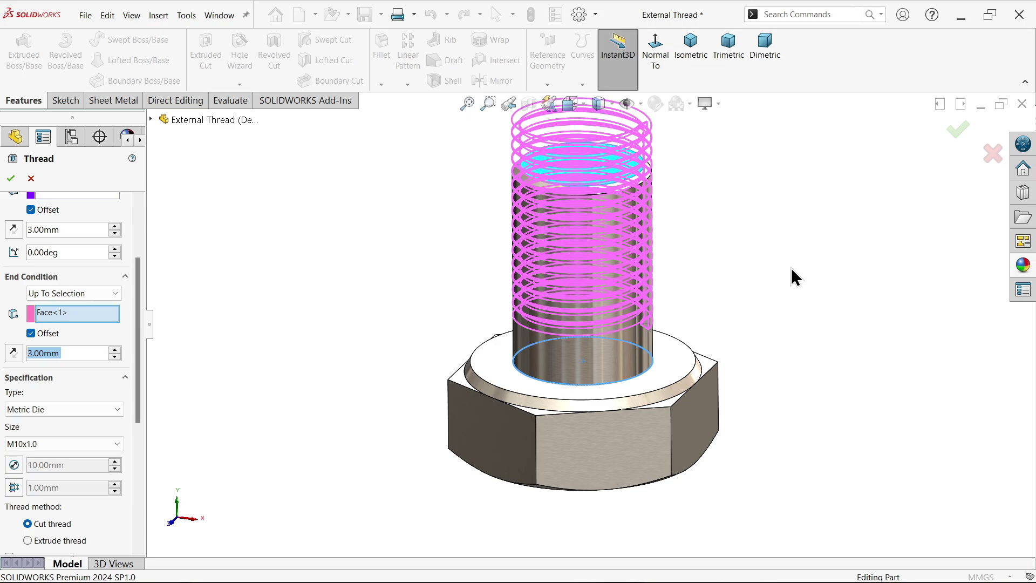
scroll(598, 174, "down", 2)
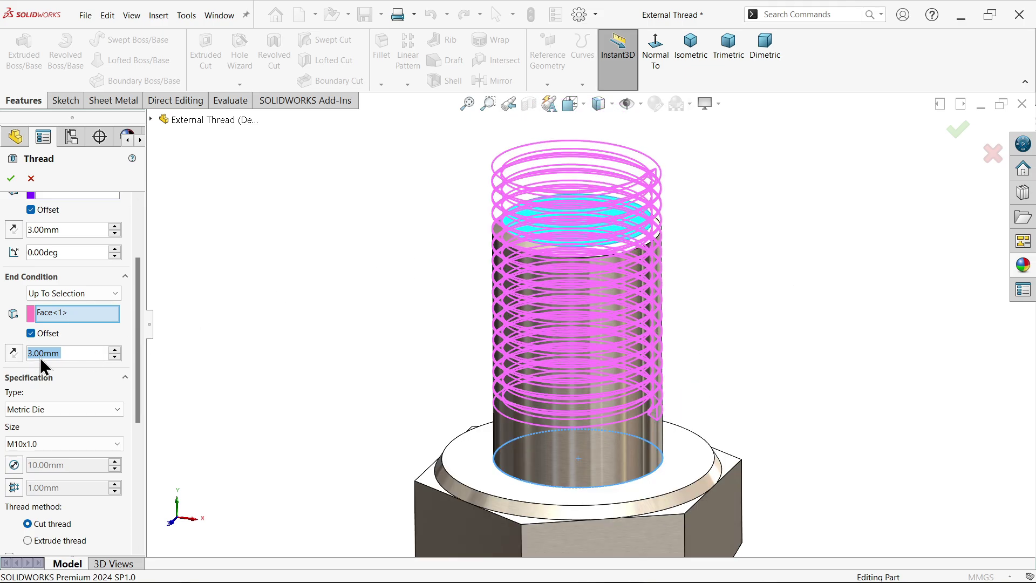
left_click(13, 353)
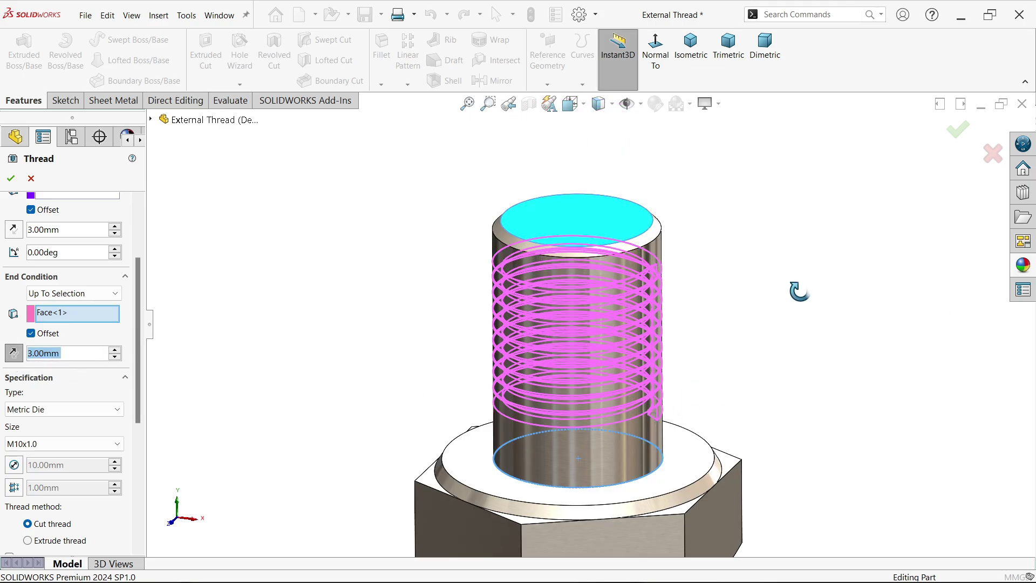
middle_click_drag(795, 291, 796, 247)
scroll(682, 358, "down", 3)
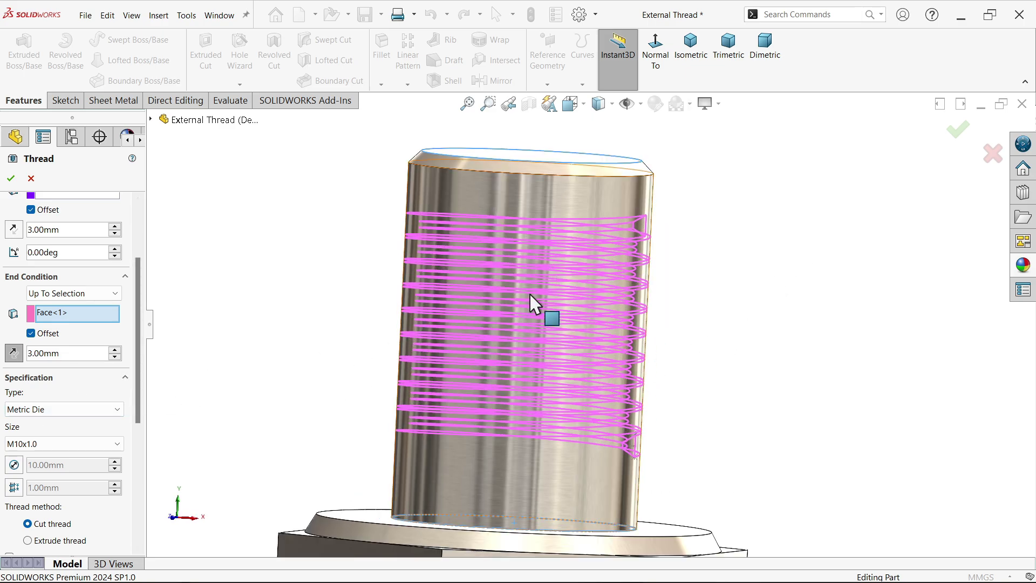
Set the thread type to Metric Tap with size M10x1.0.
left_click(117, 410)
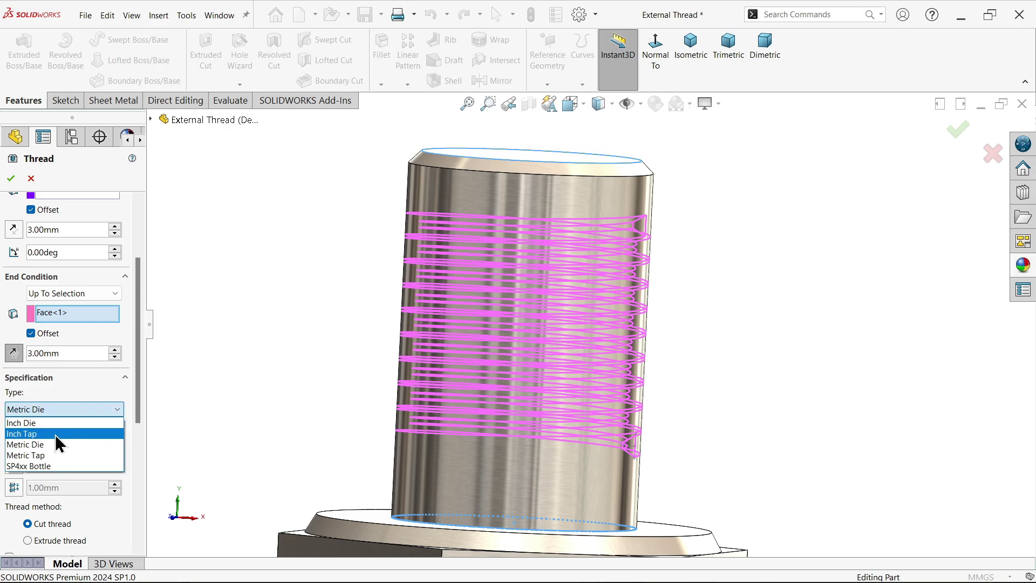
left_click(41, 457)
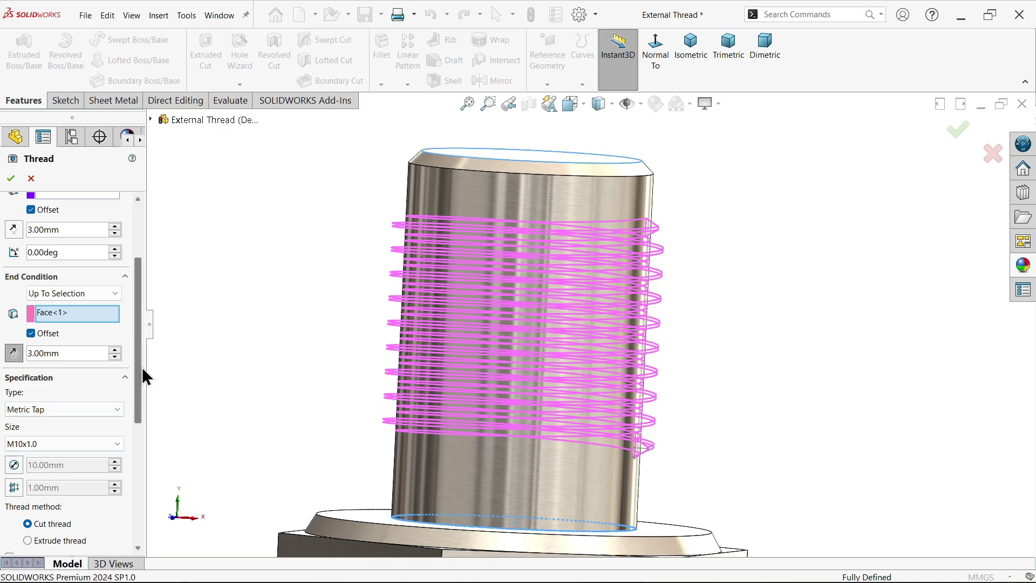
left_click_drag(141, 376, 136, 440)
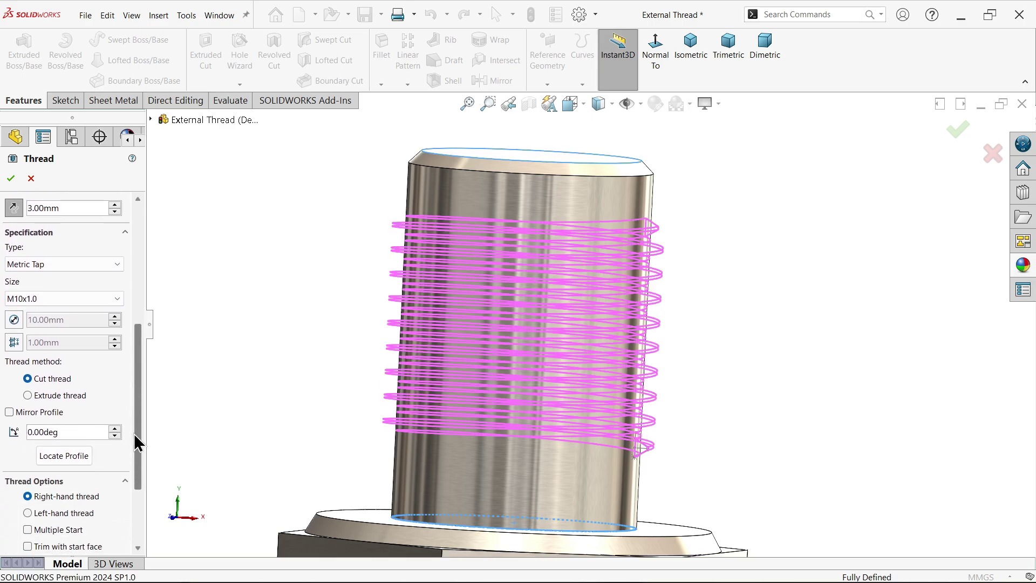
left_click(73, 303)
left_click(191, 273)
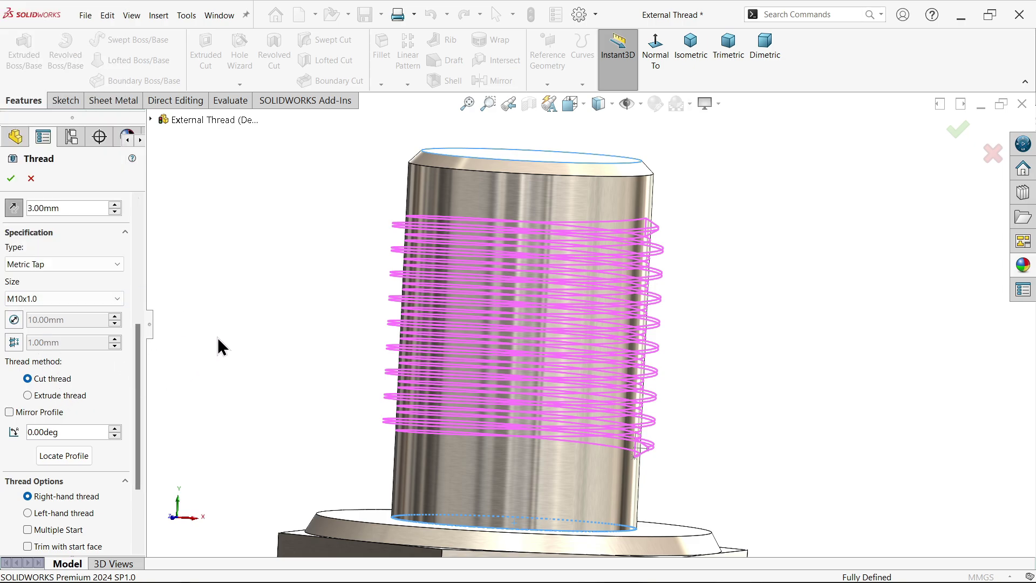
middle_click_drag(218, 346, 264, 340)
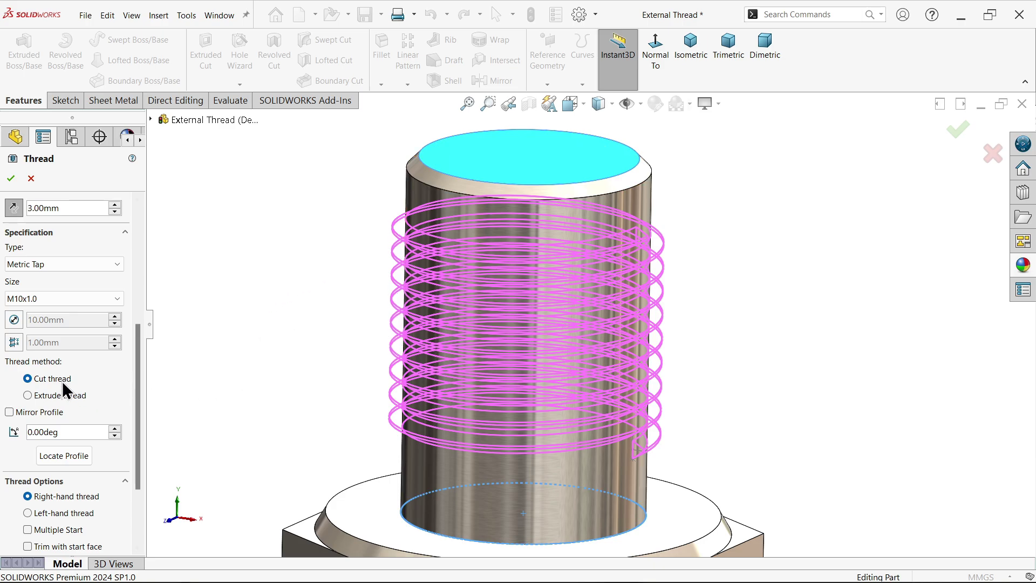
Switch the thread method to Extrude thread and create Thread1.
left_click(28, 396)
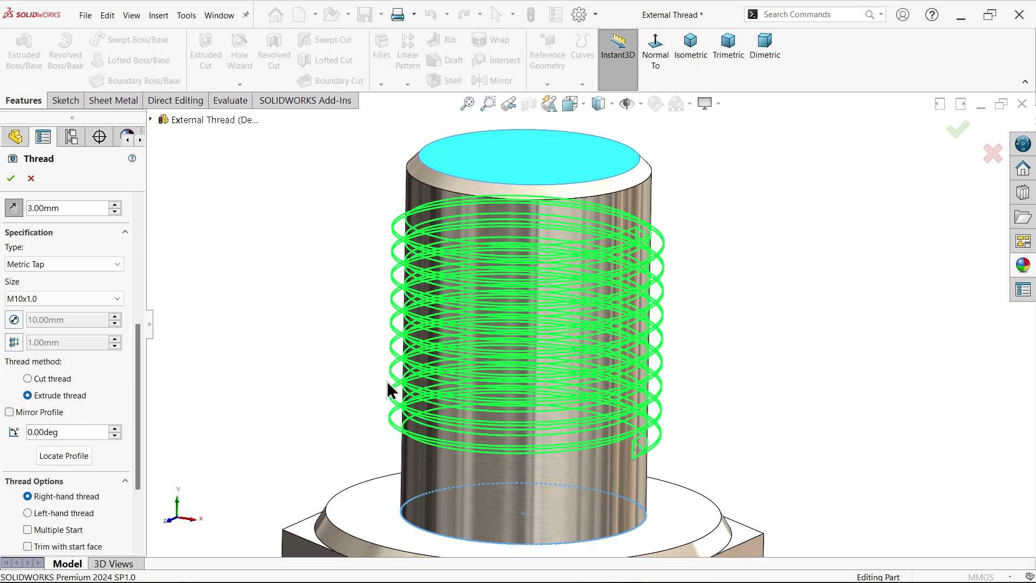
middle_click_drag(368, 358, 199, 388)
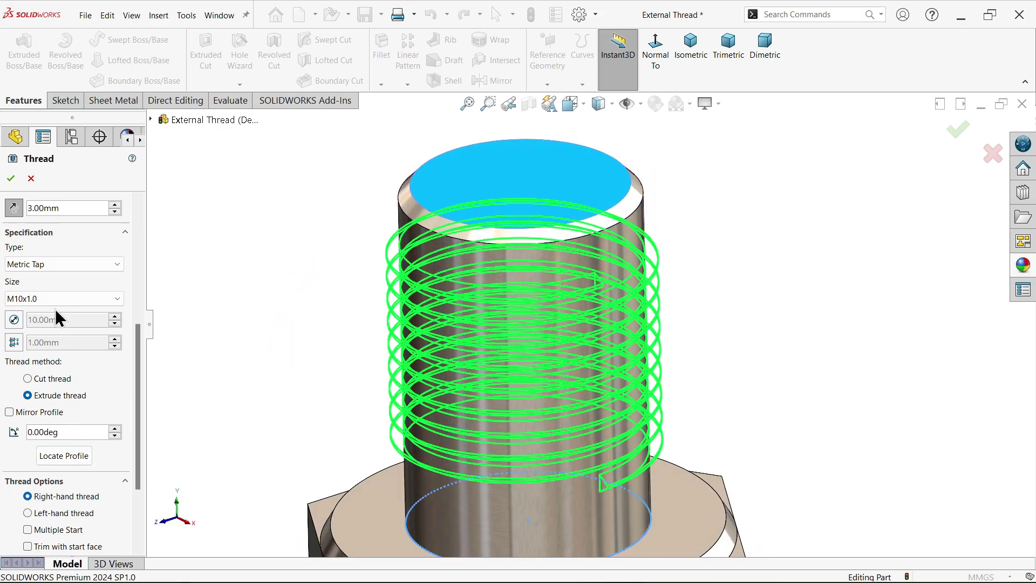
left_click_drag(139, 378, 142, 243)
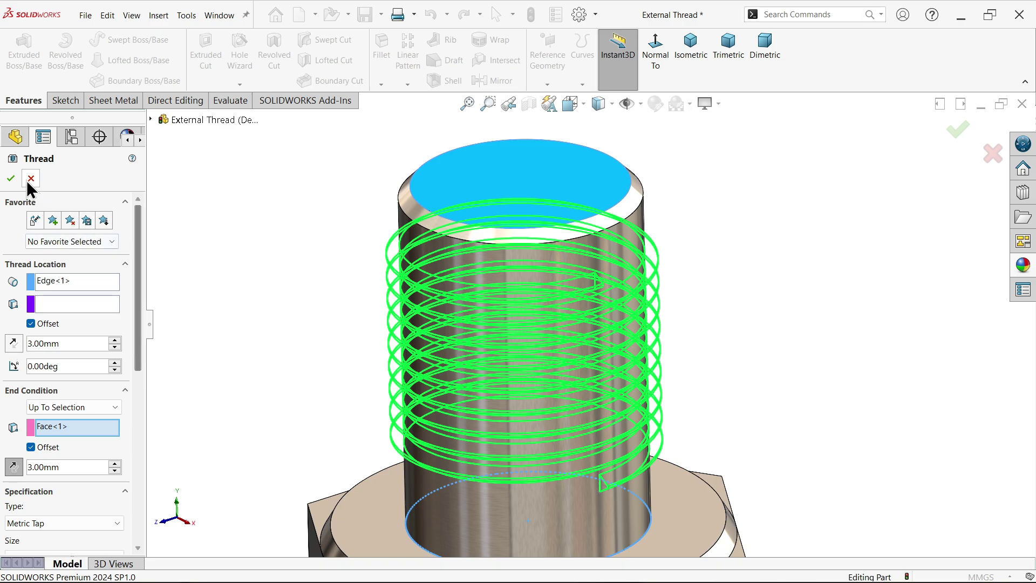
left_click(11, 179)
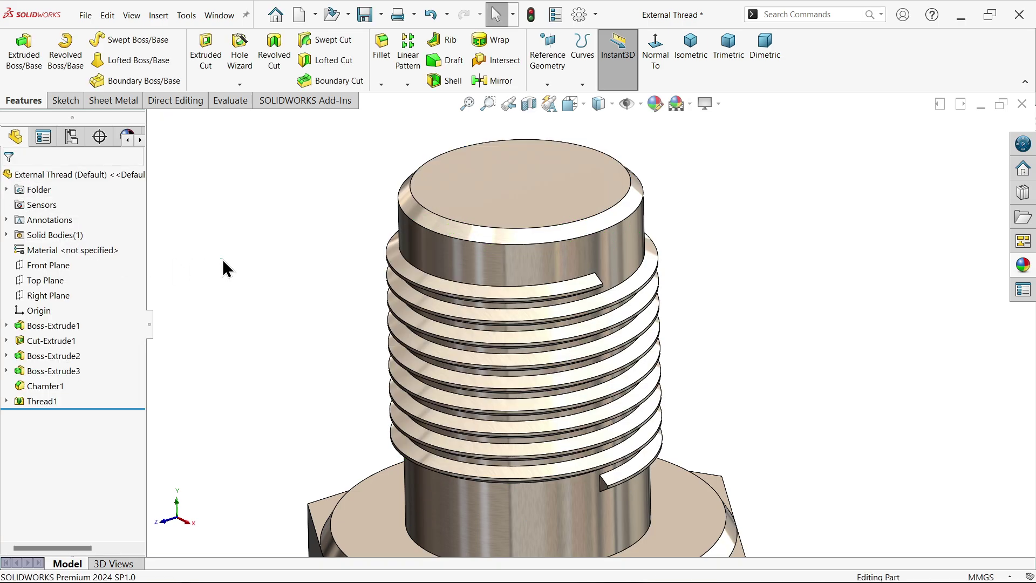
middle_click_drag(222, 260, 183, 235)
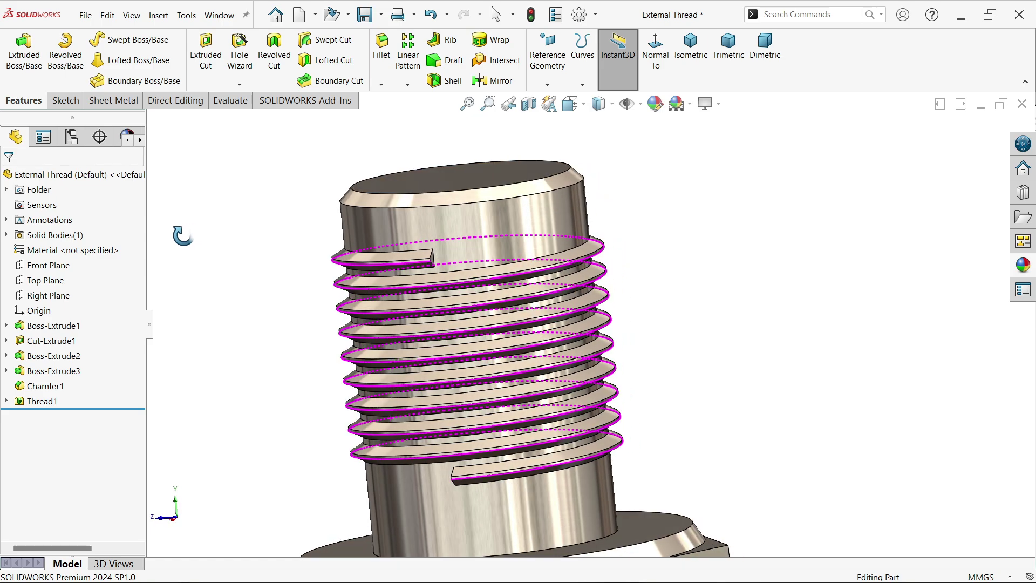
scroll(439, 289, "down", 10)
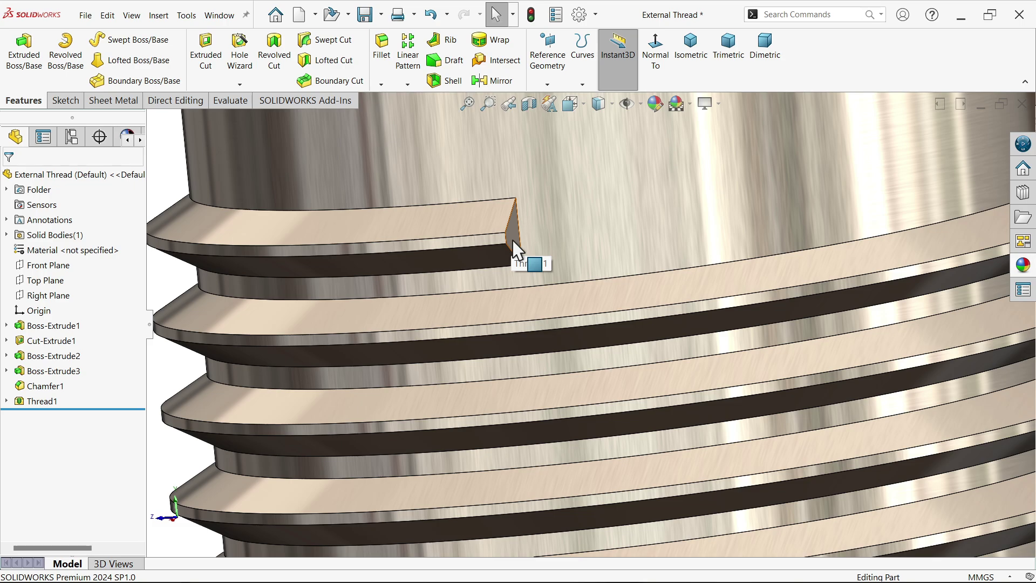
middle_click_drag(516, 244, 472, 238)
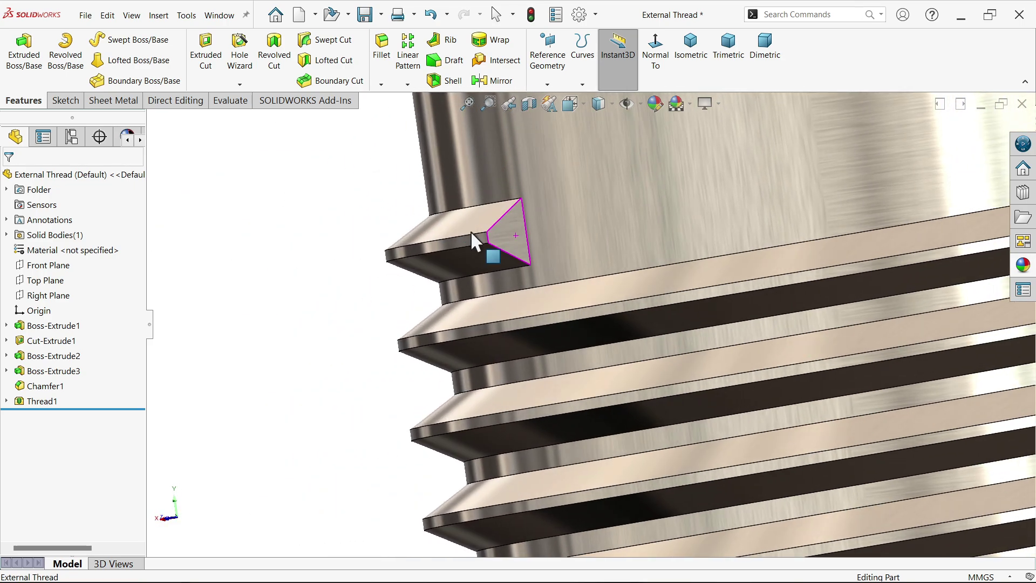
scroll(527, 245, "up", 4)
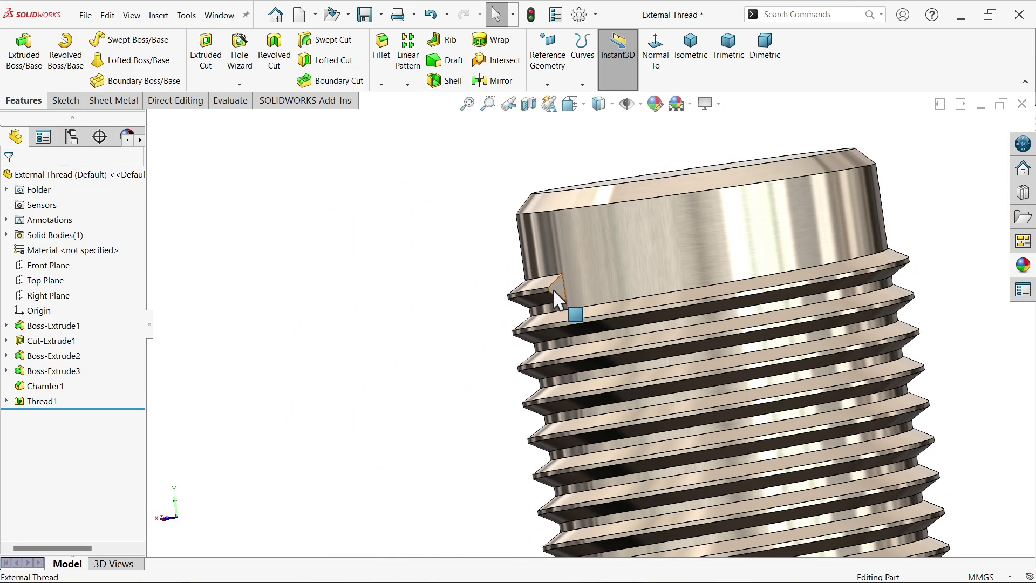
scroll(572, 302, "down", 2)
middle_click_drag(564, 296, 588, 325)
scroll(589, 290, "down", 5)
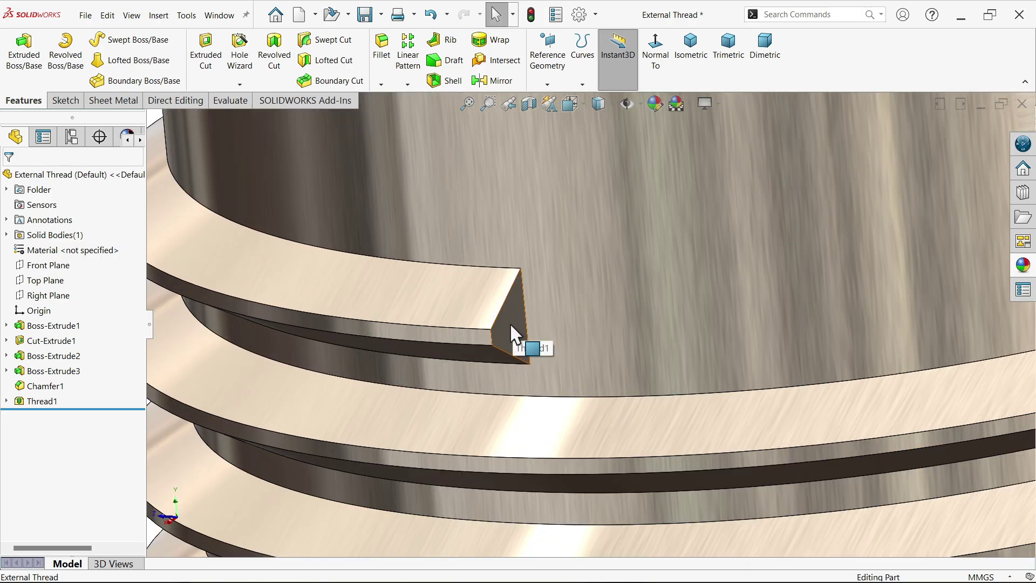
Start a new 3D sketch.
left_click(65, 101)
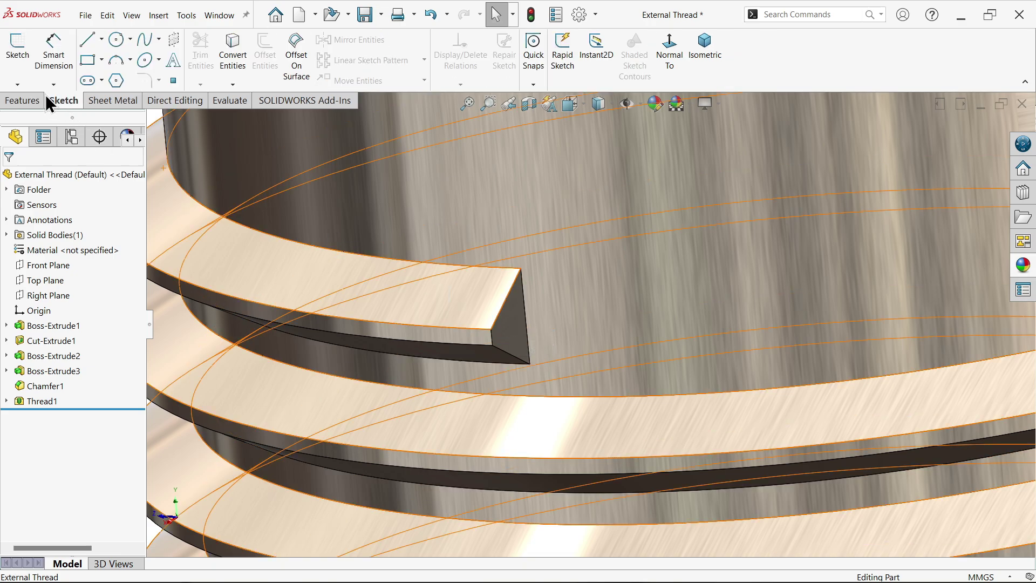
left_click(22, 85)
left_click(33, 115)
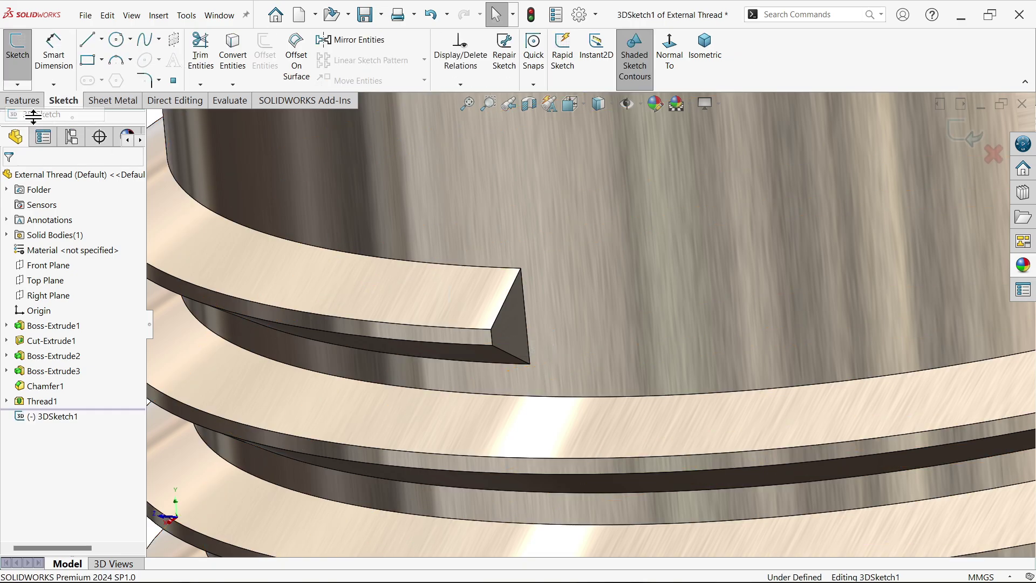
Draw a construction centerline in the YZ plane from the thread end corner outward.
left_click(101, 40)
left_click(107, 73)
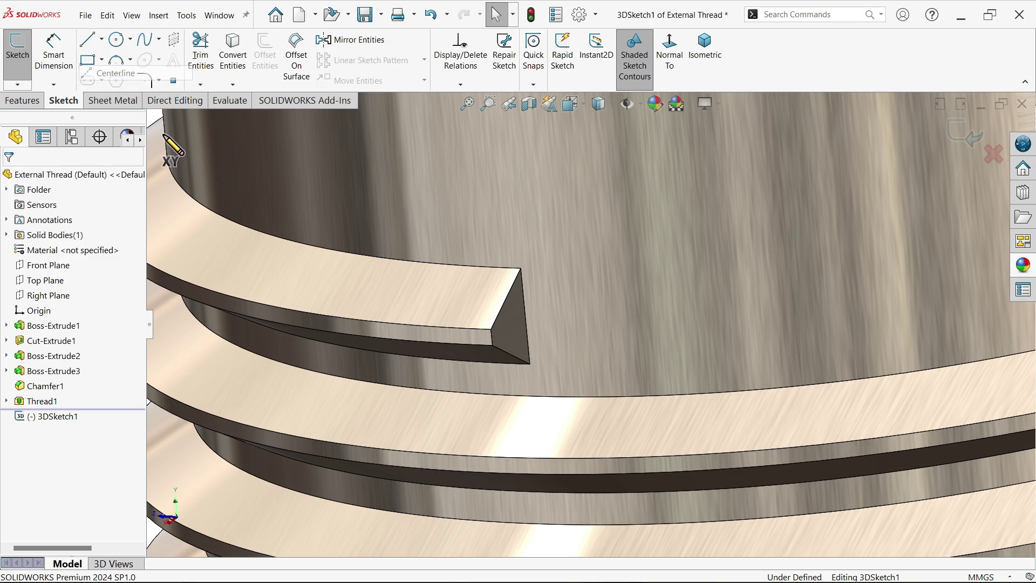
scroll(485, 318, "down", 3)
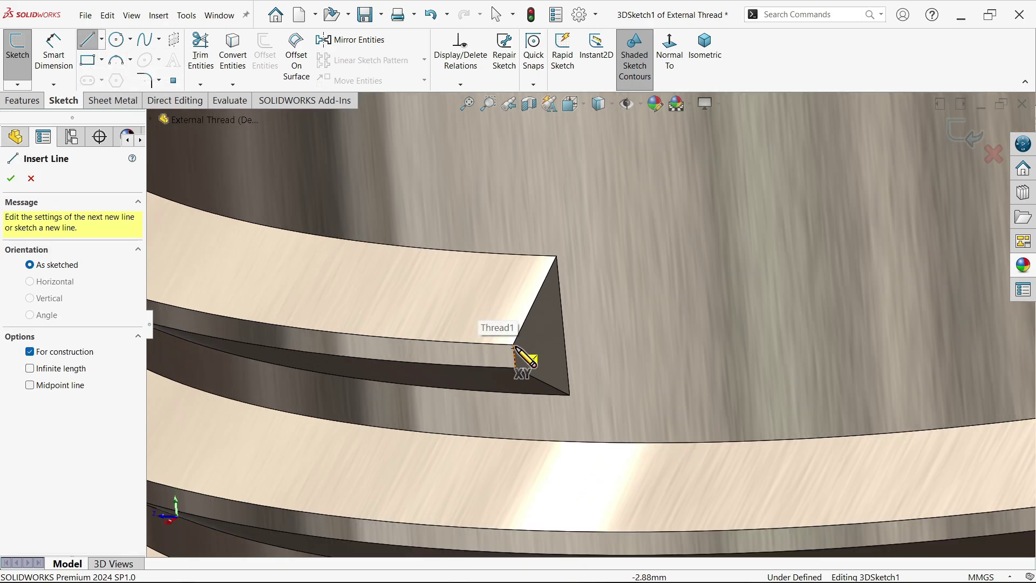
left_click(513, 345)
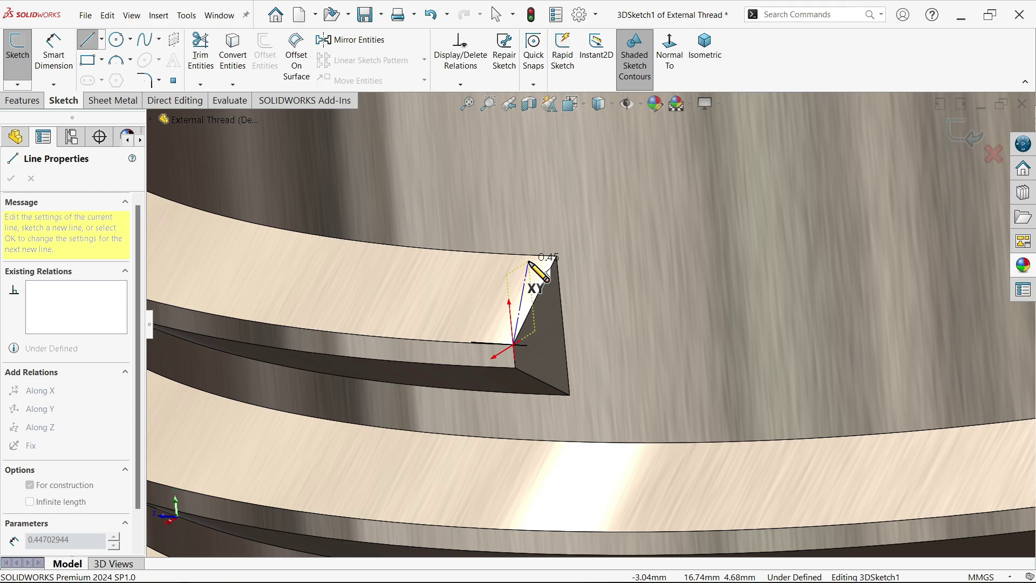
key("Tab")
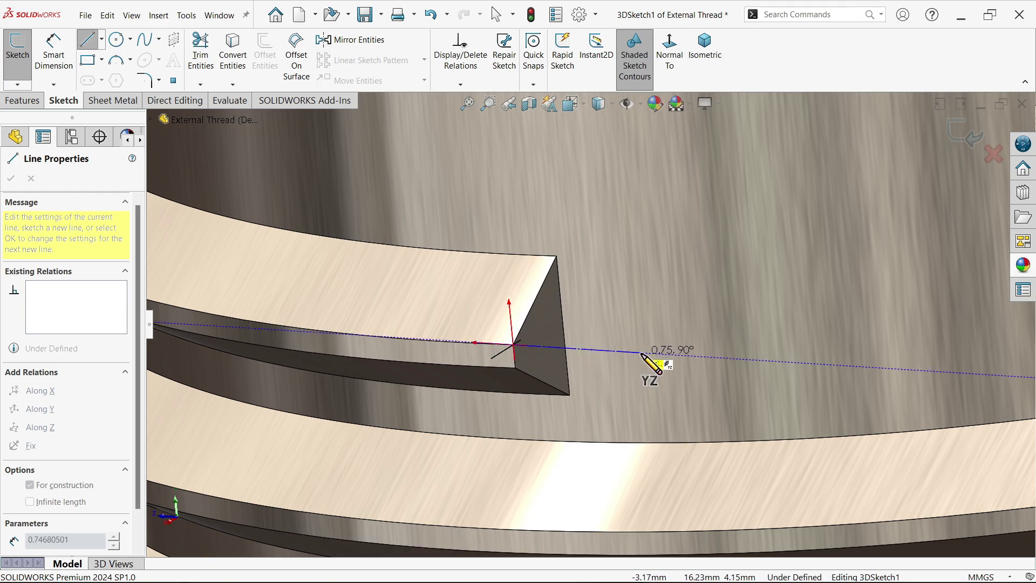
scroll(674, 363, "up", 3)
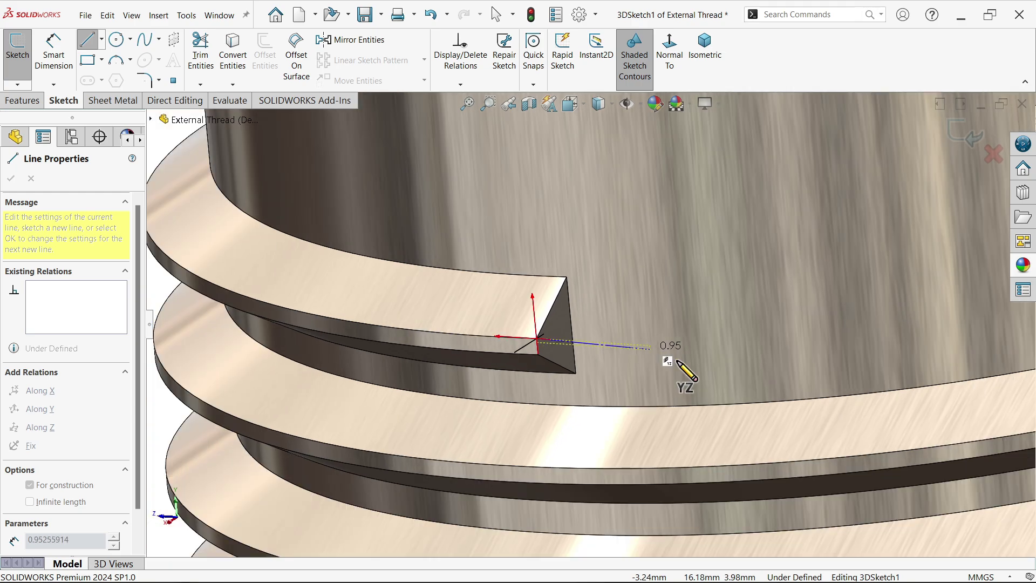
scroll(624, 358, "down", 3)
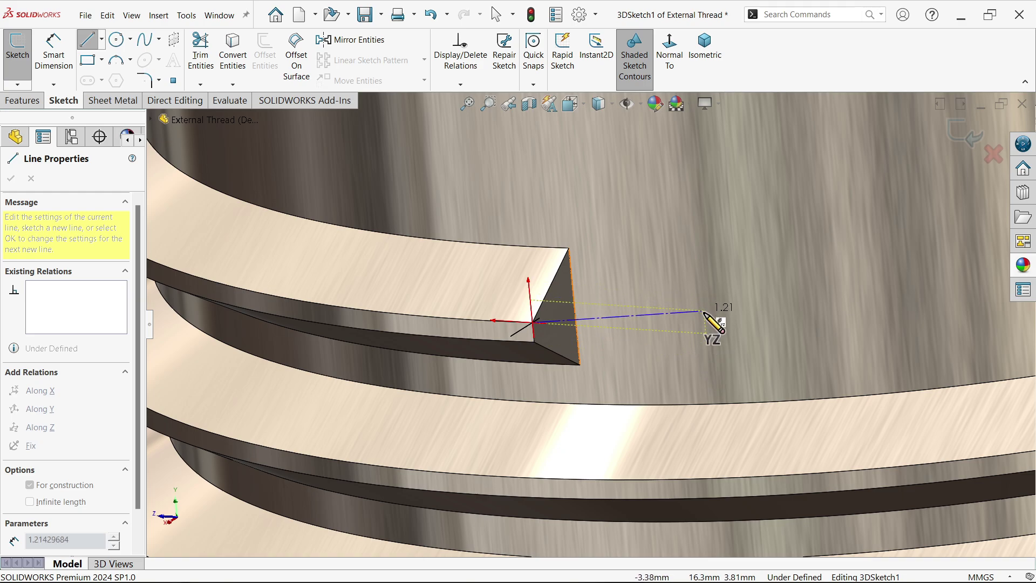
left_click(699, 356)
right_click(721, 304)
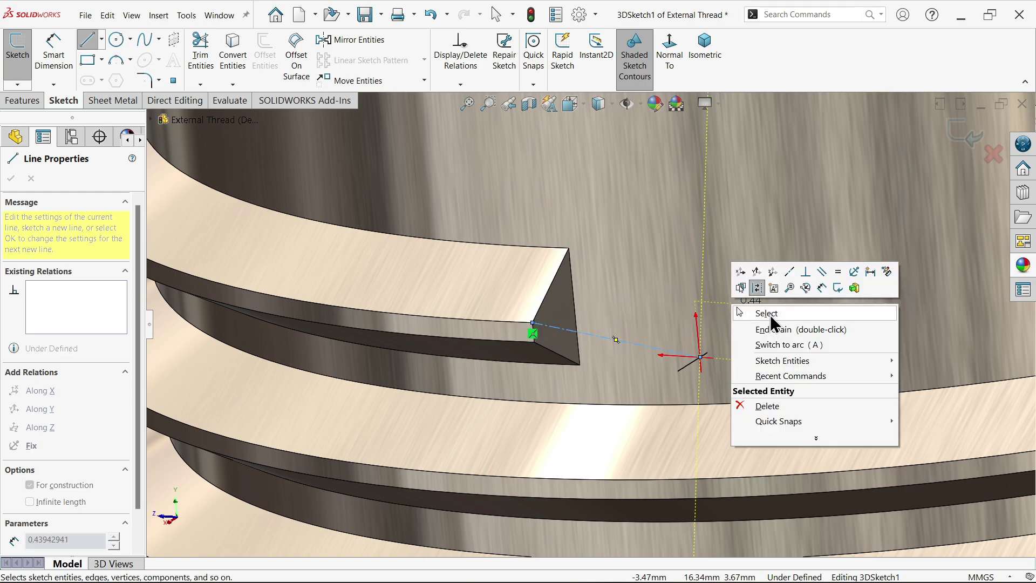
left_click(732, 313)
Make the centerline tangent to the thread's helix edge.
middle_click_drag(732, 313, 654, 289)
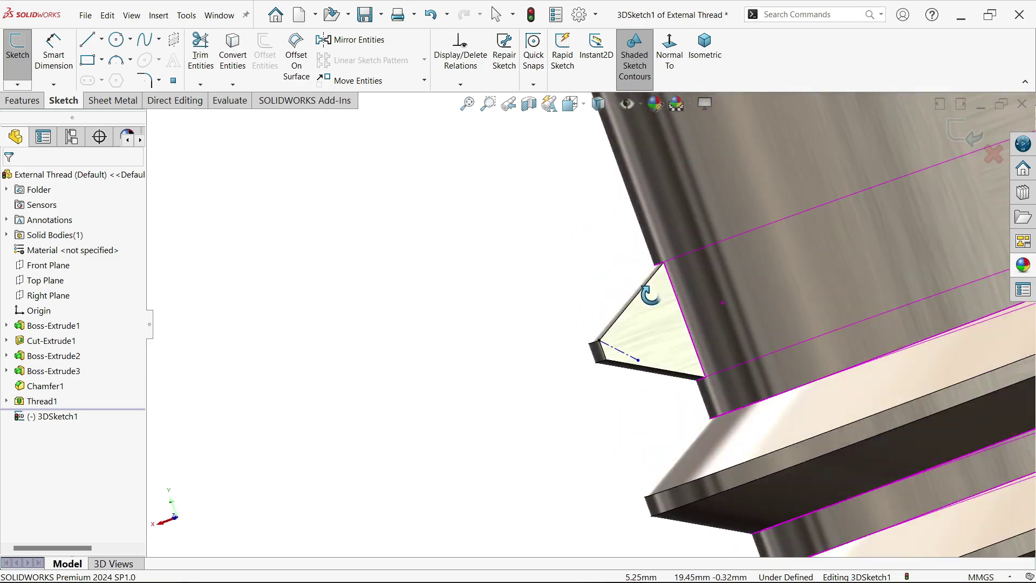
scroll(655, 290, "down", 5)
scroll(584, 316, "down", 3)
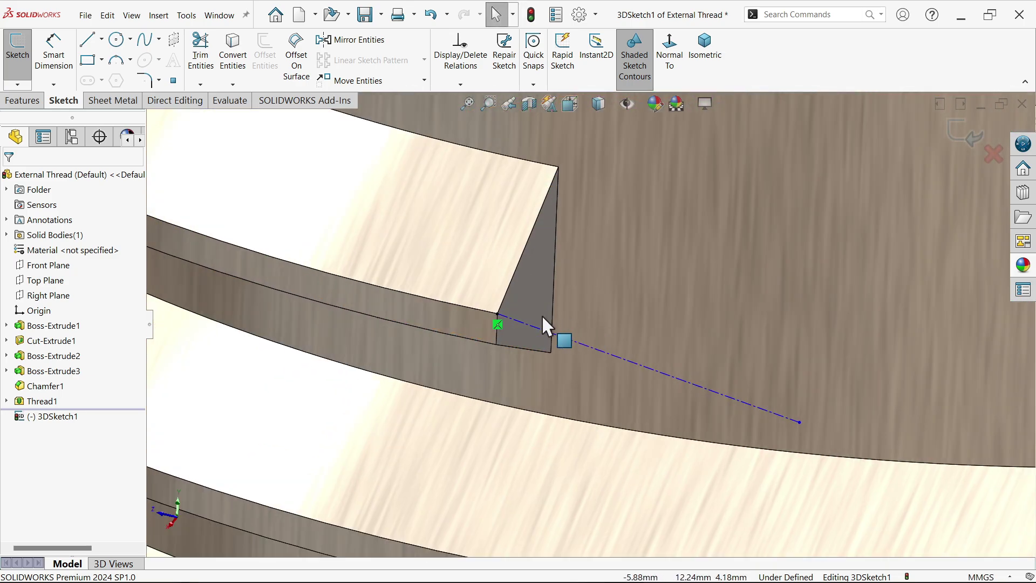
left_click(494, 313)
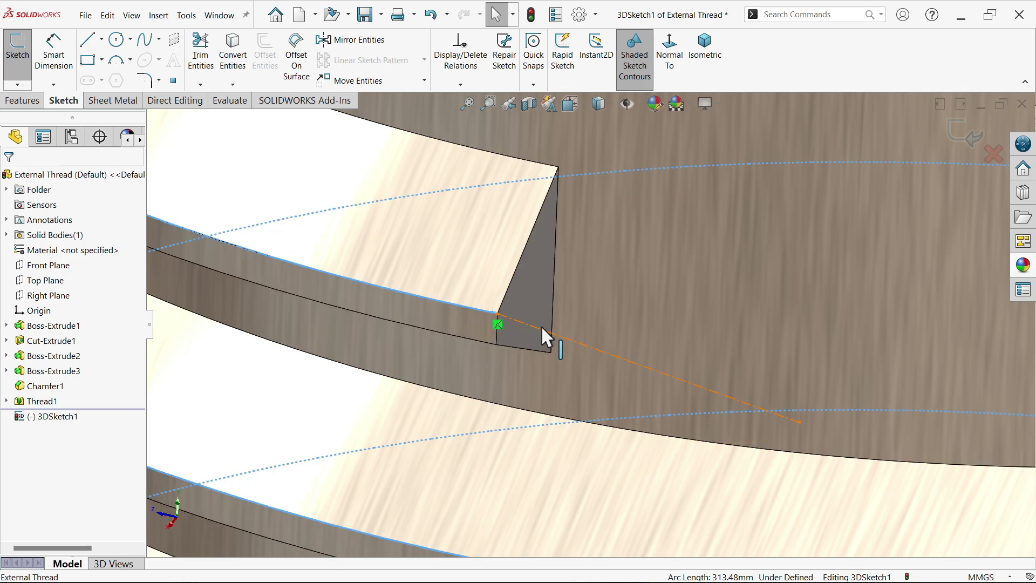
left_click(567, 338, "ctrl")
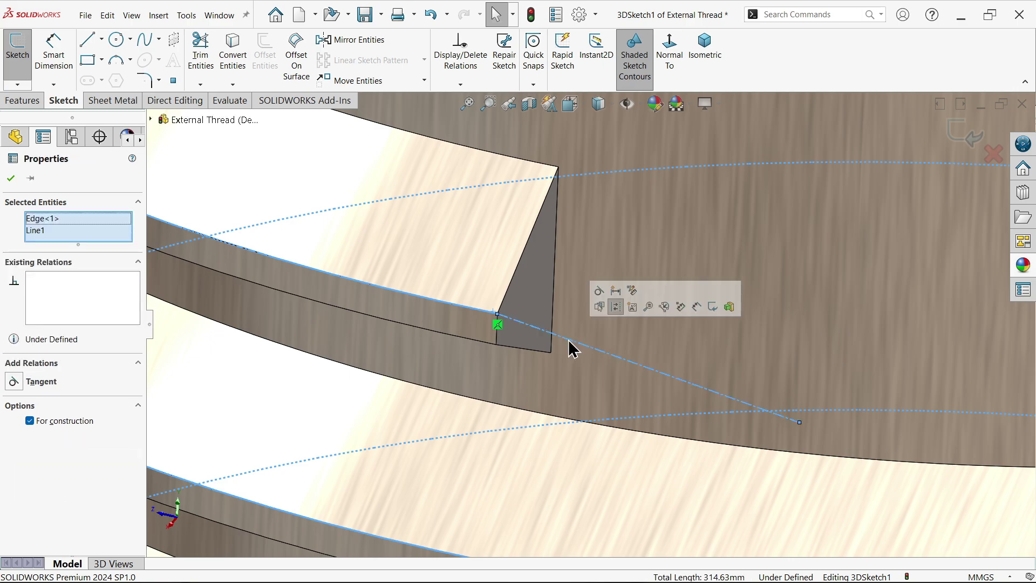
left_click(598, 292)
scroll(588, 372, "up", 5)
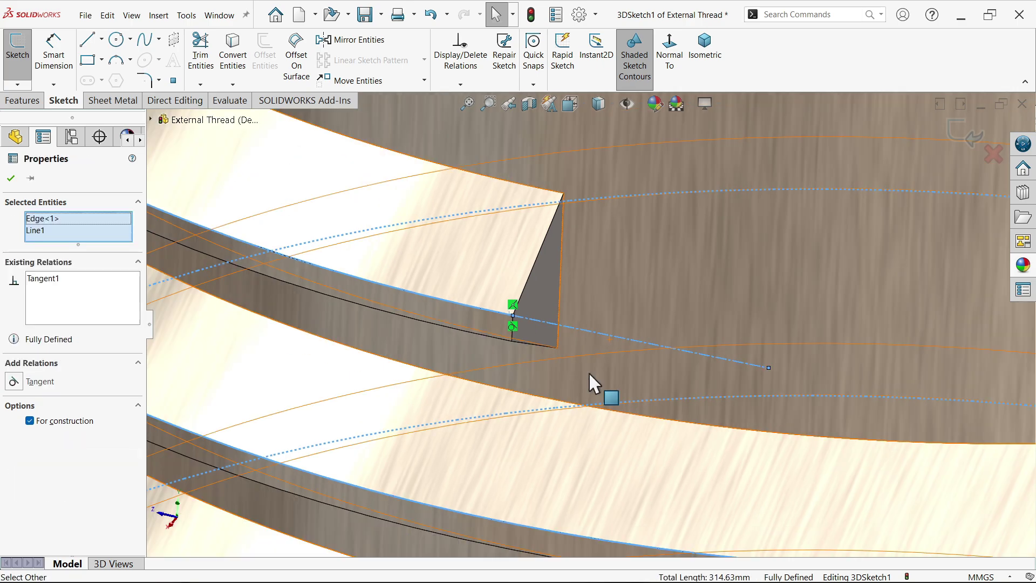
key("Escape")
scroll(595, 296, "down", 5)
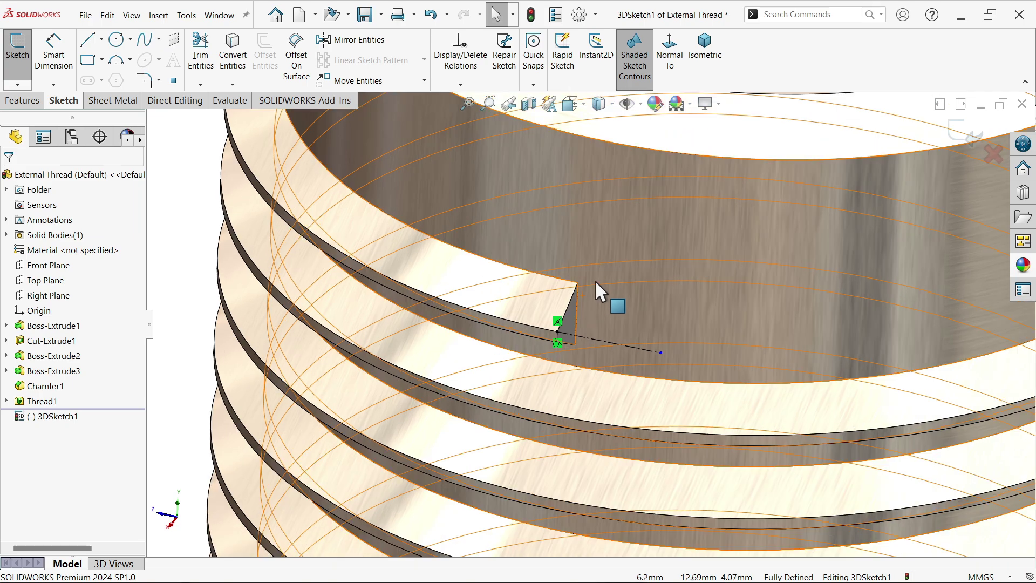
Add a sketch plane through the centerline at 90° to the Right Plane.
scroll(577, 348, "up", 3)
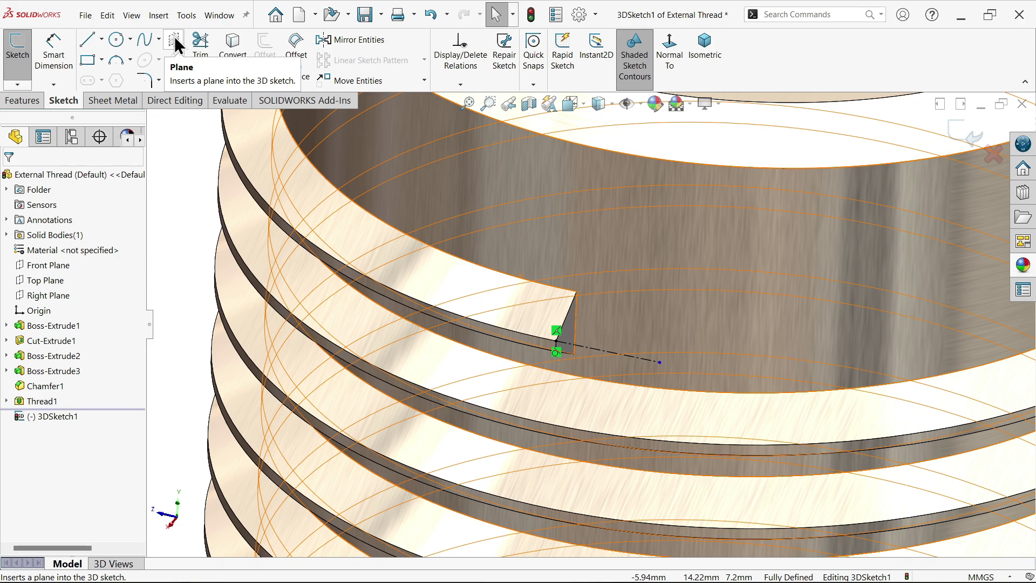
left_click(174, 39)
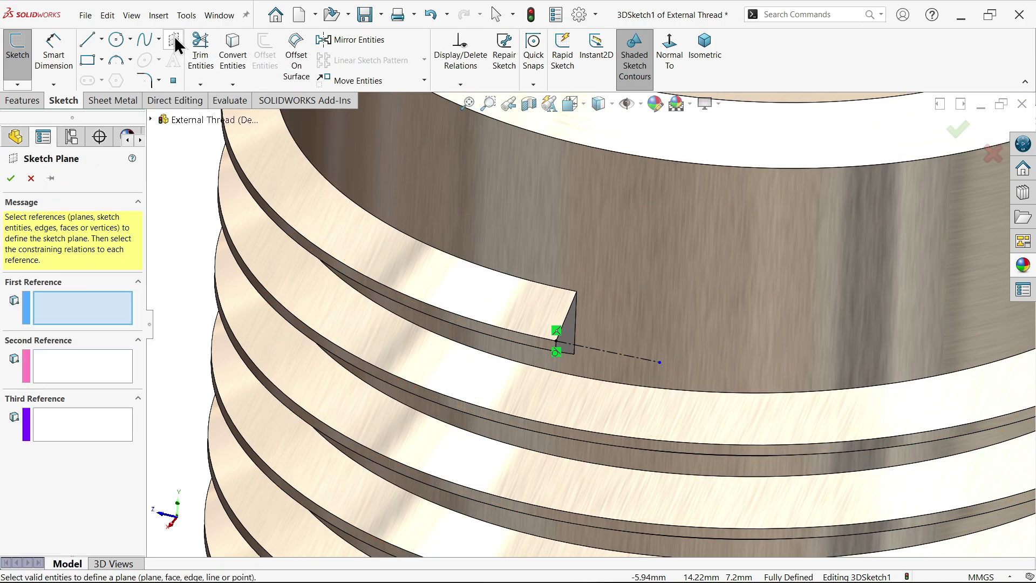
left_click(151, 120)
left_click(192, 238)
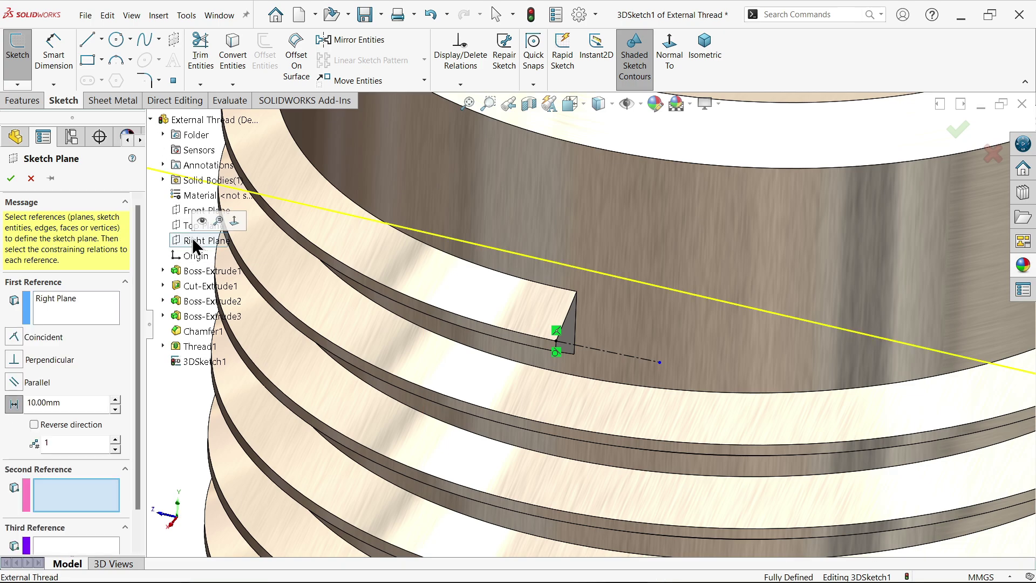
left_click(618, 356)
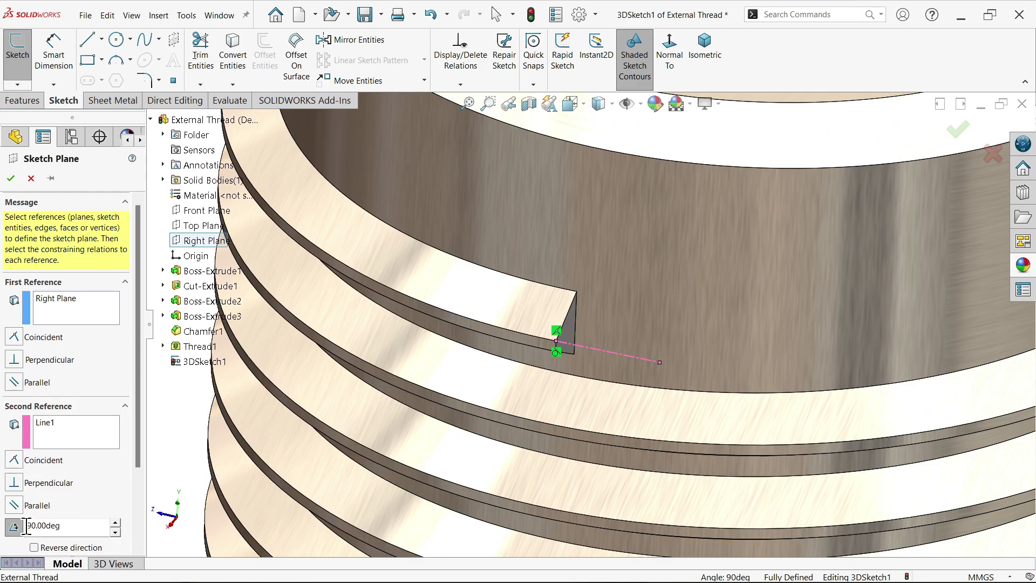
scroll(520, 332, "up", 8)
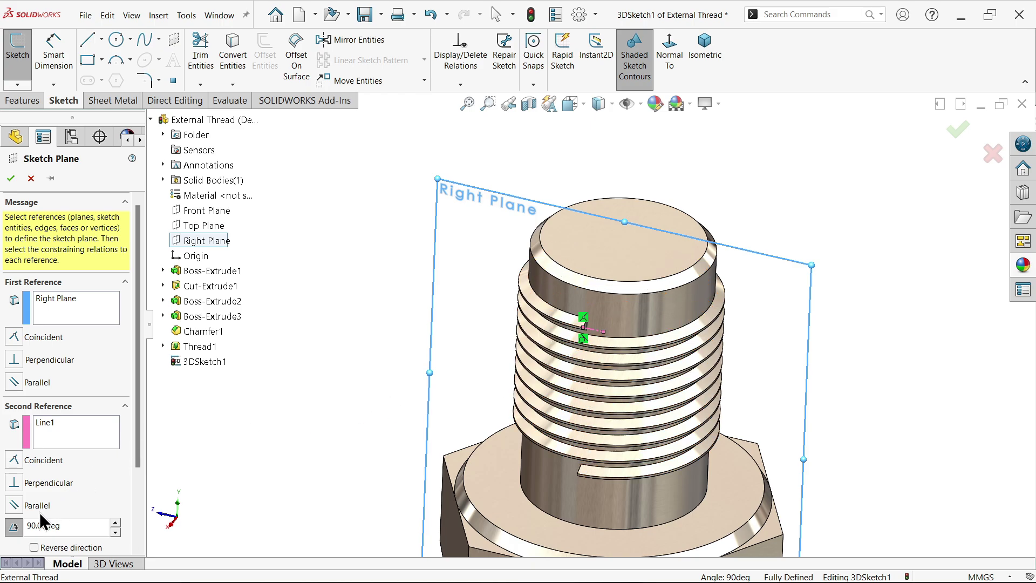
left_click(11, 179)
scroll(615, 340, "down", 3)
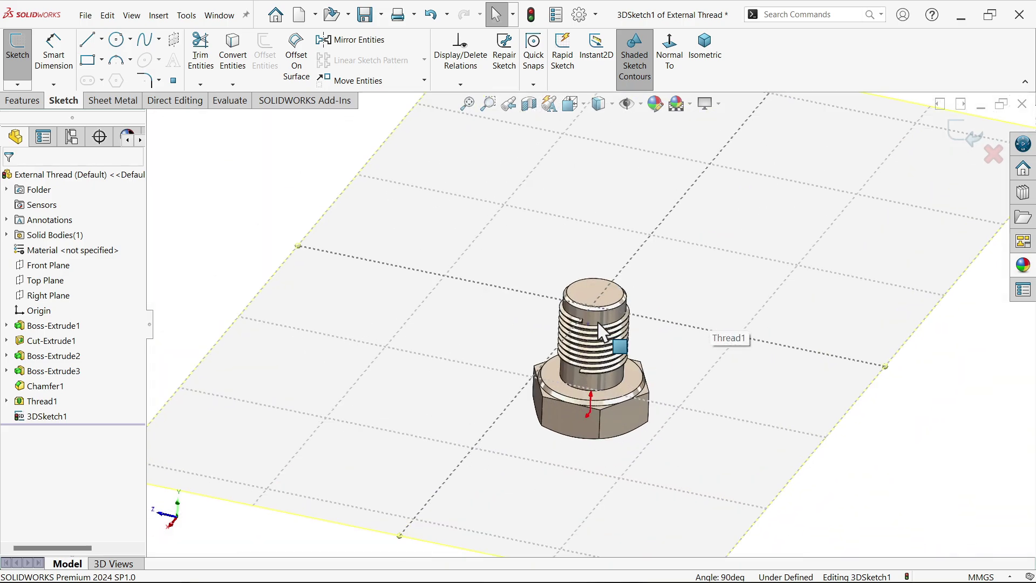
mouse_move(630, 338)
middle_mouse_down()
mouse_move(633, 239)
mouse_move(633, 296)
mouse_move(588, 307)
middle_mouse_up()
scroll(583, 309, "down", 6)
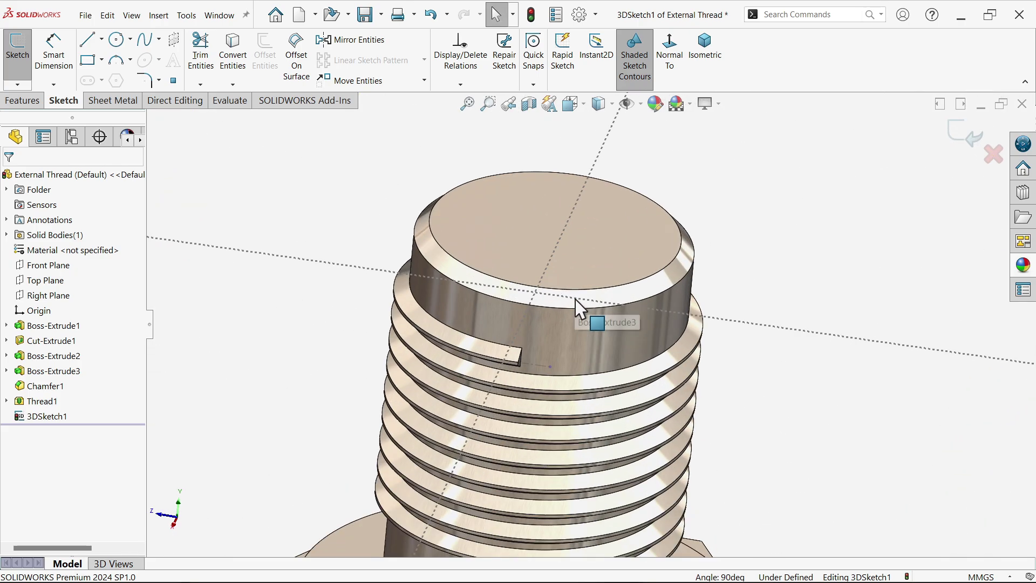
scroll(580, 308, "down", 2)
Draw a 3-point arc from the thread's end corner curving up around the shank.
left_click(116, 60)
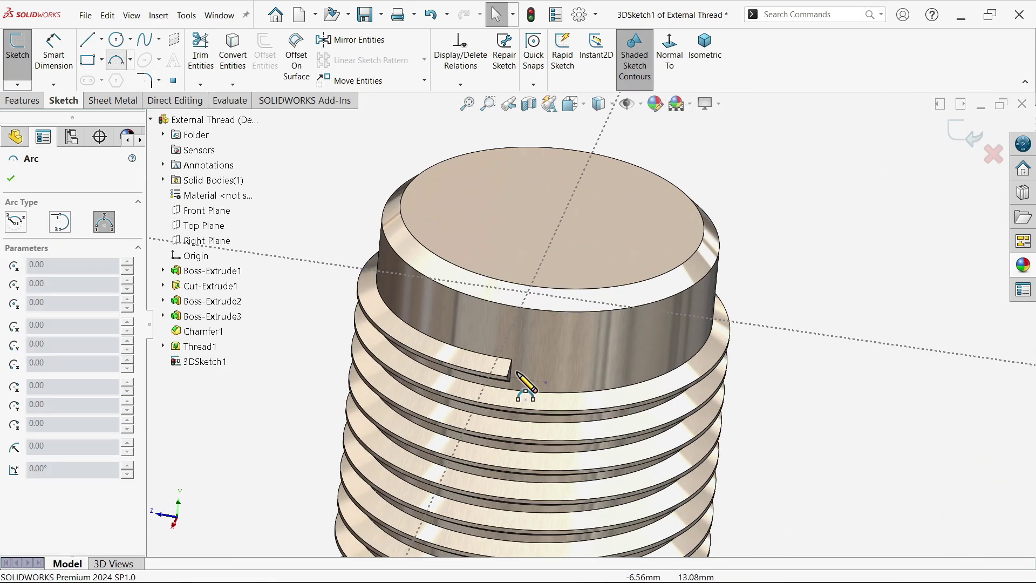
scroll(527, 393, "down", 8)
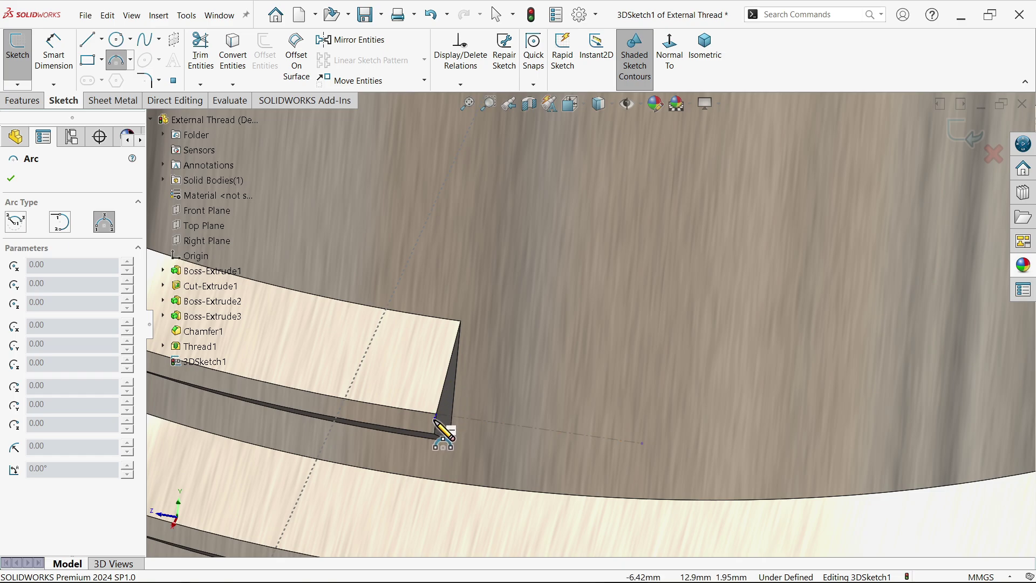
left_click(445, 426)
left_click(538, 408)
scroll(749, 426, "up", 3)
scroll(744, 414, "up", 2)
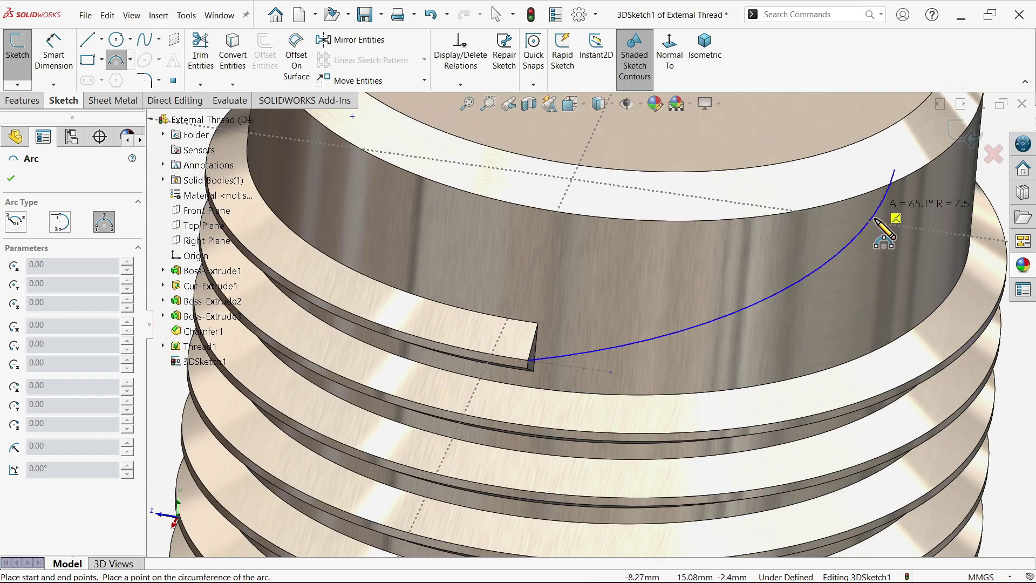
left_click(840, 273)
right_click(762, 347)
left_click(772, 365)
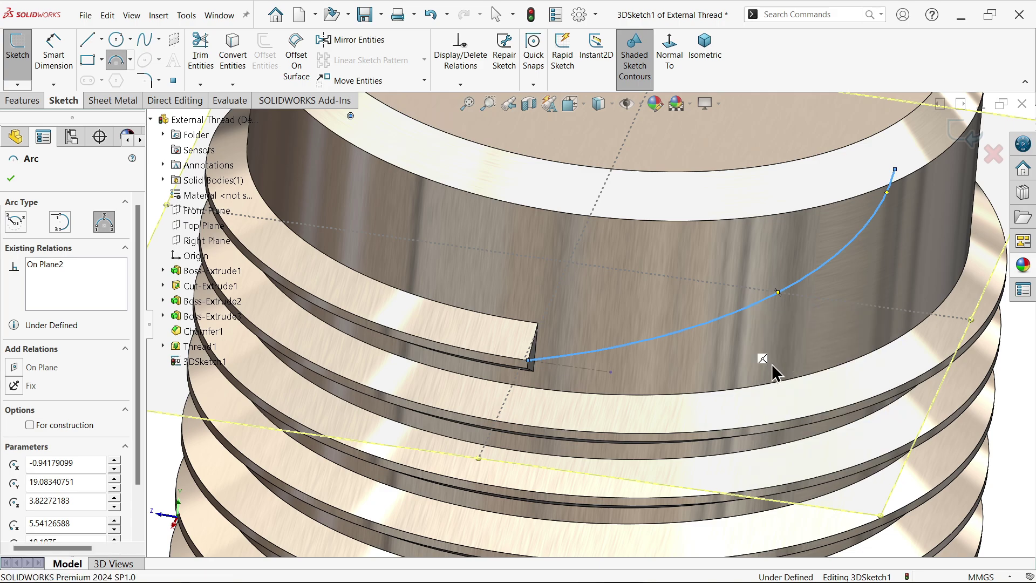
key("Escape")
scroll(496, 347, "down", 5)
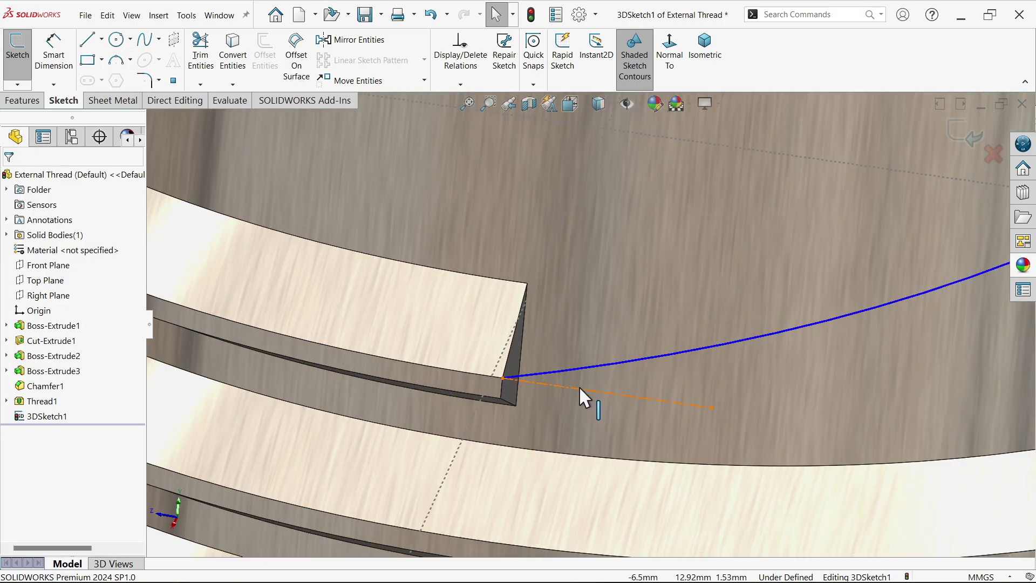
Make the arc tangent to the construction line.
left_click(579, 387)
left_click(577, 367, "ctrl")
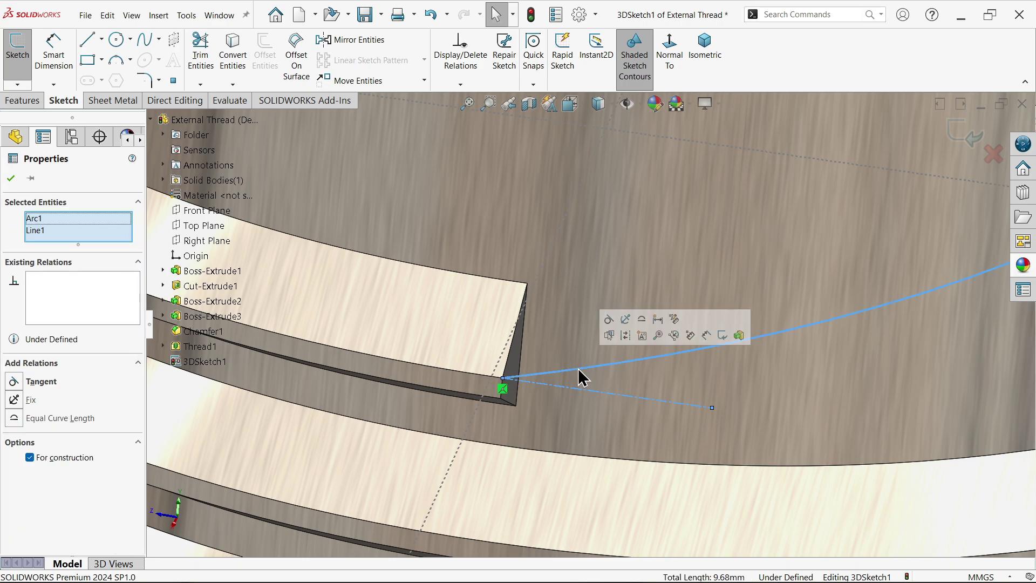
left_click(608, 319)
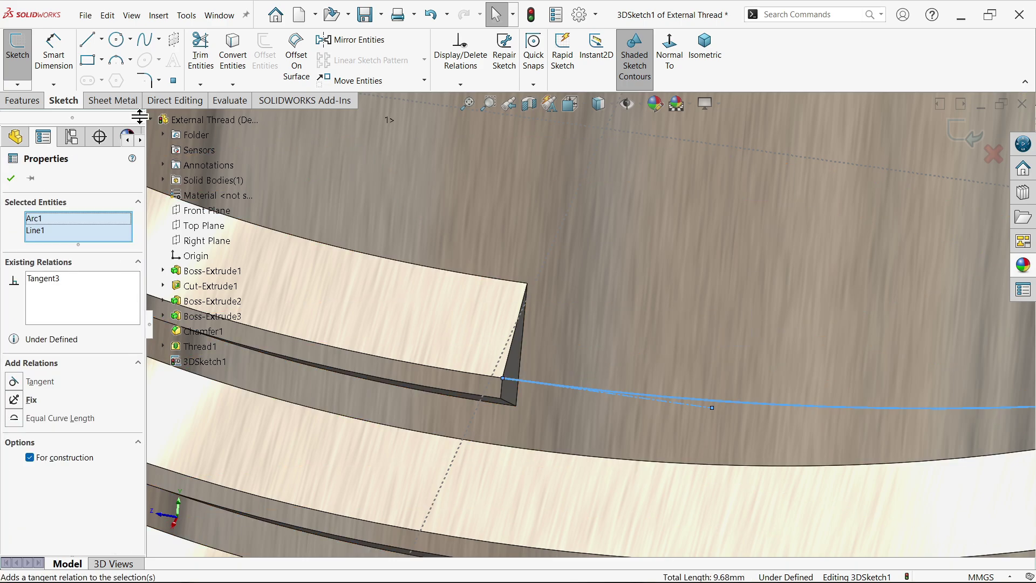
Dimension the arc's radius to 3.5 mm.
left_click(52, 45)
scroll(584, 293, "up", 5)
scroll(626, 308, "up", 4)
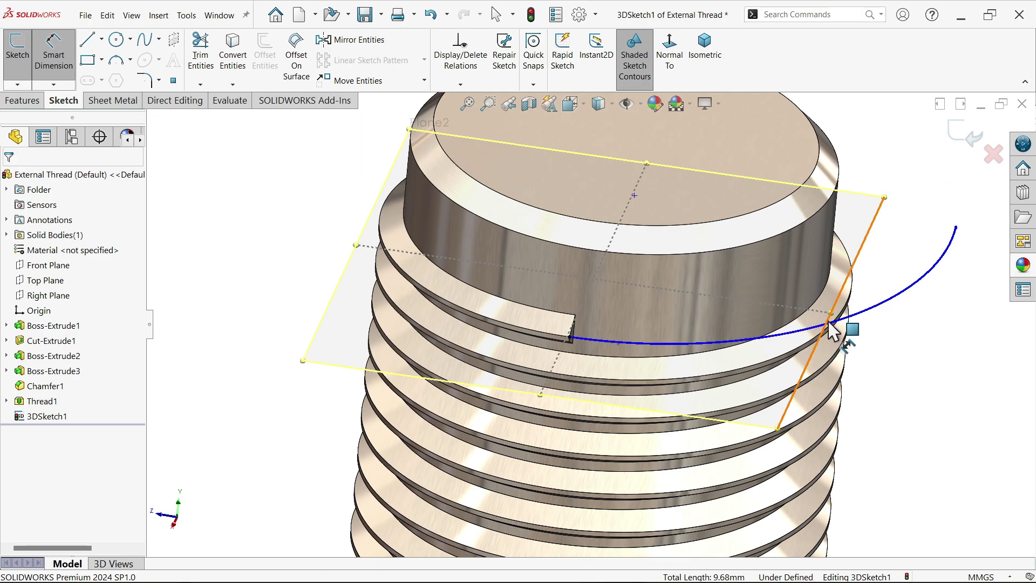
scroll(826, 316, "down", 4)
left_click(824, 314)
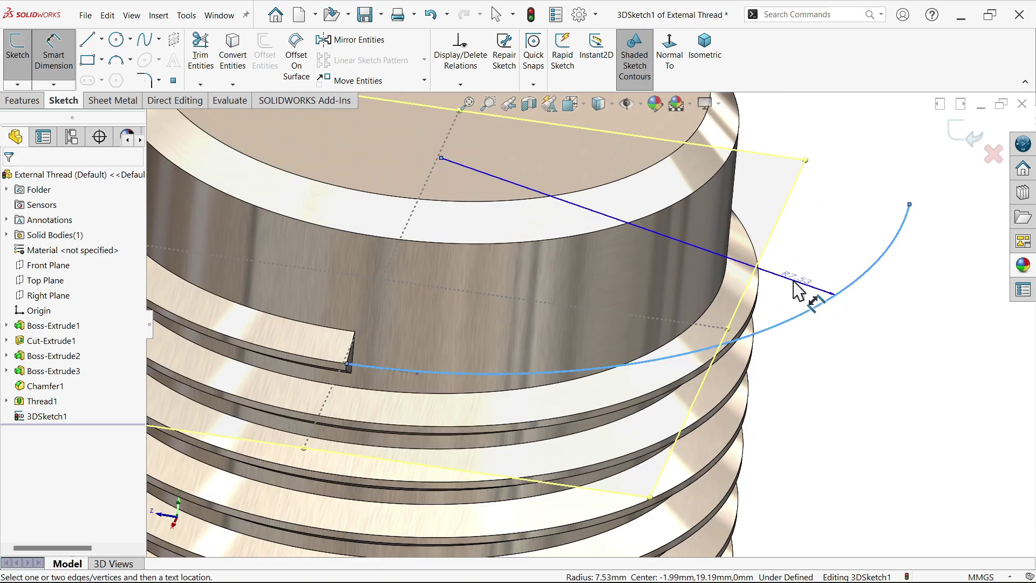
left_click(797, 292)
type("3.5")
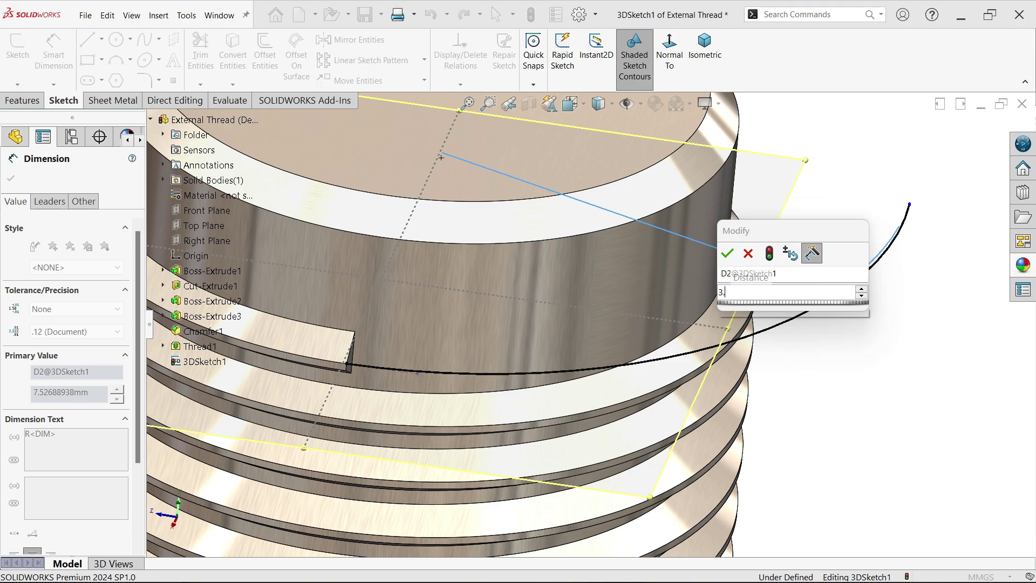
left_click(728, 254)
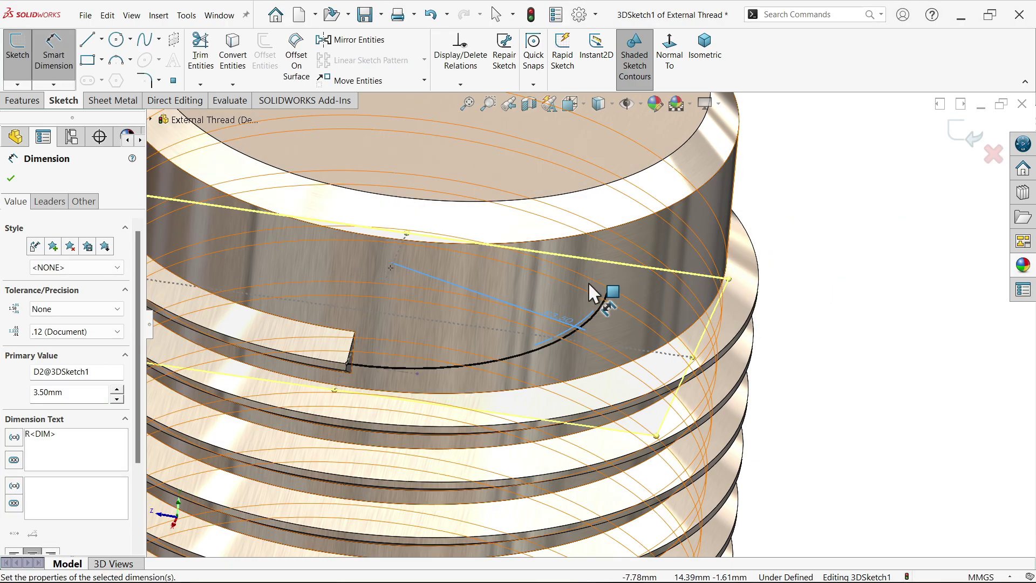
left_click(11, 180)
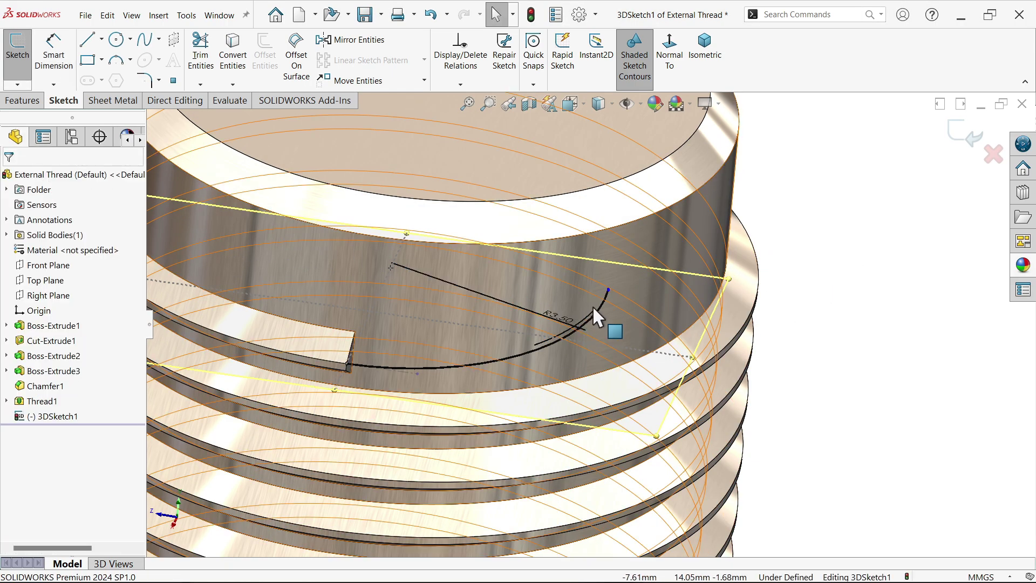
Check the sketch from normal and angled views, then exit the 3D sketch.
key("ctrl+8")
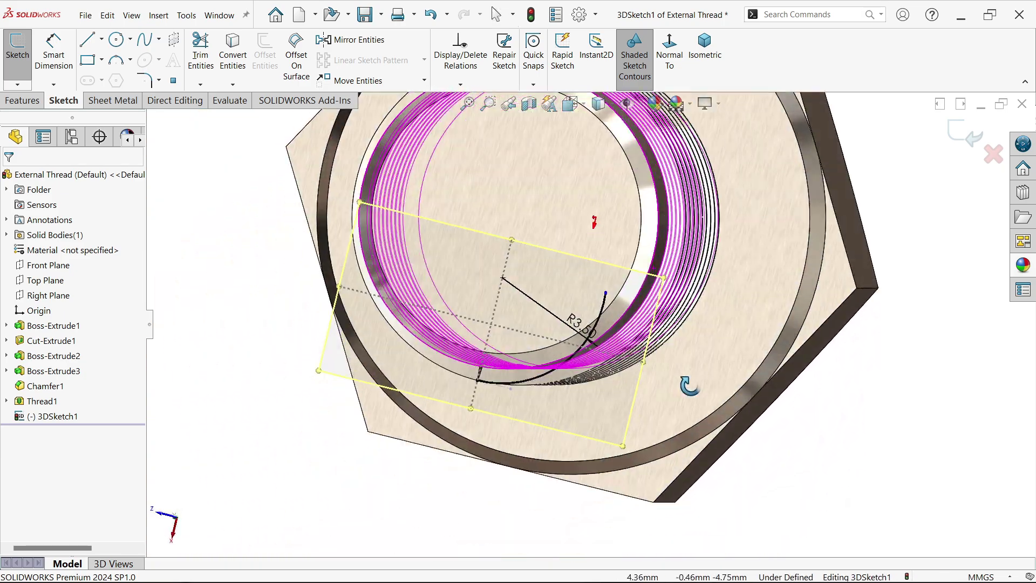
middle_click_drag(690, 307, 620, 251)
scroll(620, 250, "down", 5)
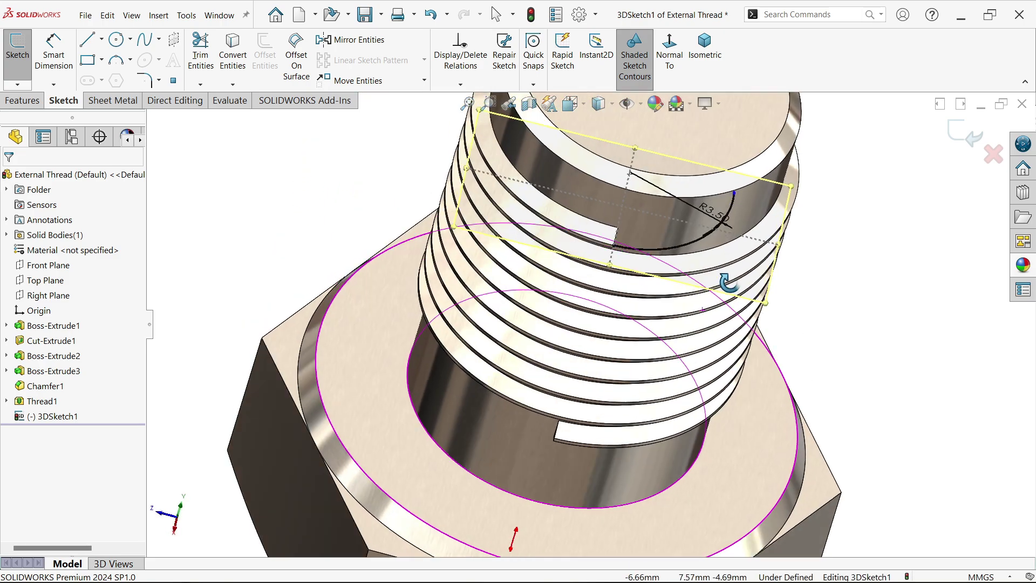
scroll(740, 189, "down", 2)
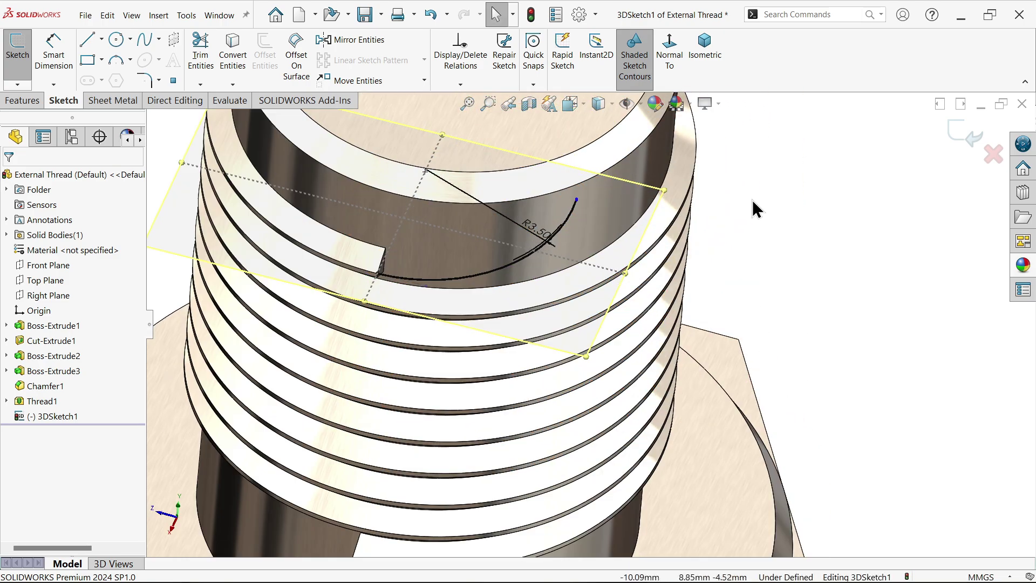
left_click(968, 136)
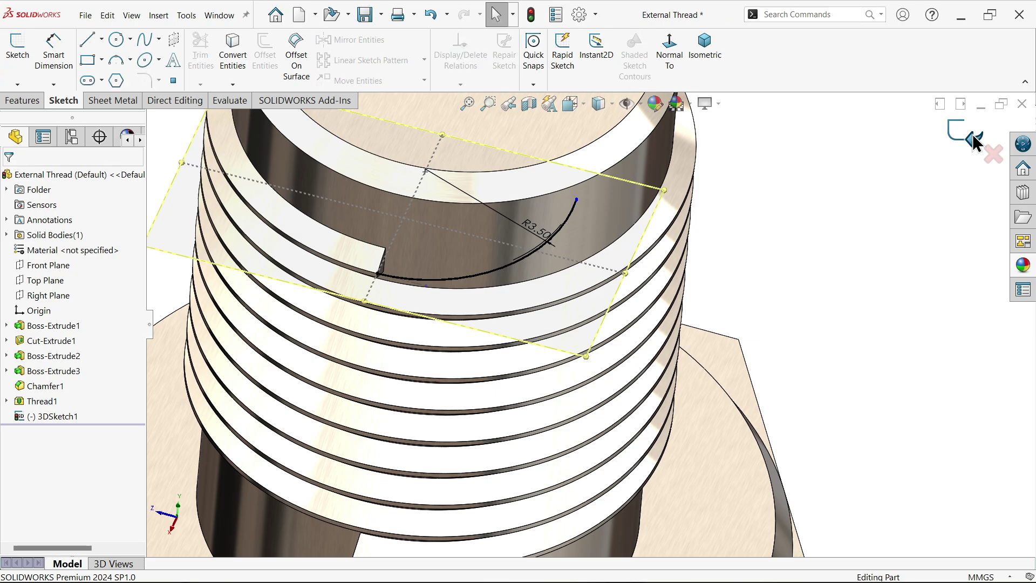
Sweep the thread's end face along 3DSketch1 with Merge tangent faces on, creating Sweep1.
left_click(28, 102)
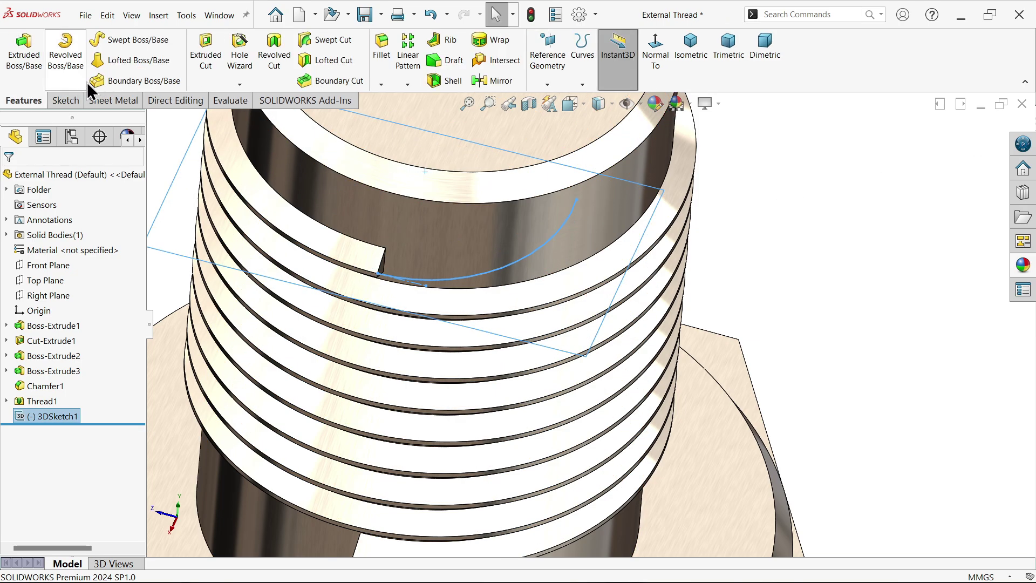
left_click(140, 43)
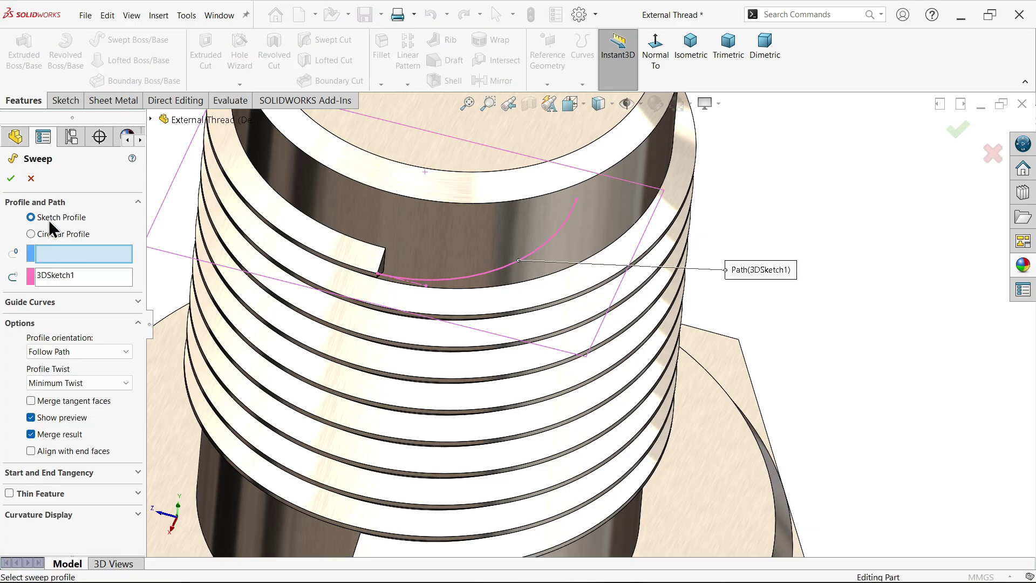
scroll(377, 289, "down", 5)
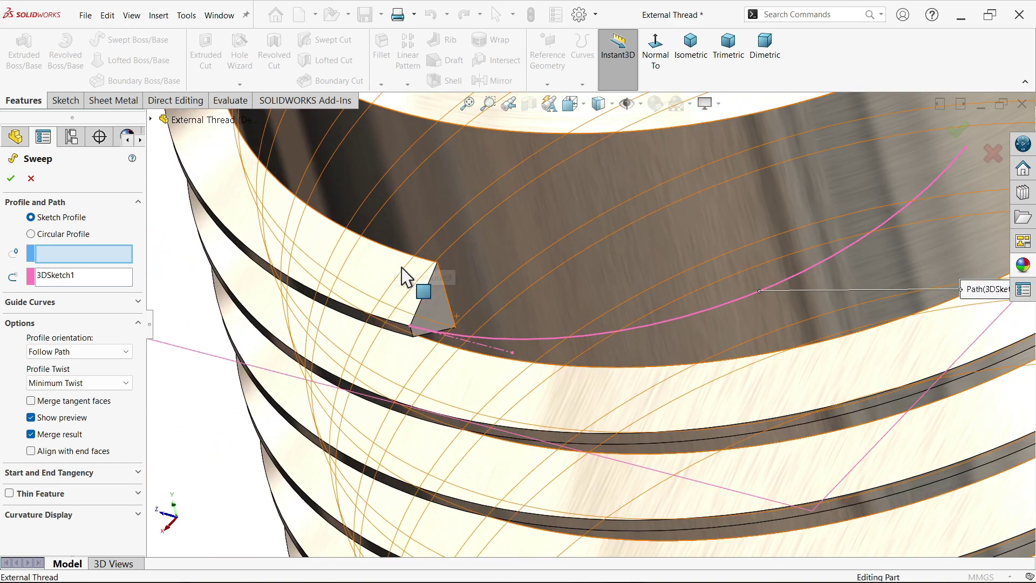
scroll(405, 278, "down", 2)
left_click(462, 333)
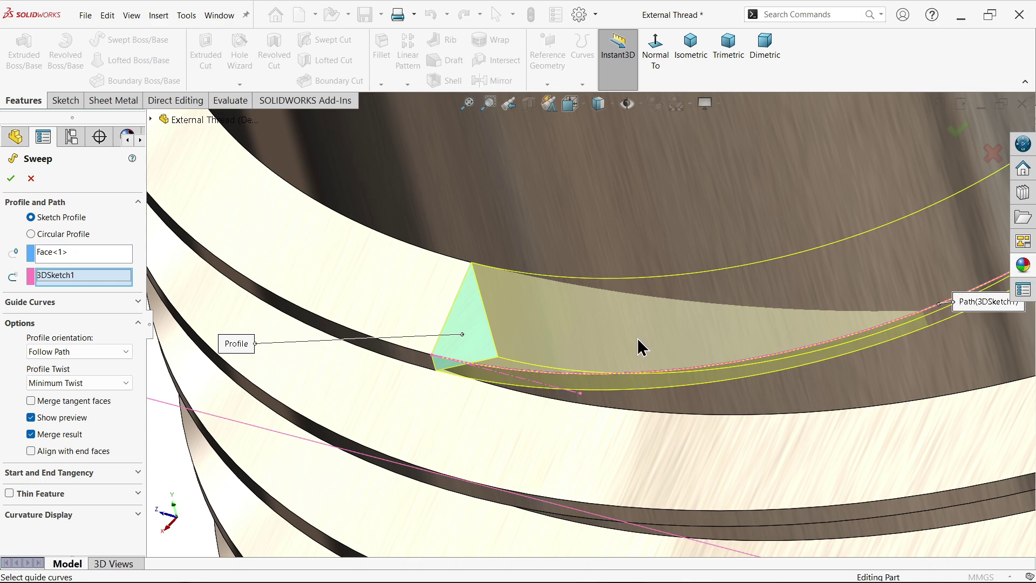
scroll(638, 346, "up", 3)
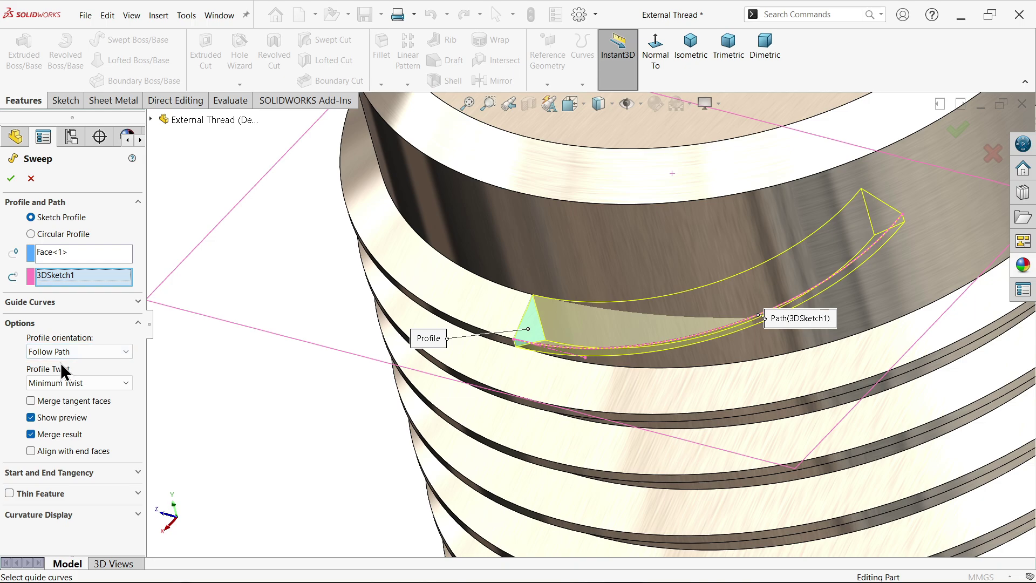
left_click(31, 400)
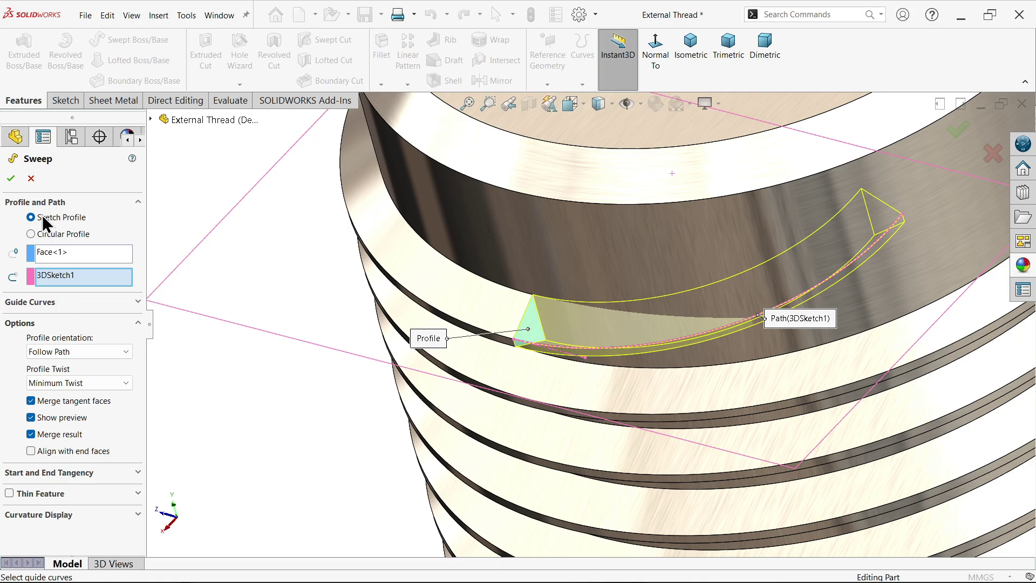
left_click(11, 179)
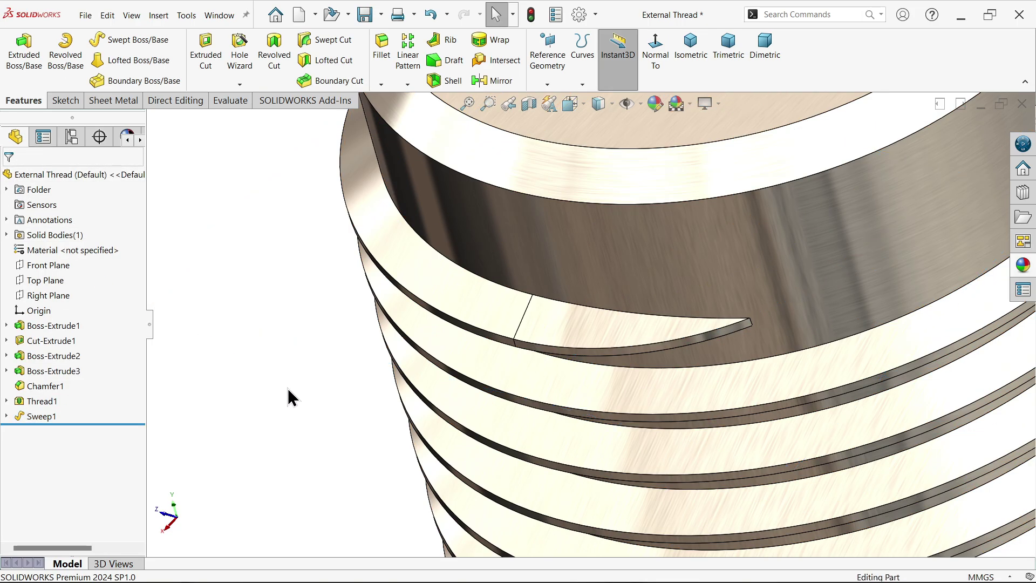
Orbit and zoom around the bolt to inspect the tapered thread runout.
middle_click_drag(430, 368, 727, 340)
scroll(729, 347, "up", 5)
middle_click_drag(712, 377, 661, 416)
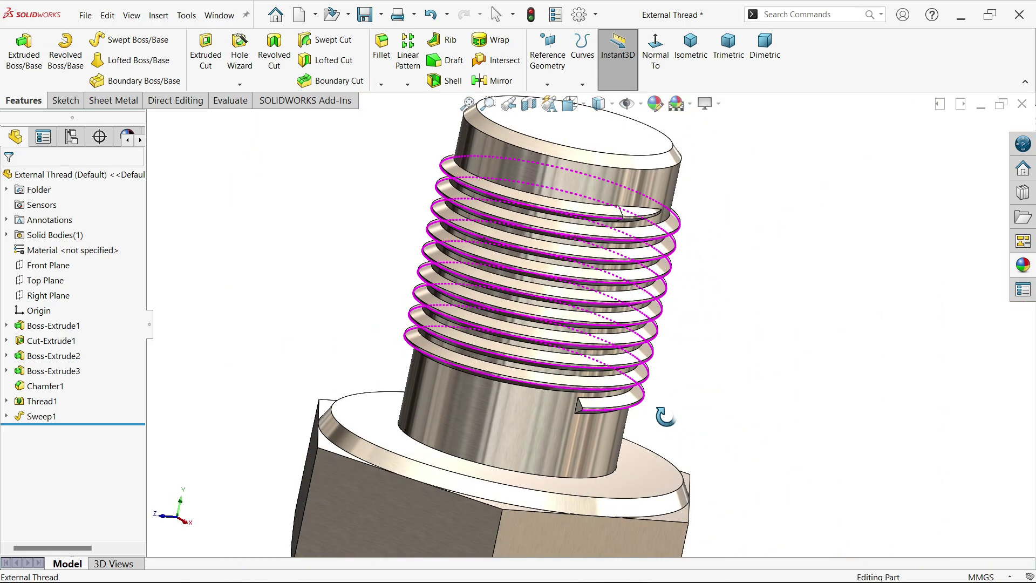
scroll(626, 415, "down", 6)
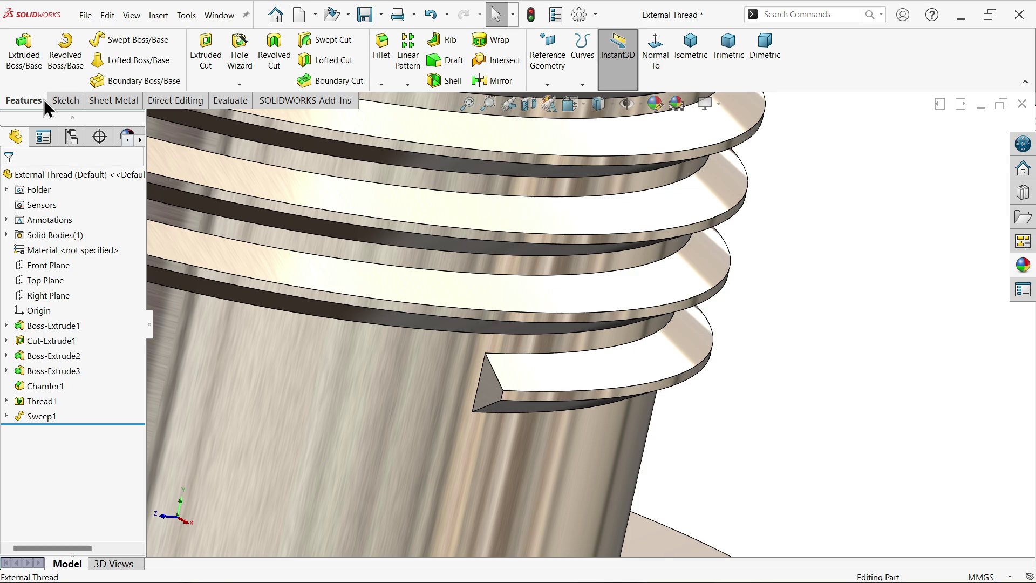
left_click(63, 100)
Start a new 3D sketch and draw a construction centerline from the thread's end corner.
left_click(21, 83)
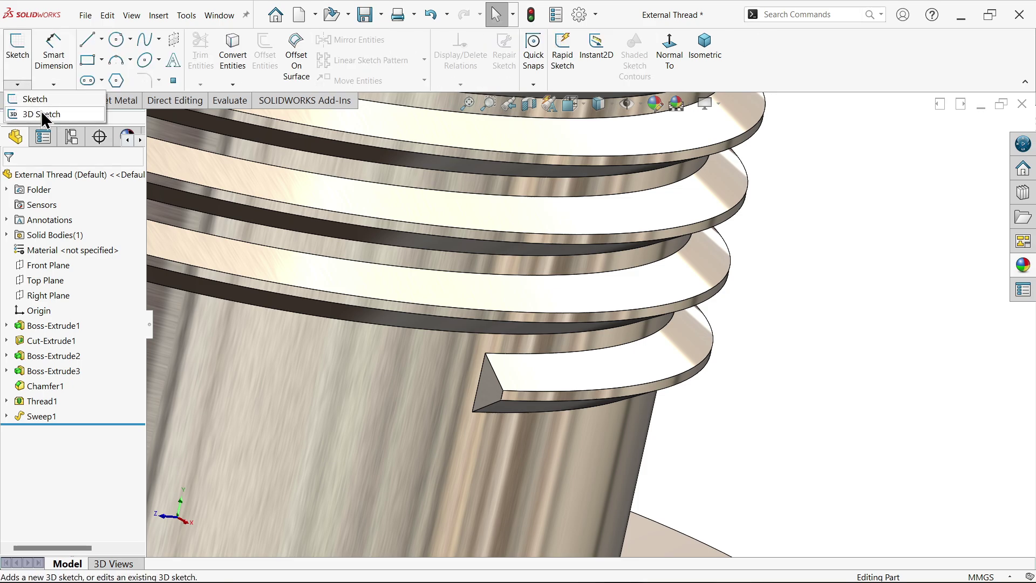
left_click(41, 111)
left_click(102, 40)
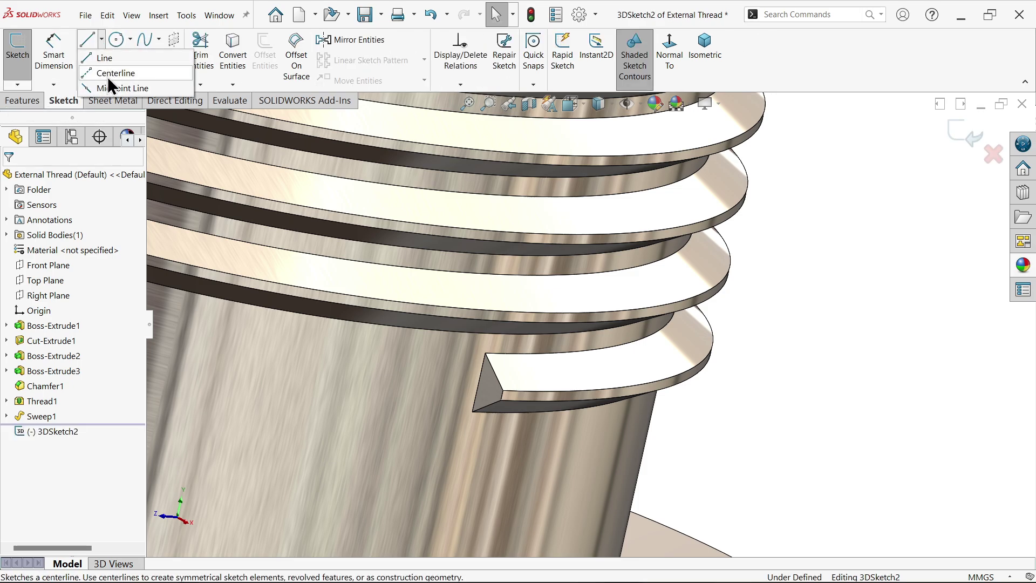
left_click(108, 77)
scroll(324, 350, "down", 3)
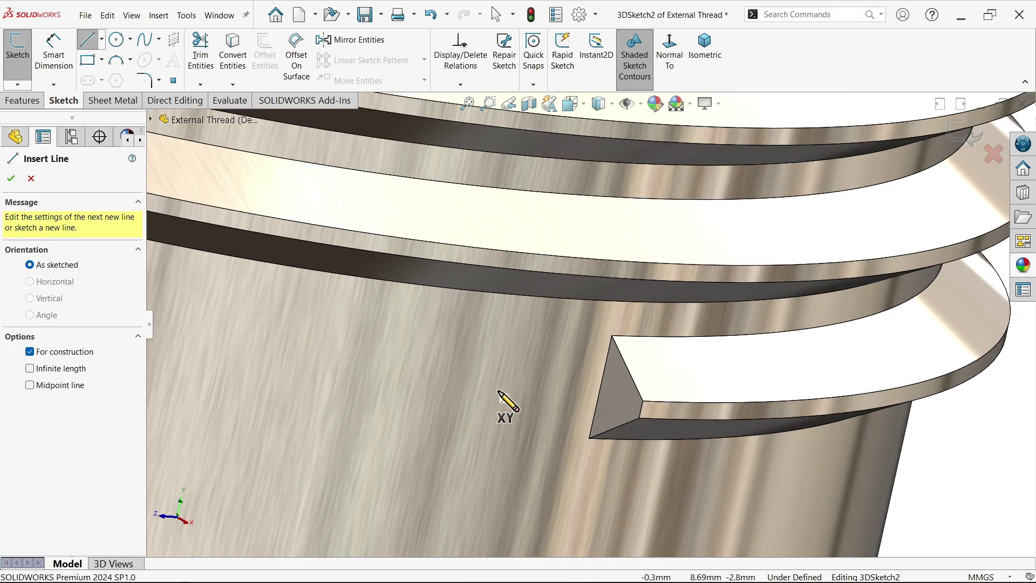
left_click(642, 400)
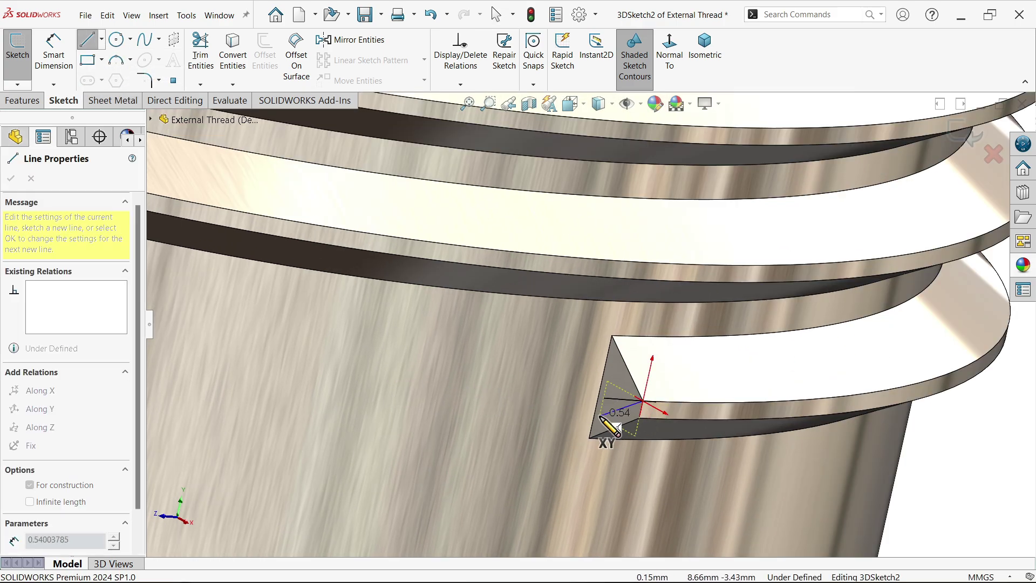
right_click(421, 385)
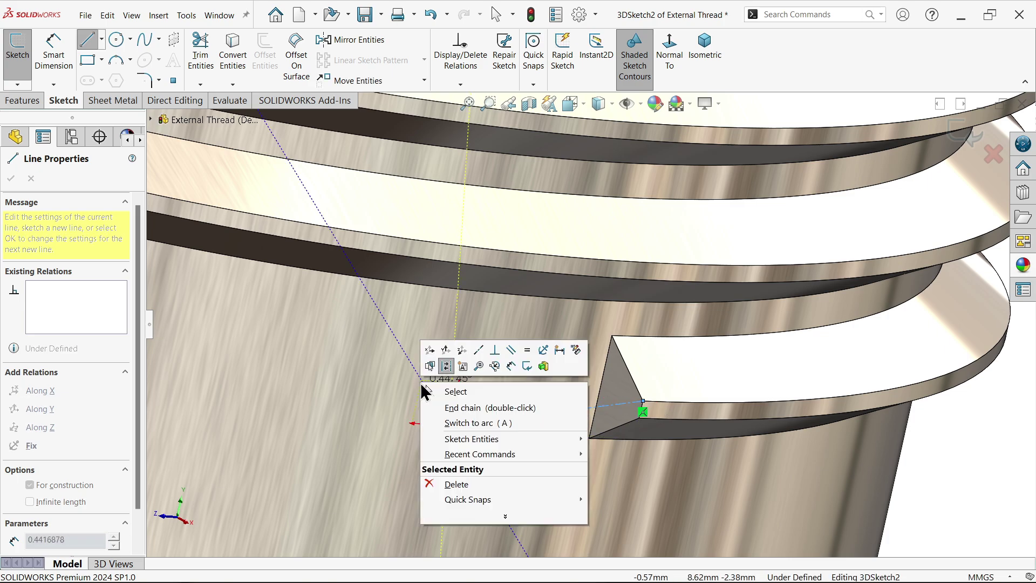
left_click(456, 391)
Make the construction line tangent to the thread's helical end edge.
scroll(669, 415, "down", 2)
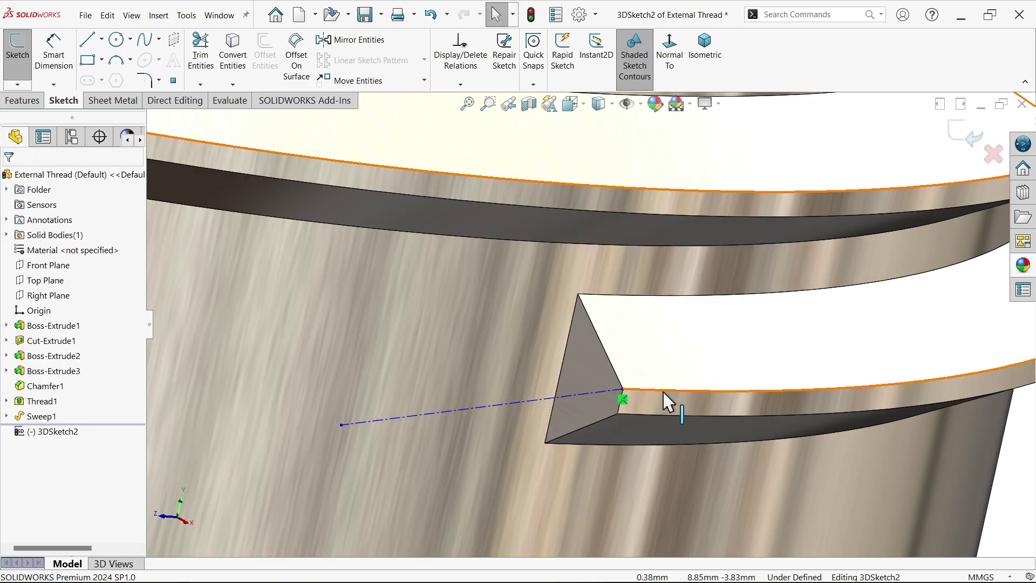
left_click(665, 392)
left_click(563, 397, "ctrl")
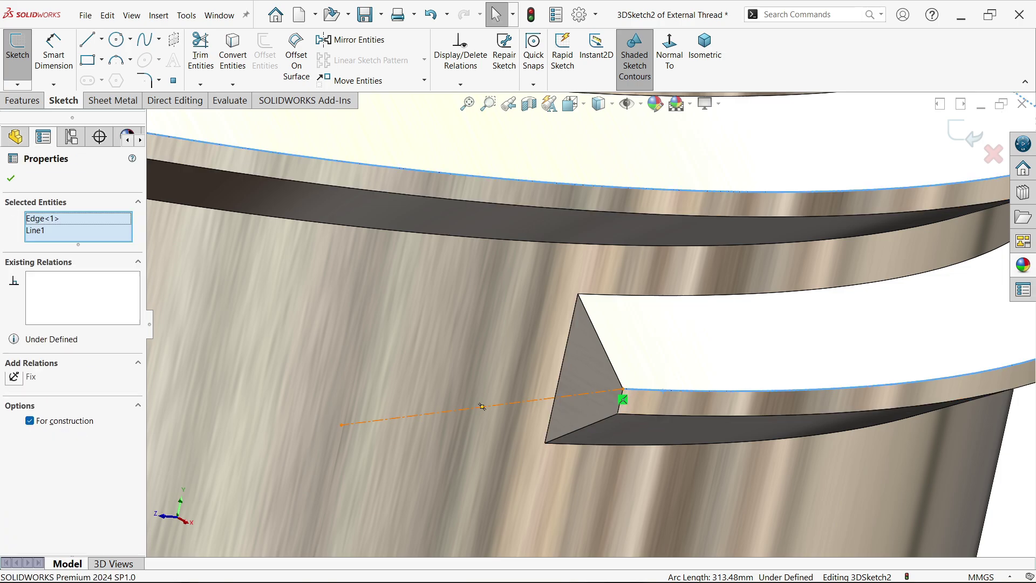
left_click(595, 351)
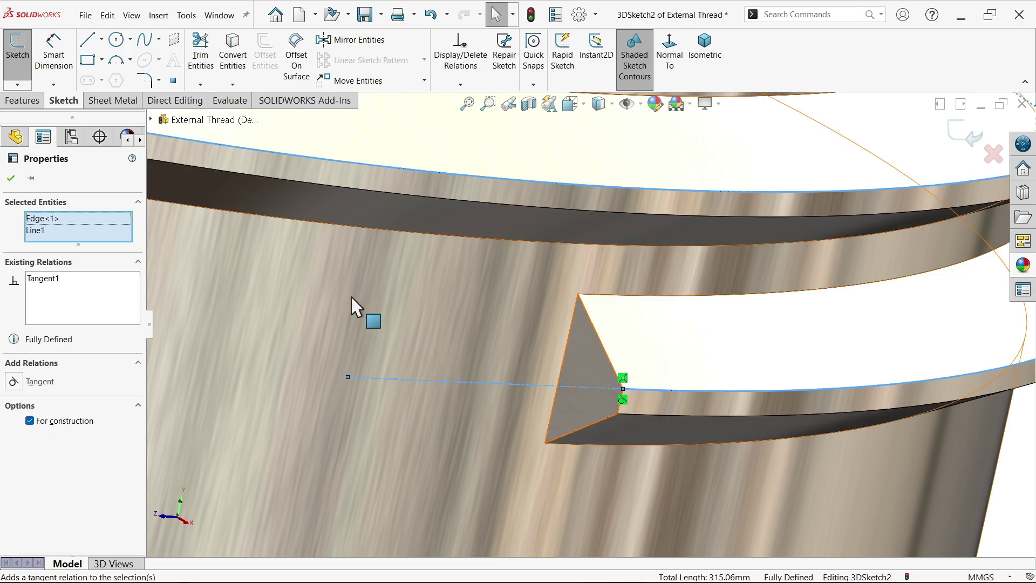
key("Escape")
Add a 3D sketch plane referenced to the Right Plane and the construction line (Line1).
key("z")
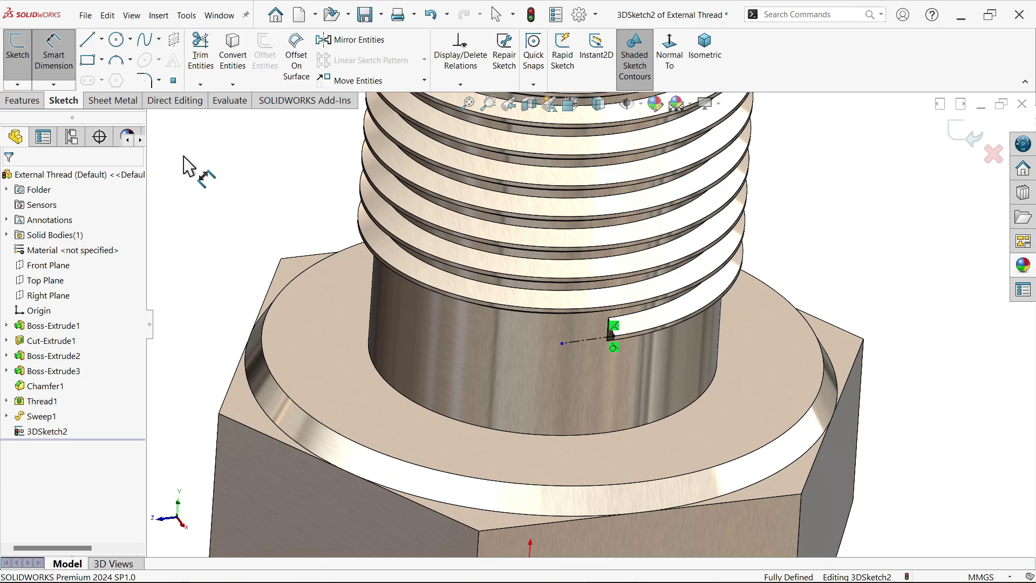
left_click(173, 48)
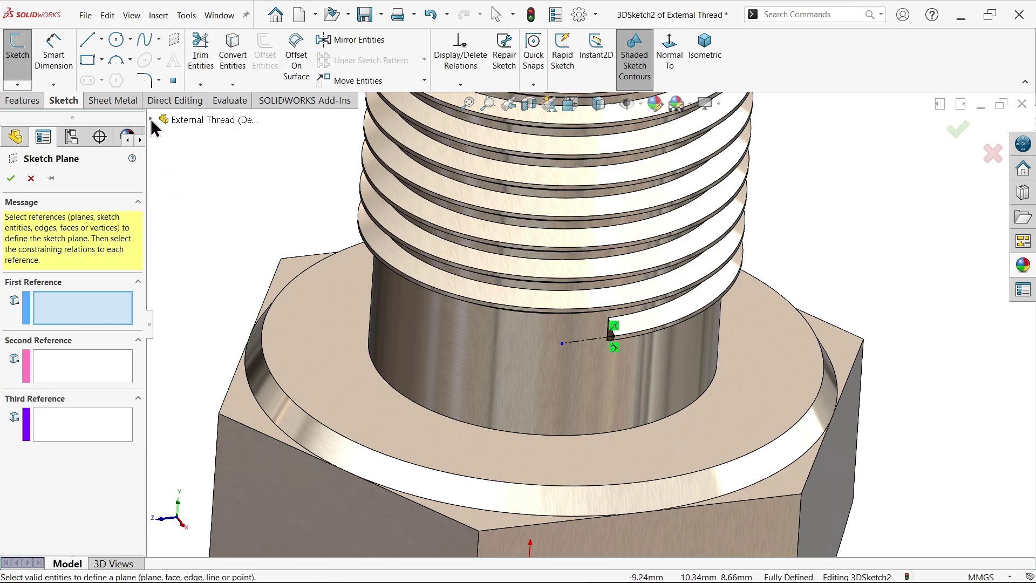
left_click(151, 120)
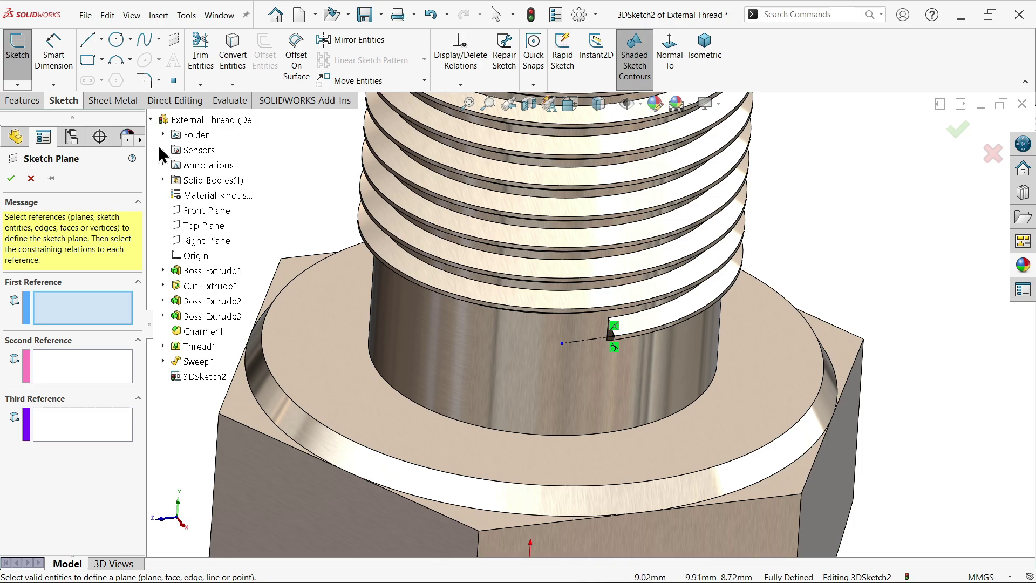
left_click(180, 242)
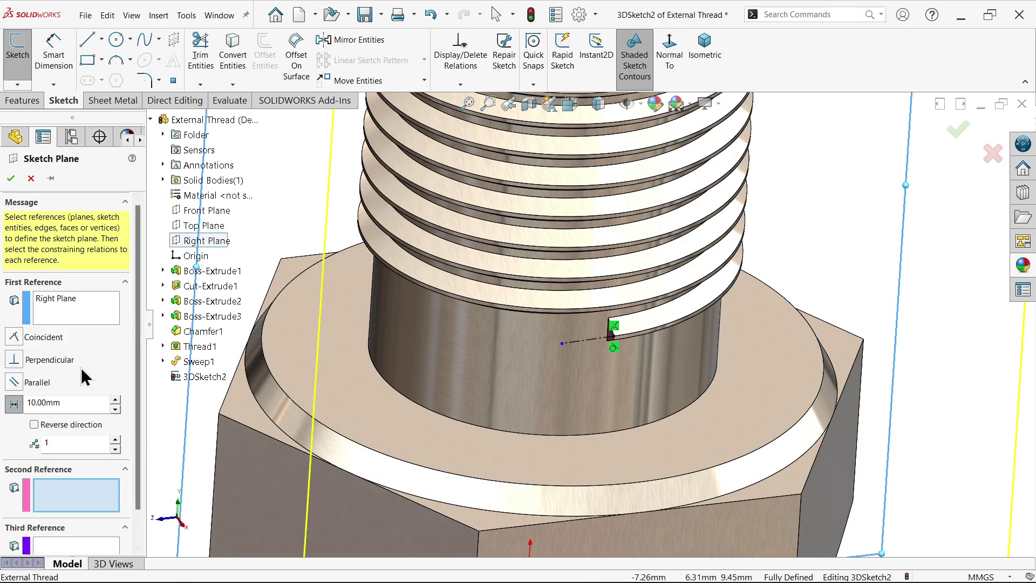
left_click(596, 338)
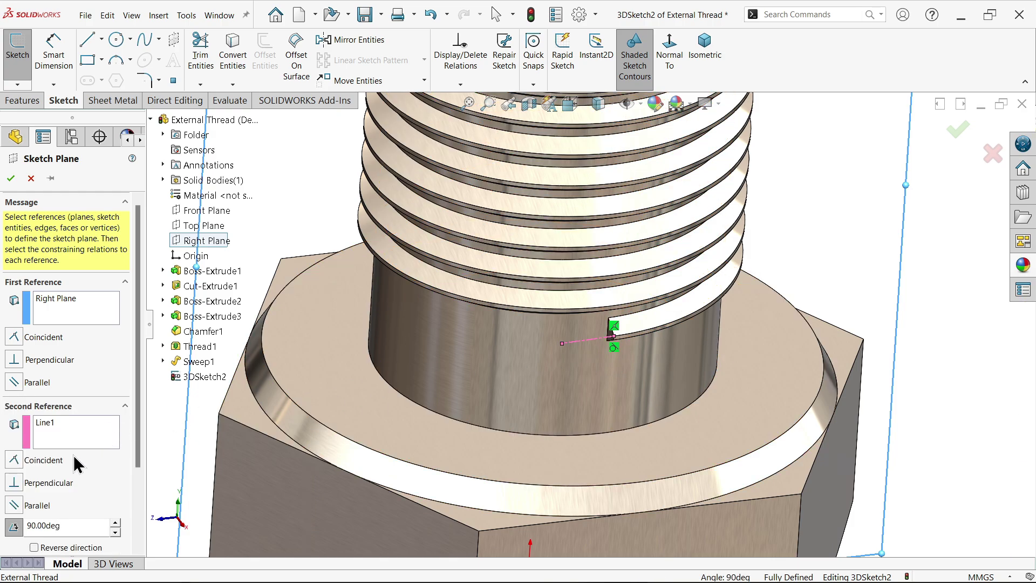
left_click(11, 178)
scroll(619, 332, "up", 10)
mouse_move(661, 324)
middle_mouse_down()
mouse_move(668, 236)
mouse_move(677, 249)
mouse_move(672, 342)
middle_mouse_up()
scroll(582, 309, "down", 5)
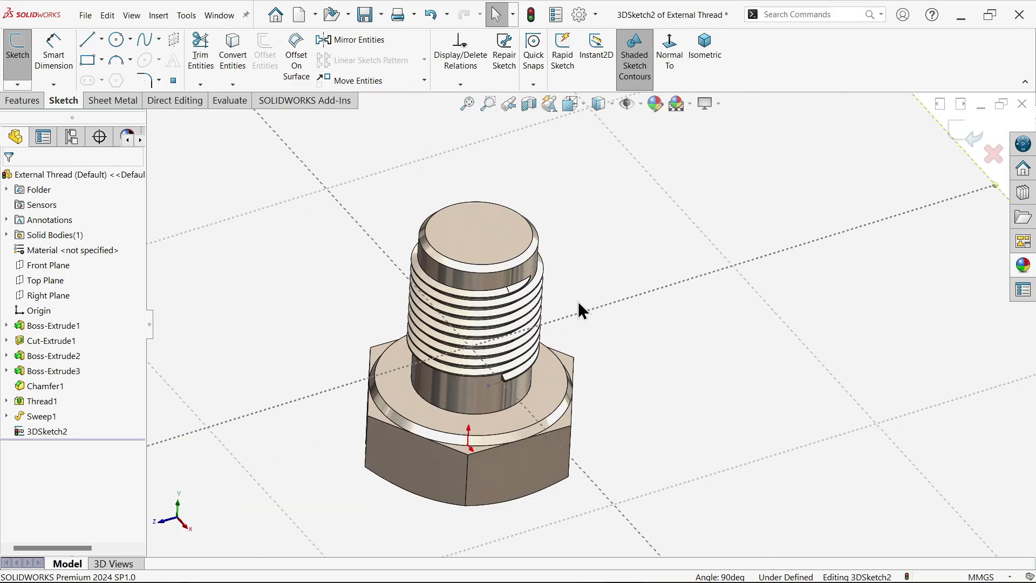
Draw a 3-point arc on the new plane starting at the thread end.
left_click(116, 65)
scroll(469, 351, "down", 8)
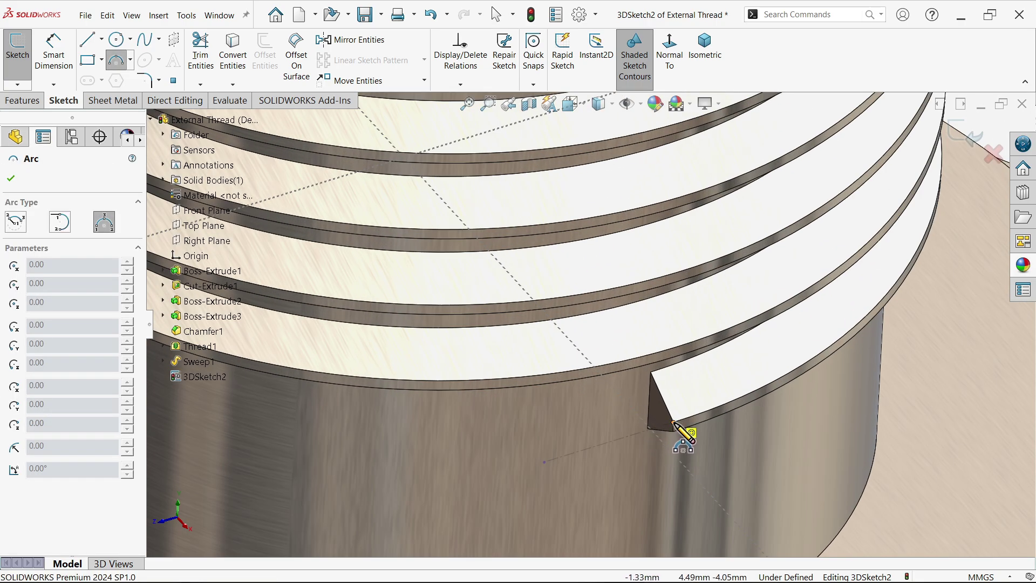
left_click(673, 424)
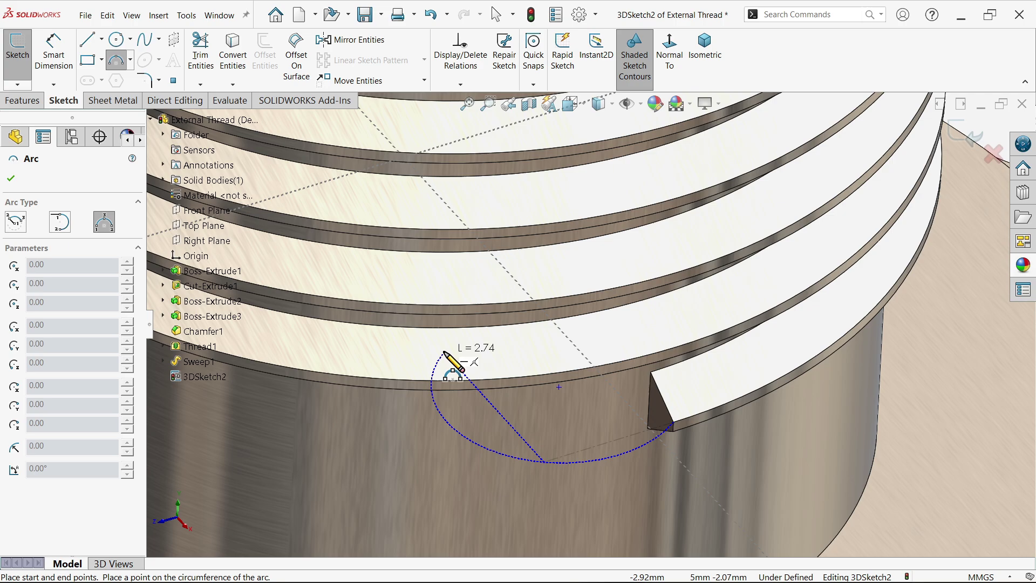
left_click(377, 340)
left_click(488, 424)
right_click(529, 420)
left_click(550, 419)
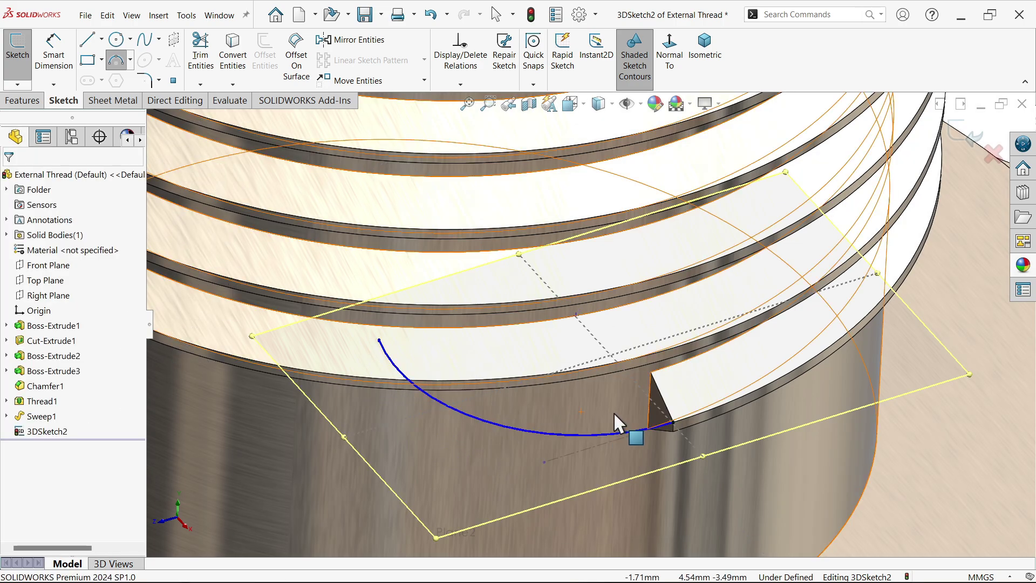
Make the arc tangent to the construction line.
scroll(610, 431, "down", 5)
left_click(609, 444)
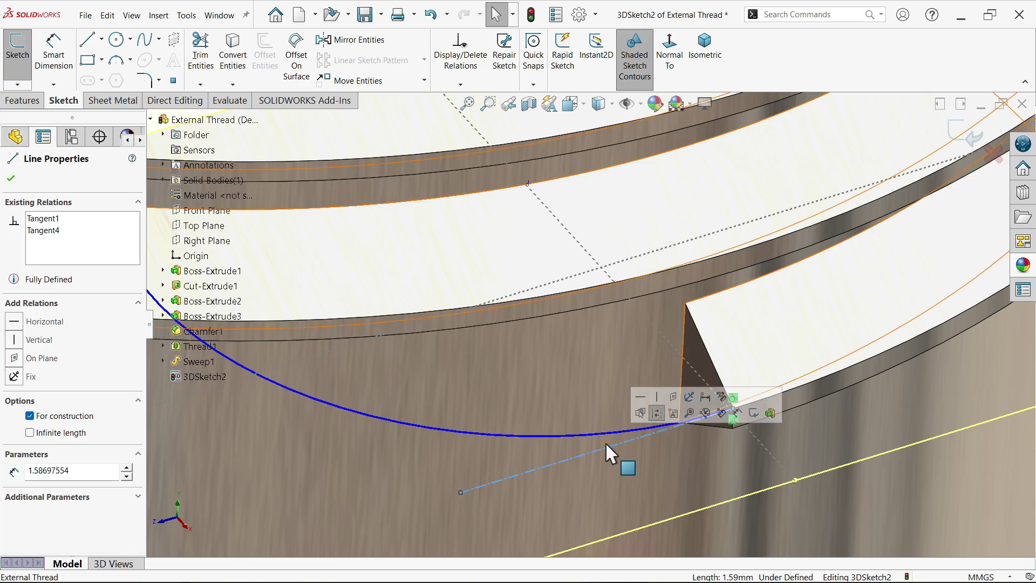
left_click(603, 430, "ctrl")
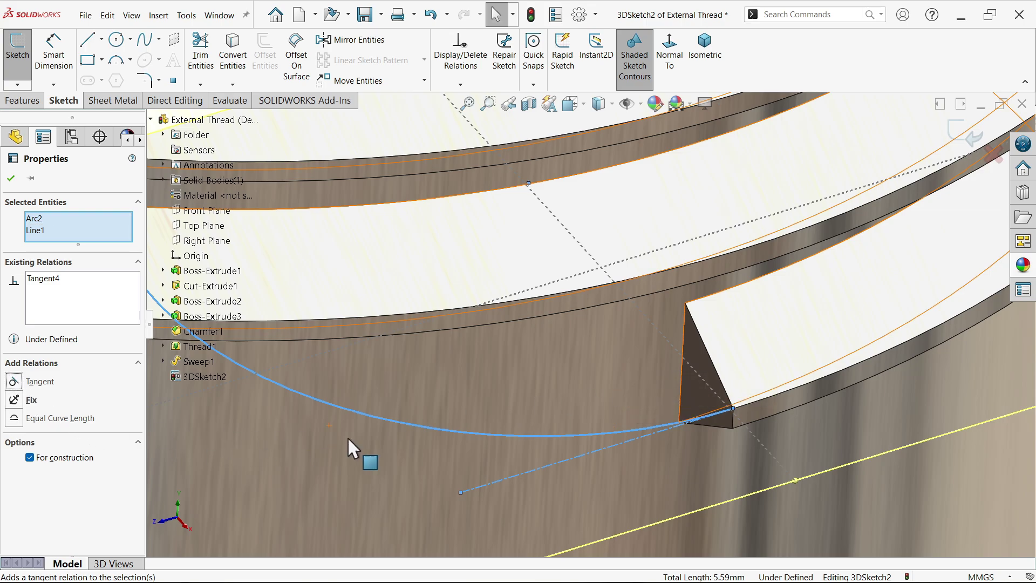
scroll(443, 432, "up", 5)
key("Escape")
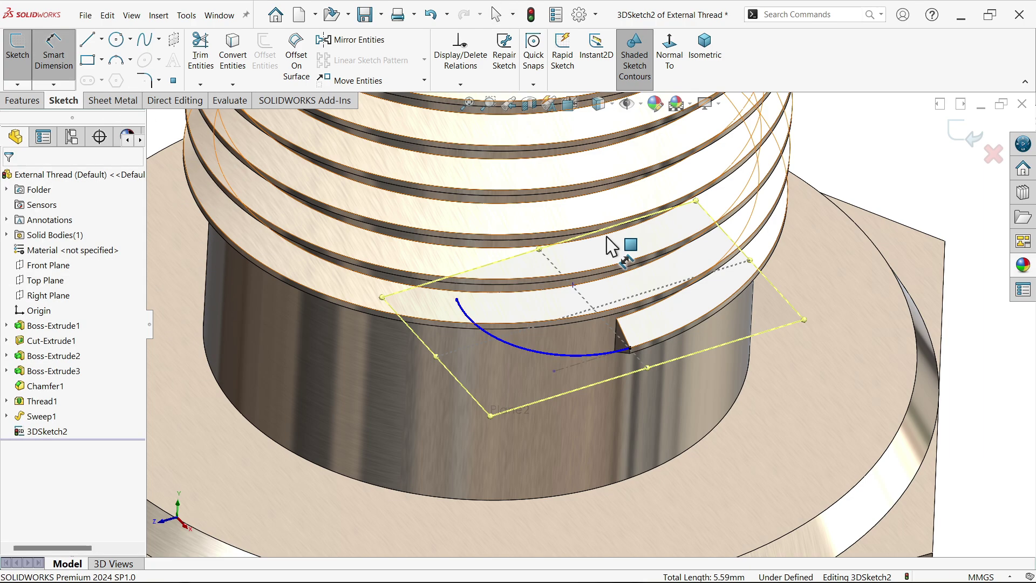
scroll(611, 247, "down", 3)
Dimension the arc radius to 3.5 mm and exit 3DSketch2.
left_click(406, 390)
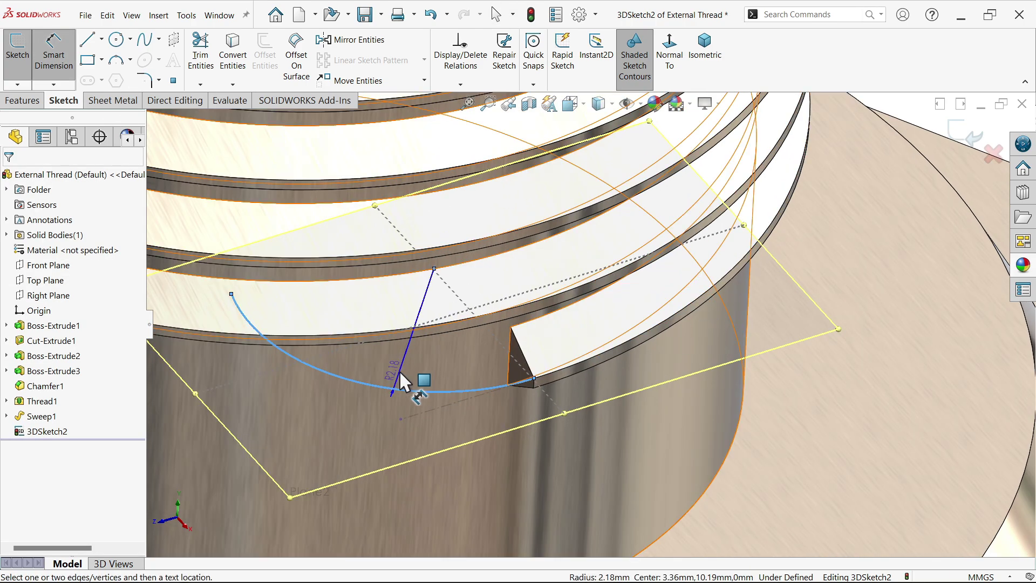
scroll(406, 387, "up", 3)
scroll(363, 381, "up", 2)
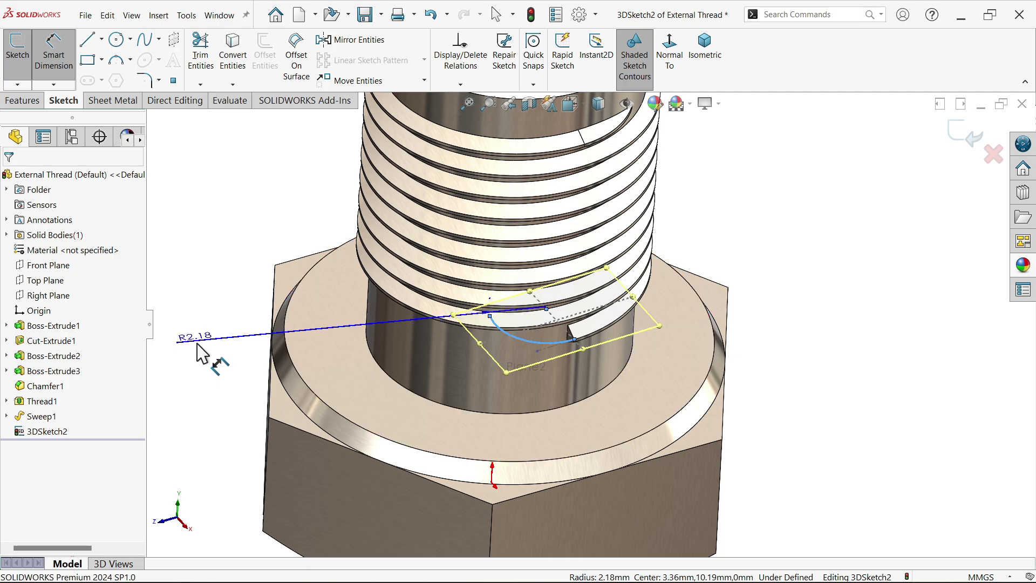
left_click(197, 345)
type("3.5")
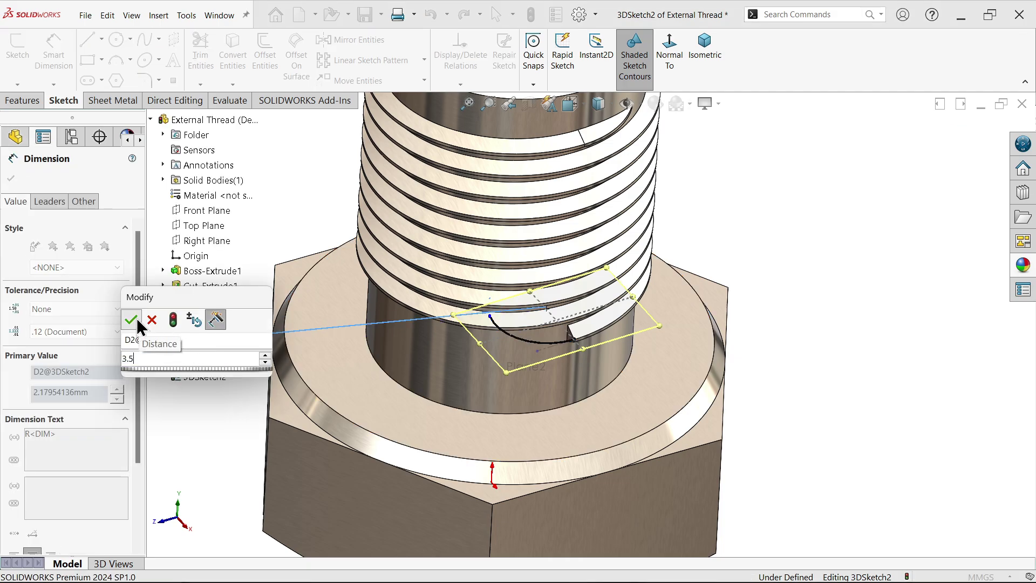
left_click(130, 319)
scroll(548, 332, "down", 2)
scroll(548, 332, "up", 4)
middle_click_drag(593, 302, 584, 259)
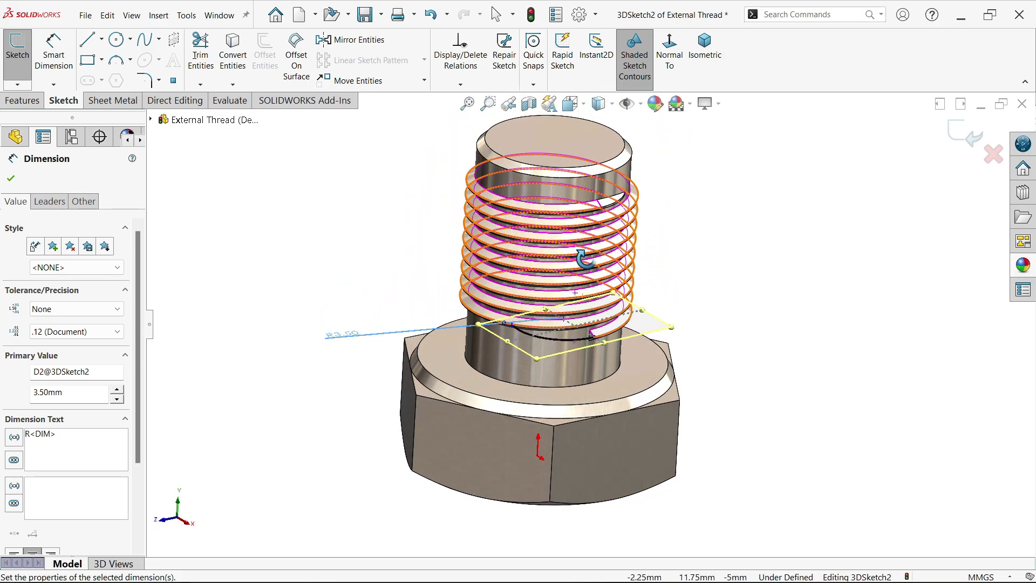
scroll(594, 327, "down", 5)
left_click(960, 130)
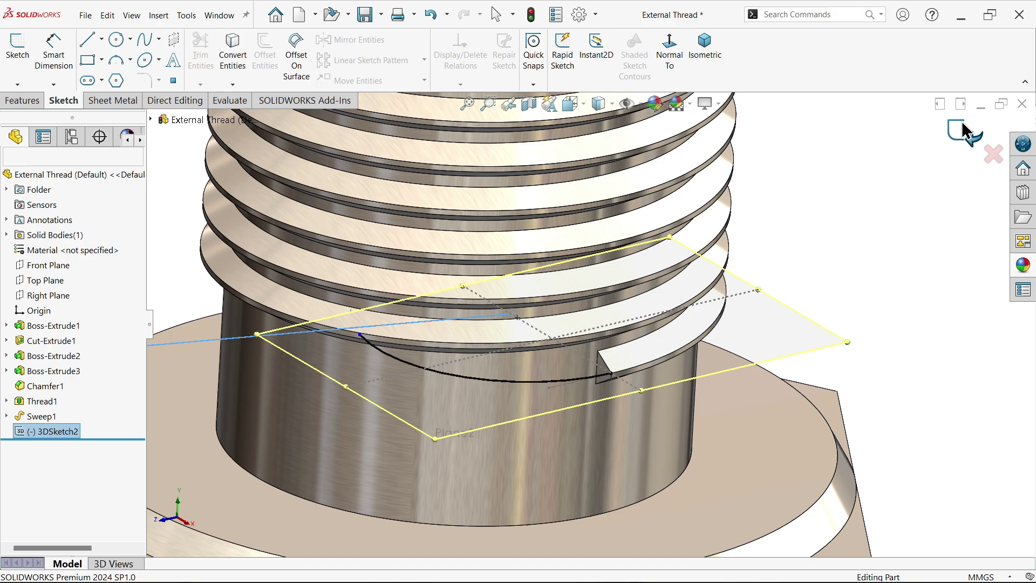
Sweep the thread's triangular end face along the 3DSketch2 arc to create Sweep2.
left_click(31, 101)
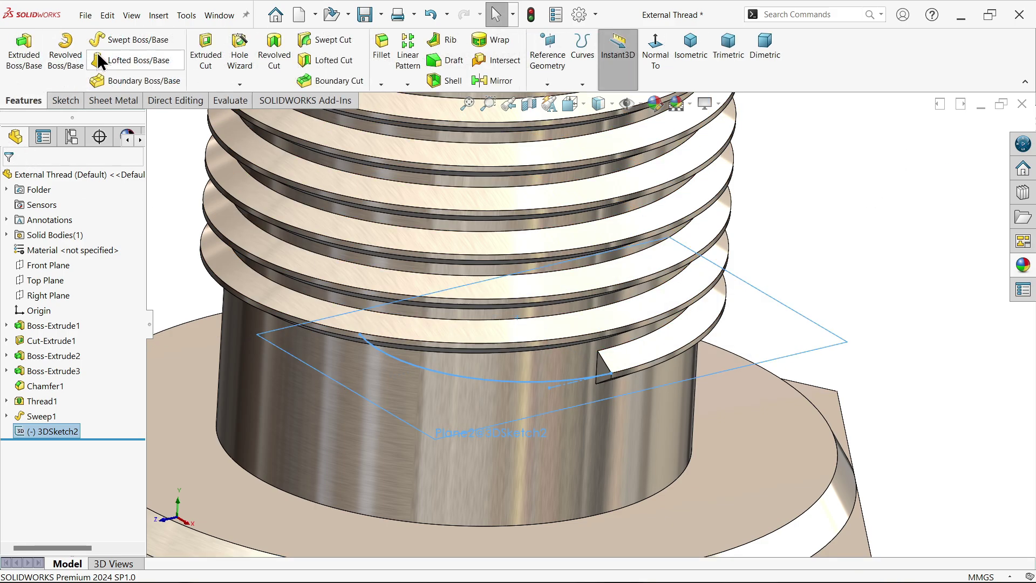
left_click(112, 43)
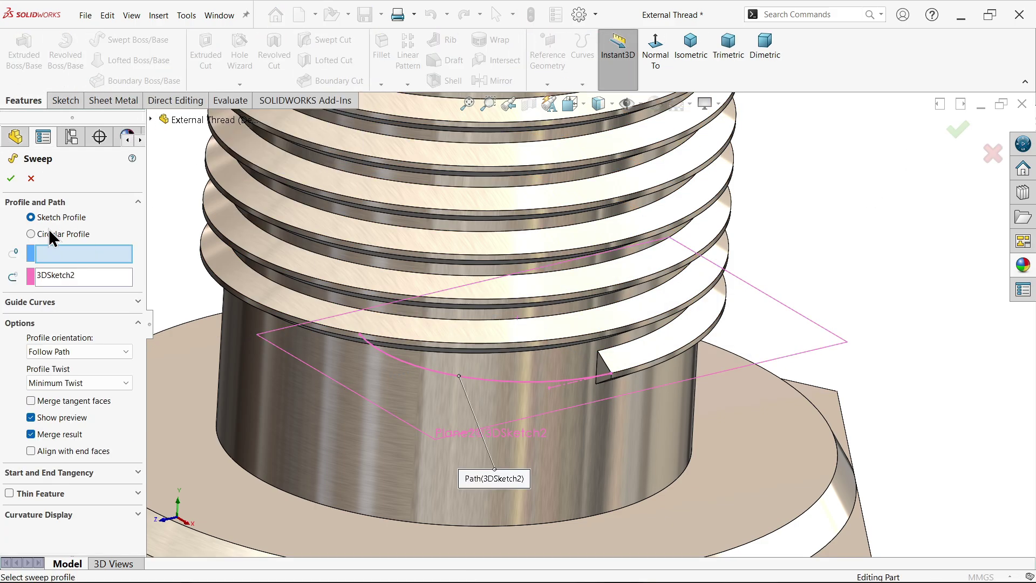
scroll(492, 393, "down", 3)
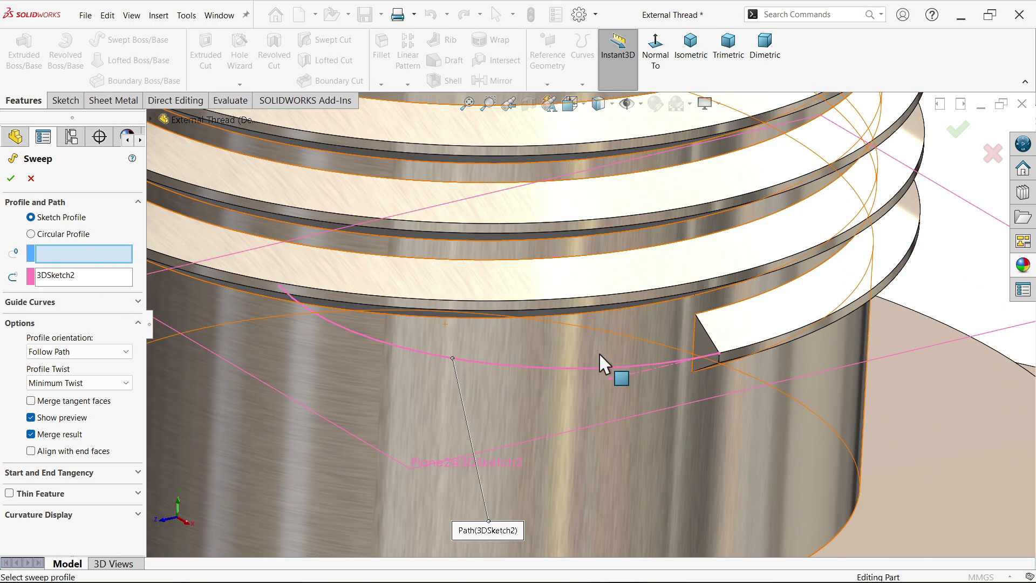
scroll(594, 359, "down", 2)
left_click(60, 282)
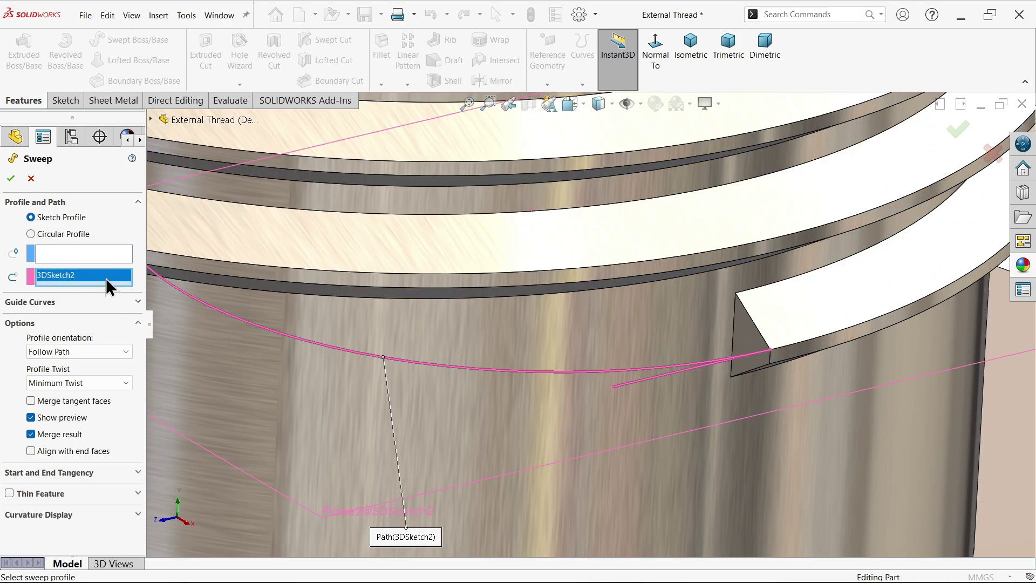
left_click(70, 255)
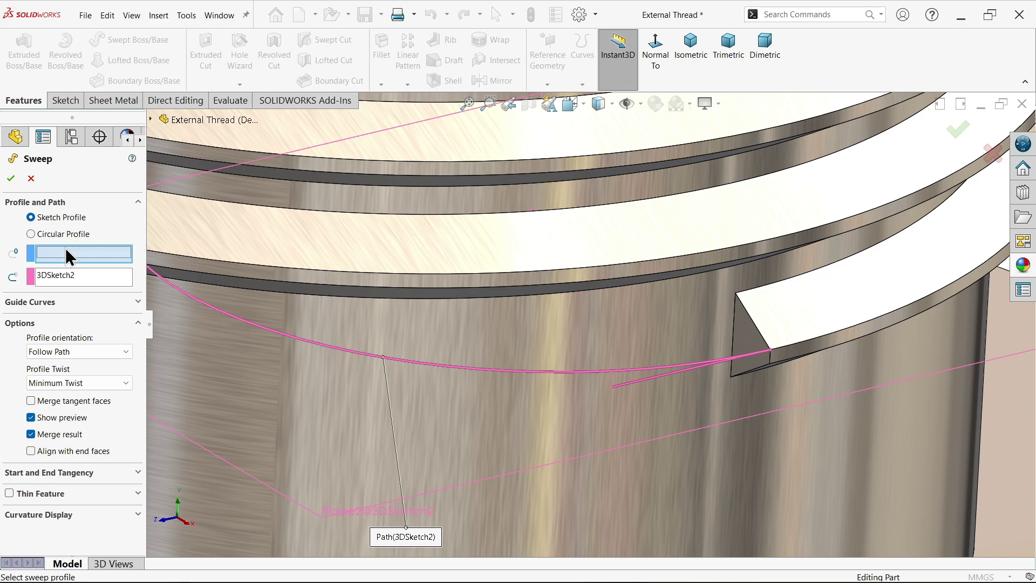
left_click(755, 336)
scroll(576, 358, "up", 3)
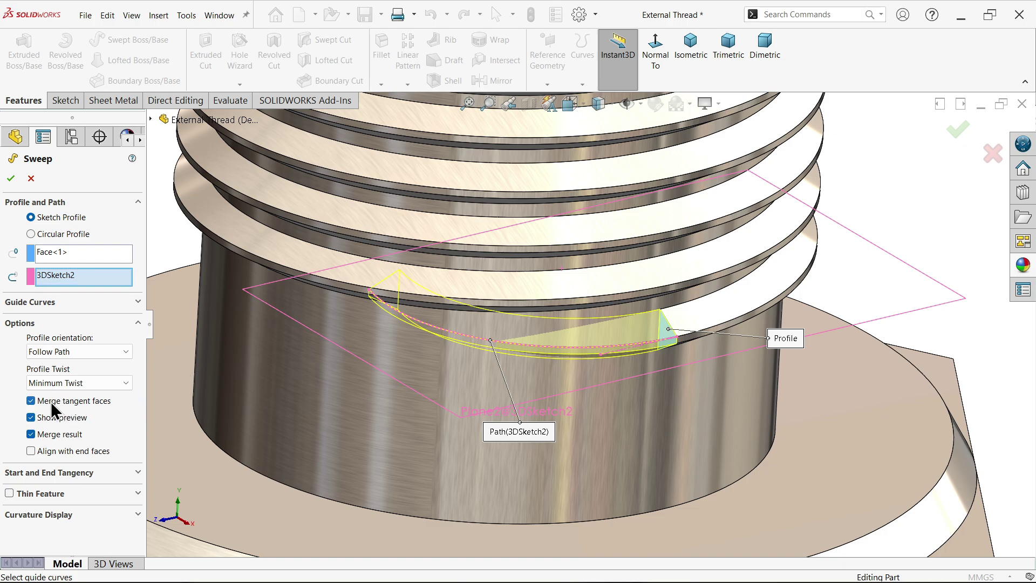
scroll(631, 340, "down", 3)
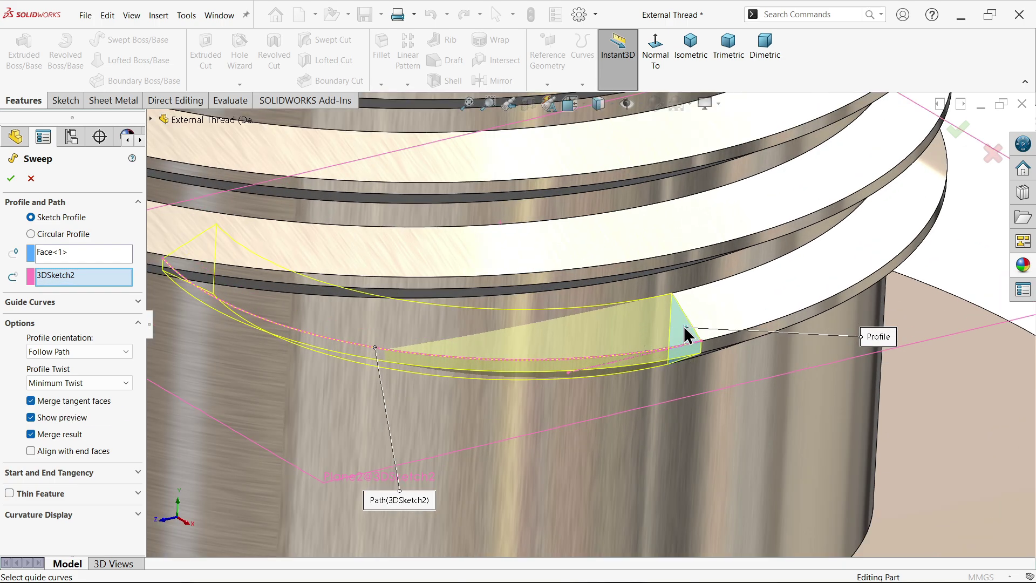
left_click(13, 181)
Orbit to inspect the new thread runout, then show the bolt in Dimetric view.
scroll(645, 351, "up", 3)
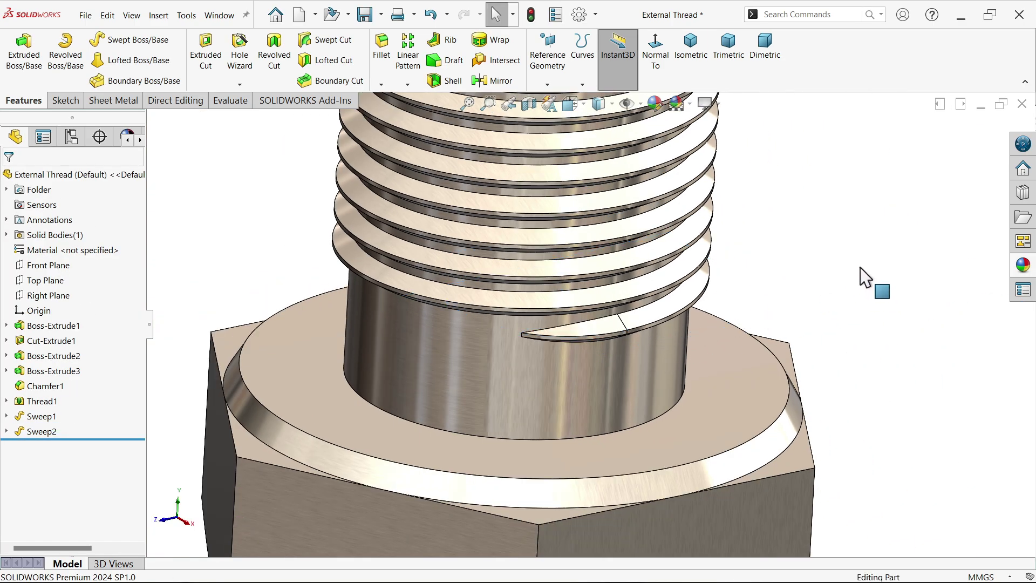
scroll(672, 325, "down", 3)
mouse_move(673, 324)
middle_mouse_down()
mouse_move(637, 221)
mouse_move(668, 330)
mouse_move(655, 242)
mouse_move(670, 335)
middle_mouse_up()
scroll(620, 351, "up", 5)
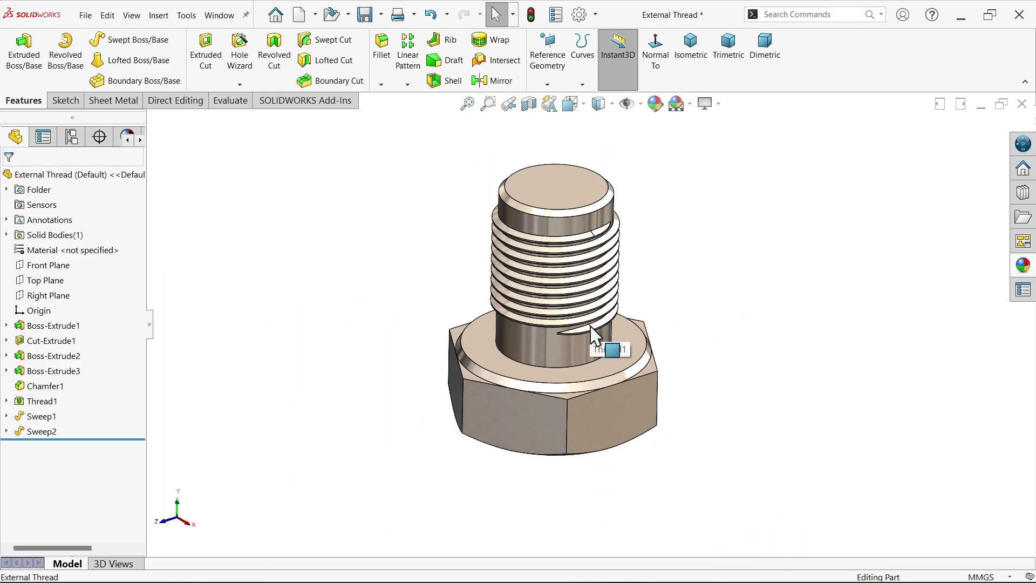
middle_click_drag(591, 334, 576, 318)
left_click(769, 71)
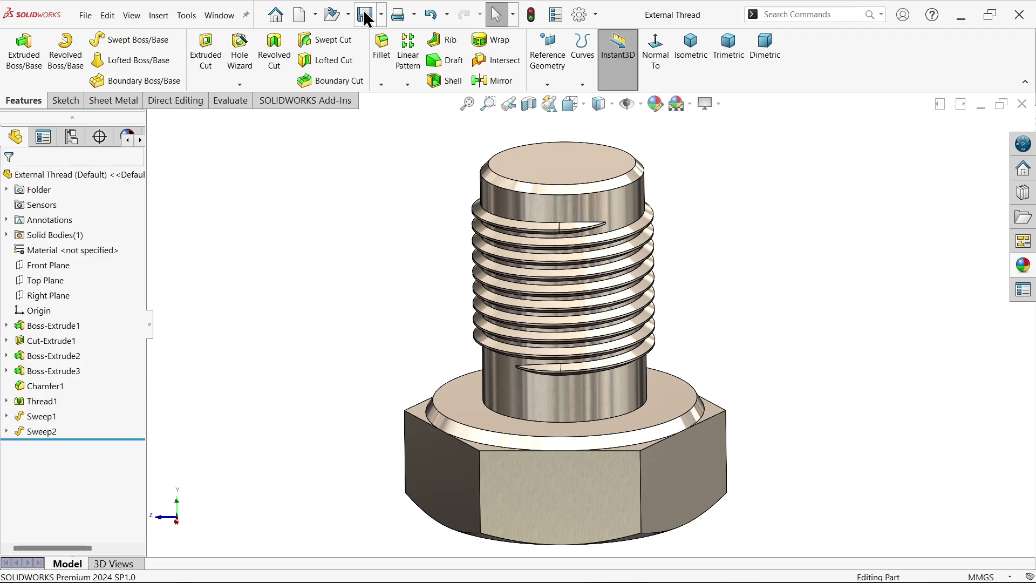
scroll(588, 345, "down", 2)
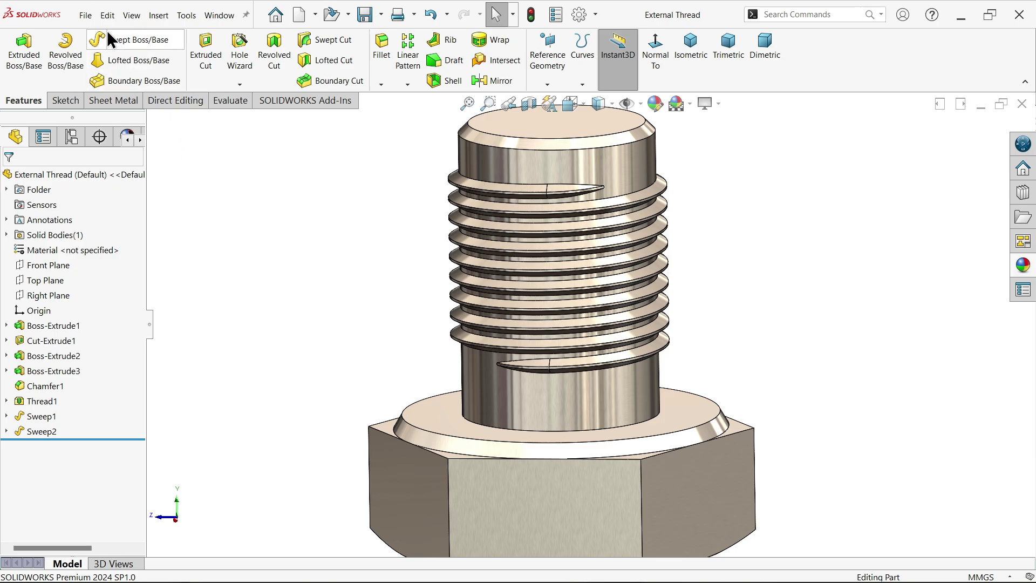
Open the Internal Thread part from the Desktop.
left_click(87, 17)
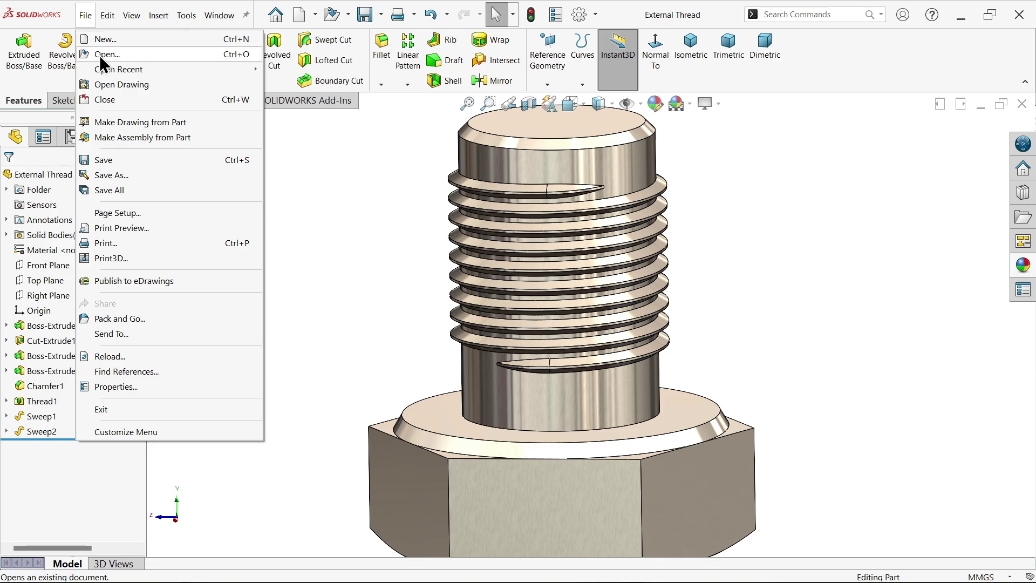
left_click(99, 55)
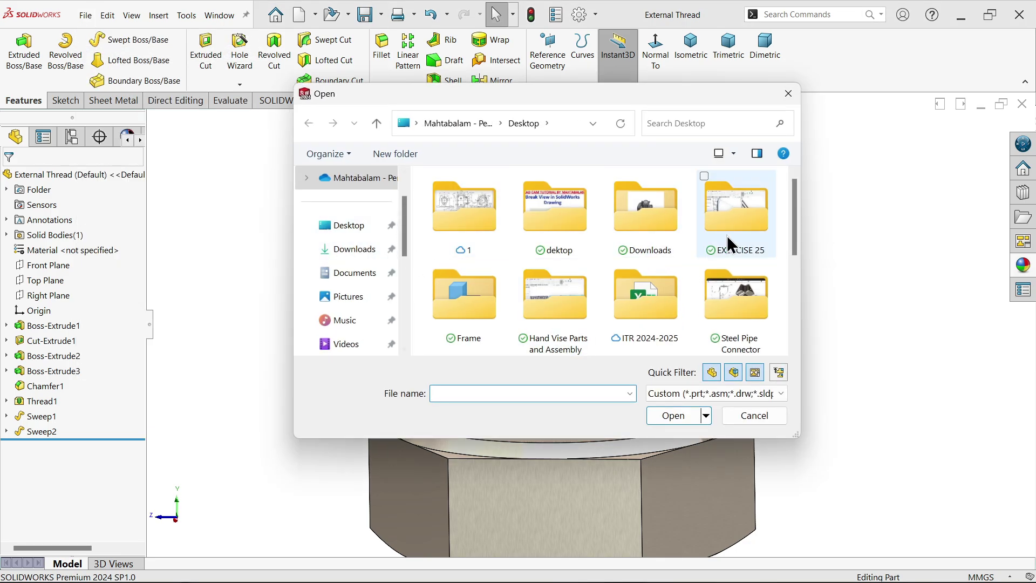
left_click_drag(798, 227, 789, 321)
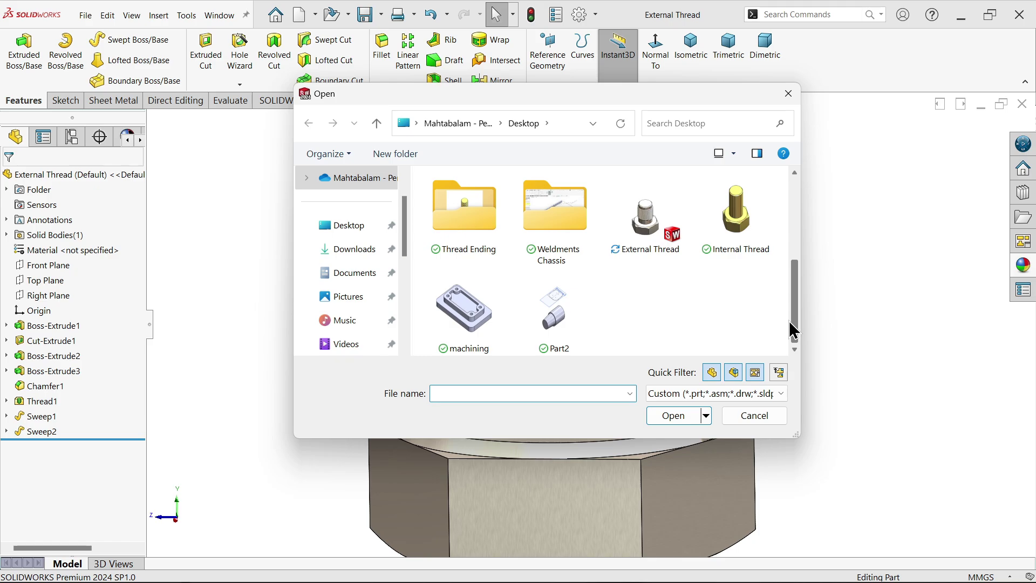
left_click(742, 201)
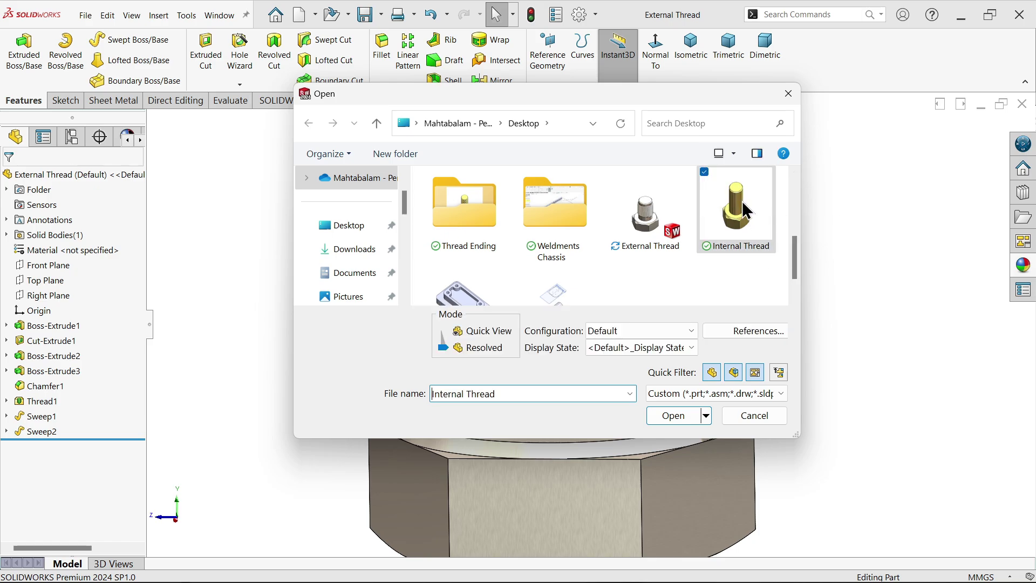
left_click(663, 421)
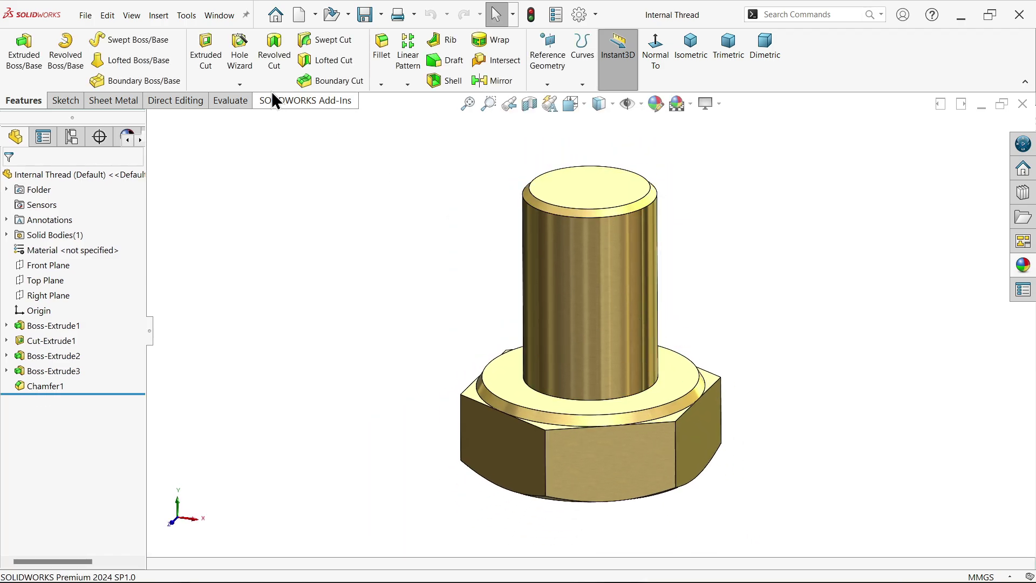
Start a thread at the shank's bottom edge, offset 3 mm, ending at the top face.
left_click(240, 85)
left_click(253, 127)
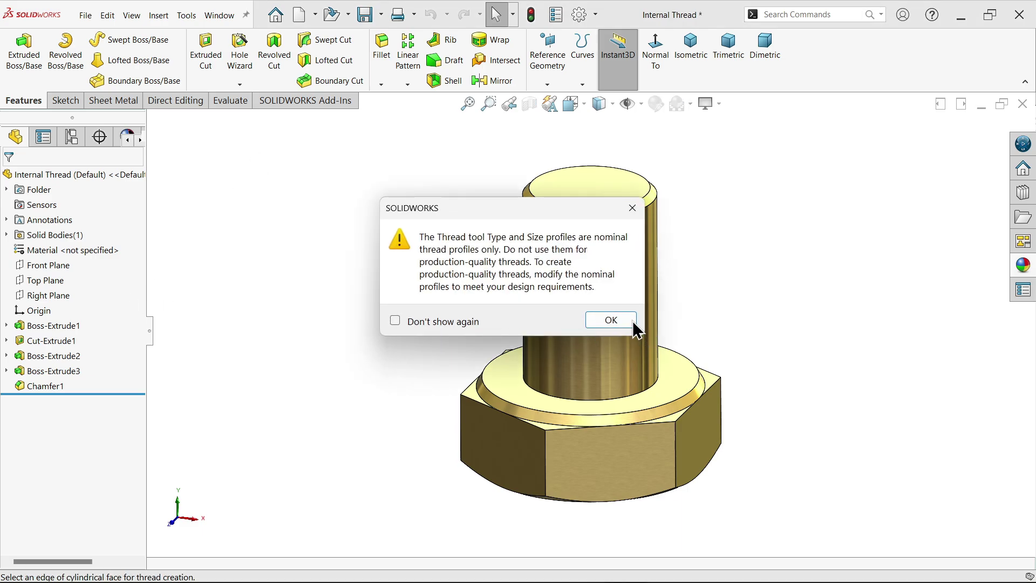
left_click(626, 322)
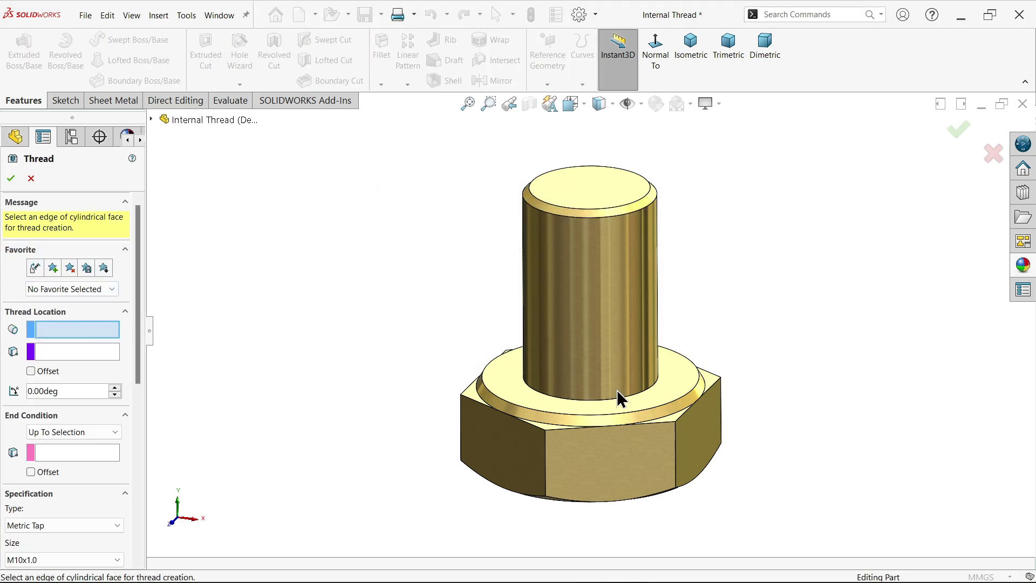
scroll(620, 399, "down", 2)
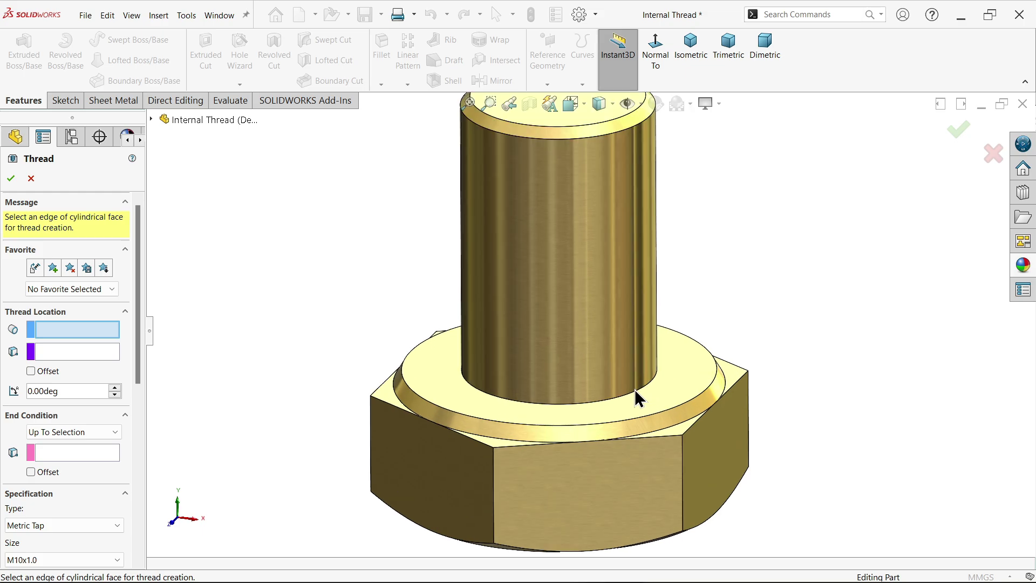
left_click(607, 406)
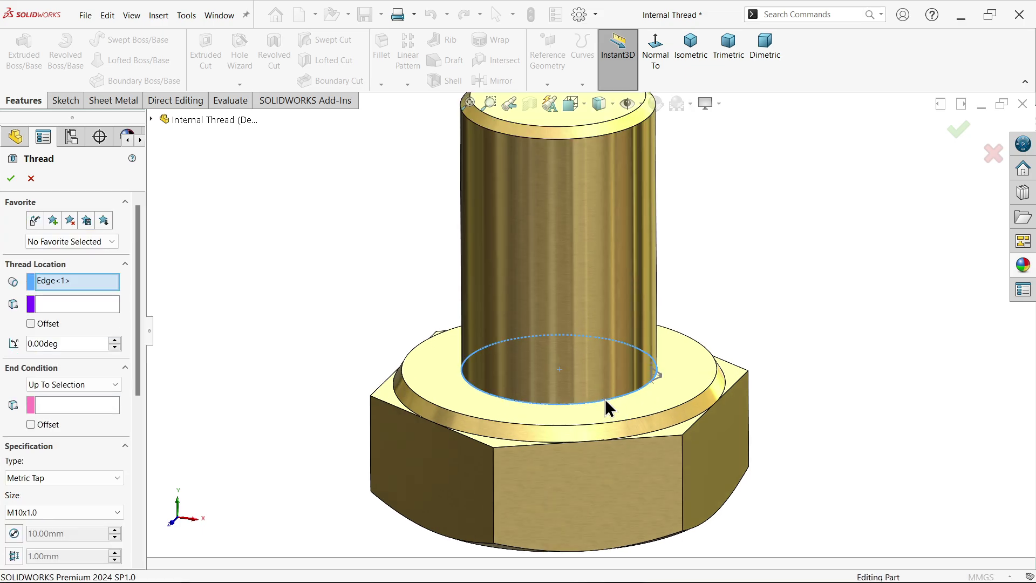
left_click(31, 325)
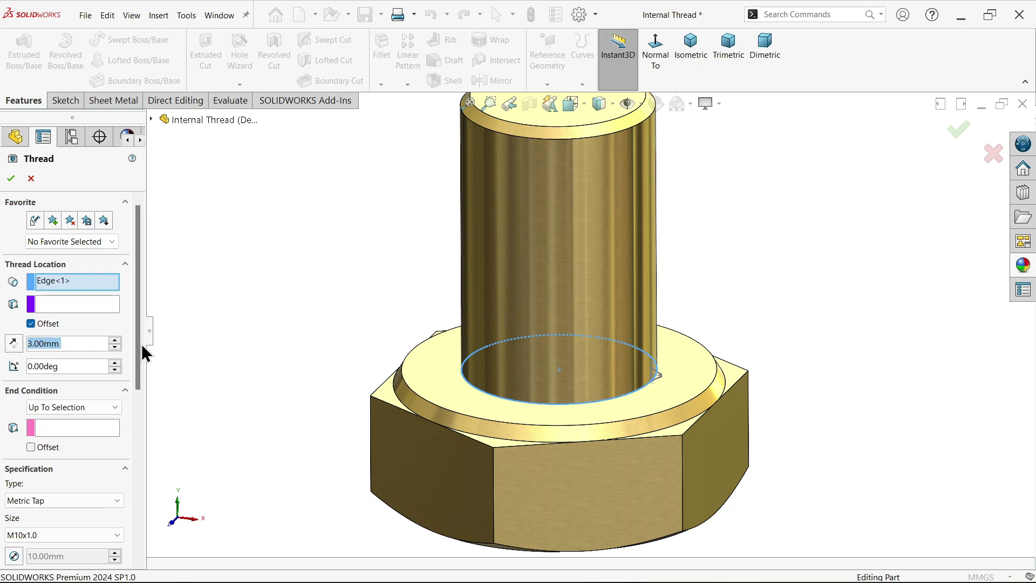
left_click(46, 429)
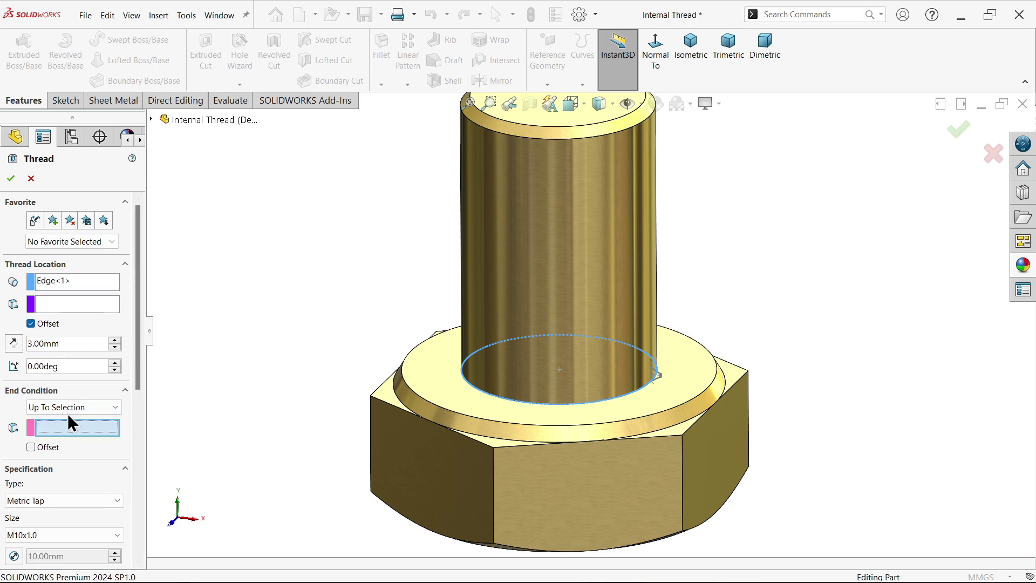
scroll(486, 324, "up", 1)
left_click(570, 138)
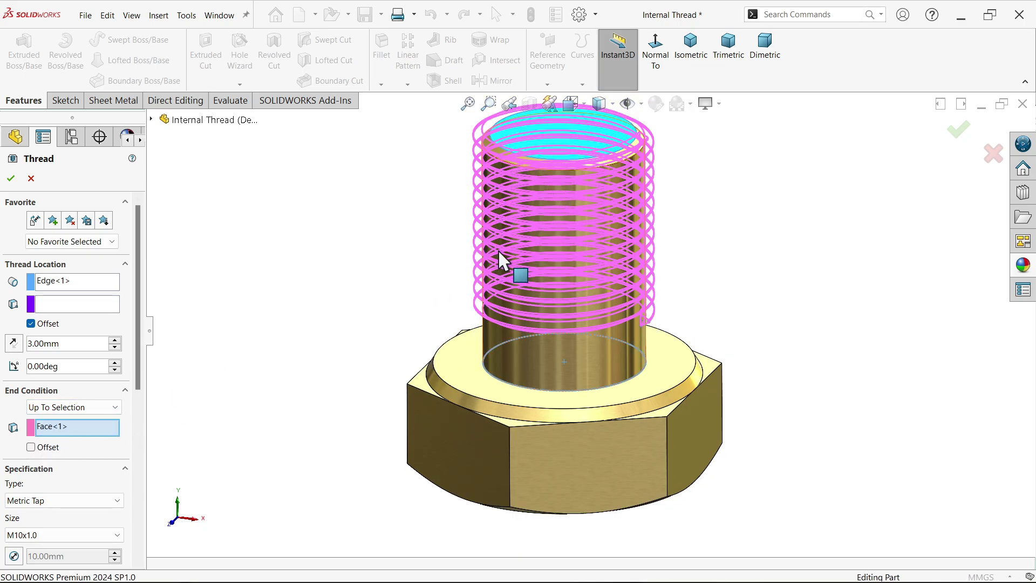
Set the thread type to Metric Die M10x1.0 and create Thread1.
middle_click_drag(501, 261, 539, 188)
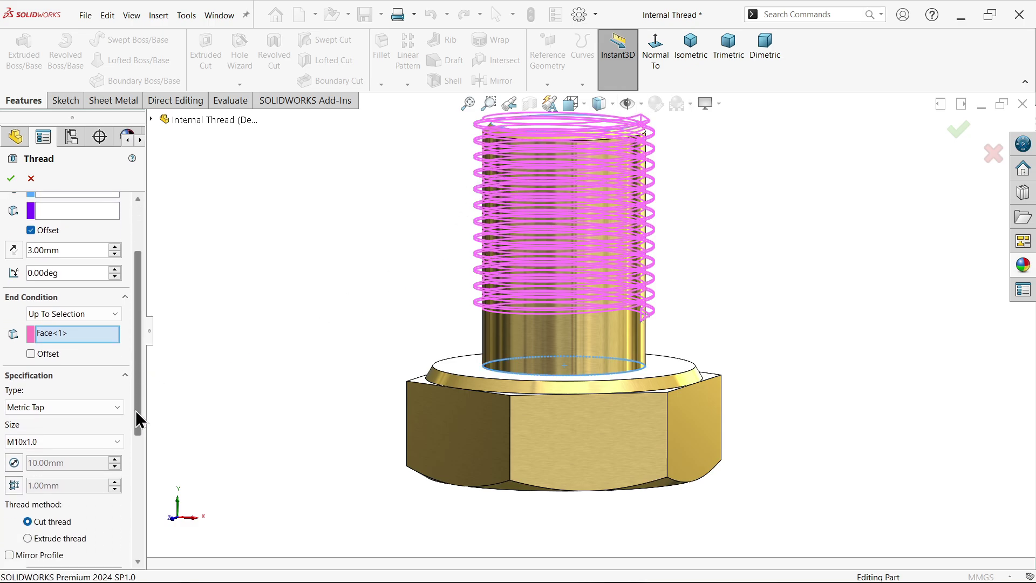
scroll(133, 420, "down", 3)
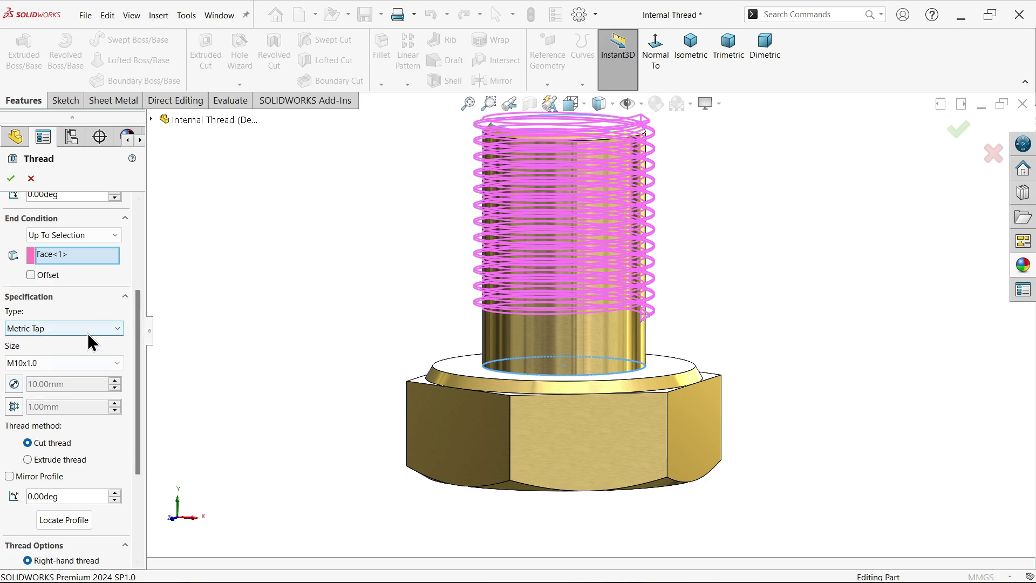
left_click(88, 333)
left_click(41, 363)
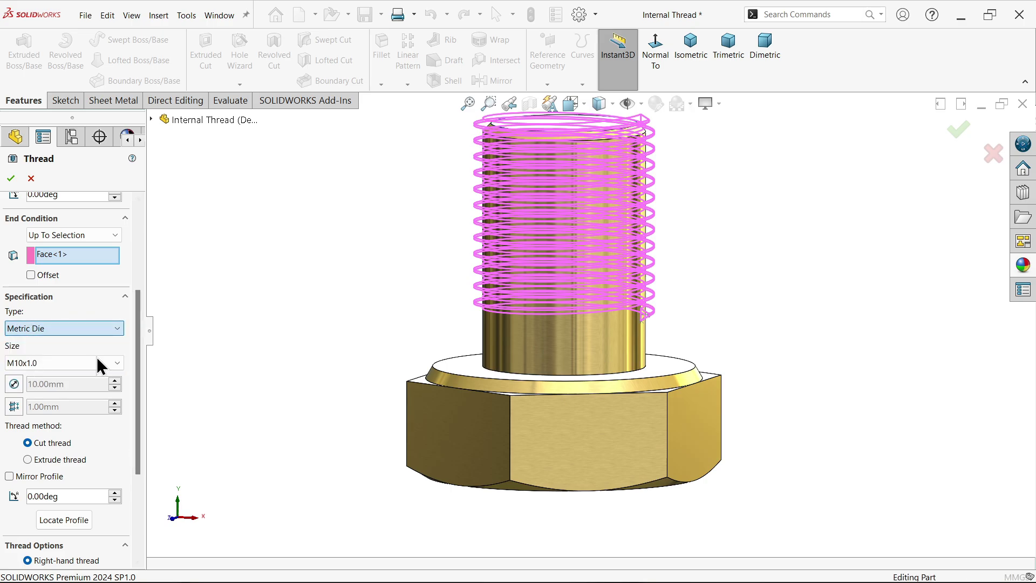
scroll(566, 258, "down", 3)
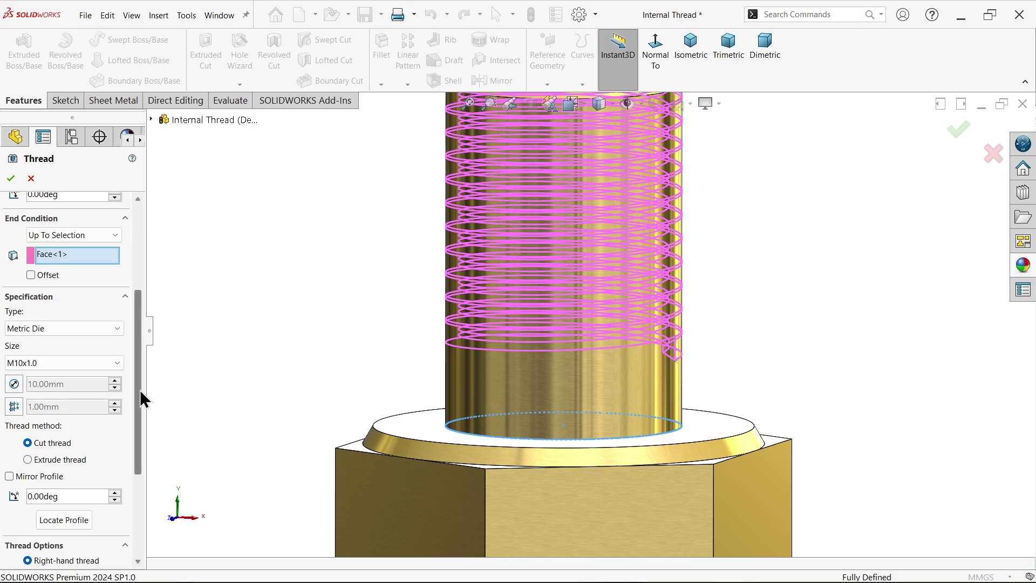
scroll(127, 462, "down", 3)
scroll(128, 370, "up", 6)
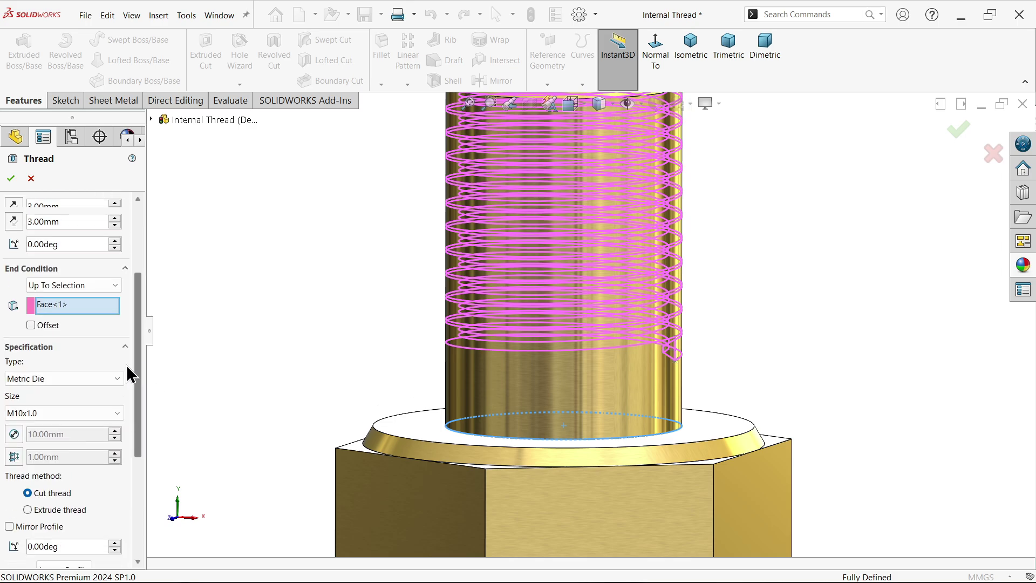
left_click(11, 179)
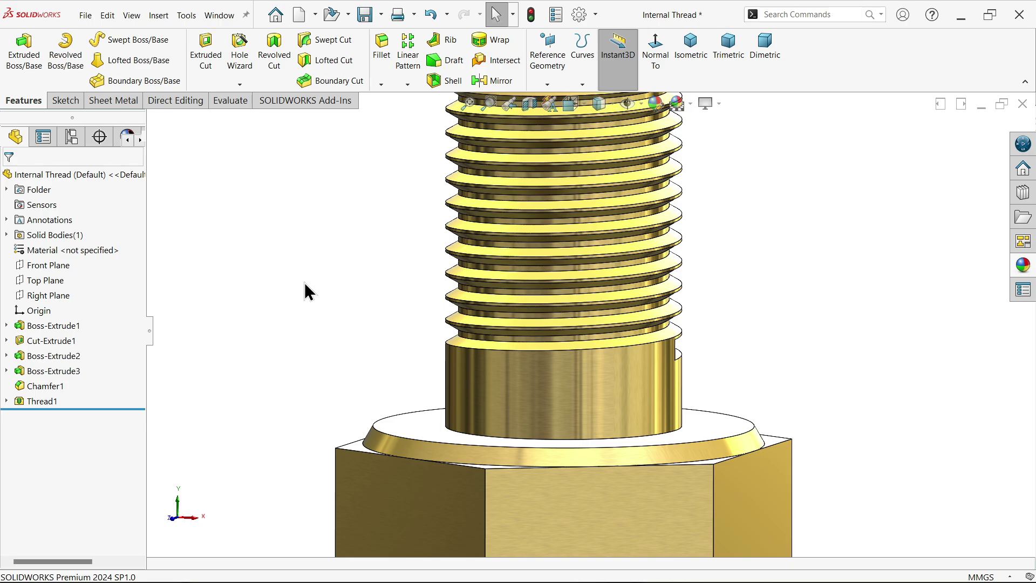
middle_click_drag(305, 291, 219, 324)
scroll(296, 338, "up", 2)
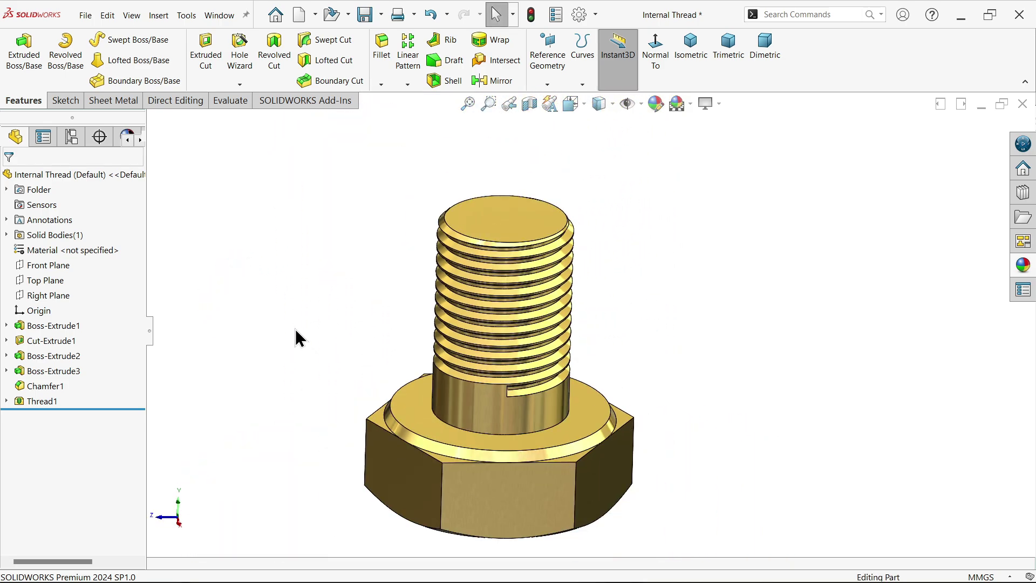
middle_click_drag(299, 338, 485, 388)
scroll(504, 360, "down", 5)
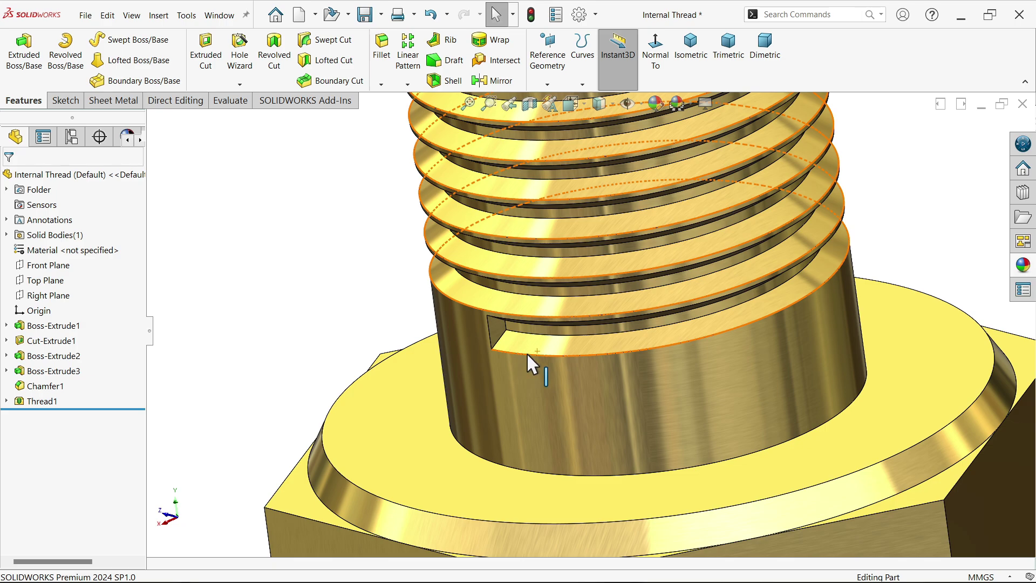
scroll(531, 352, "up", 2)
left_click(65, 100)
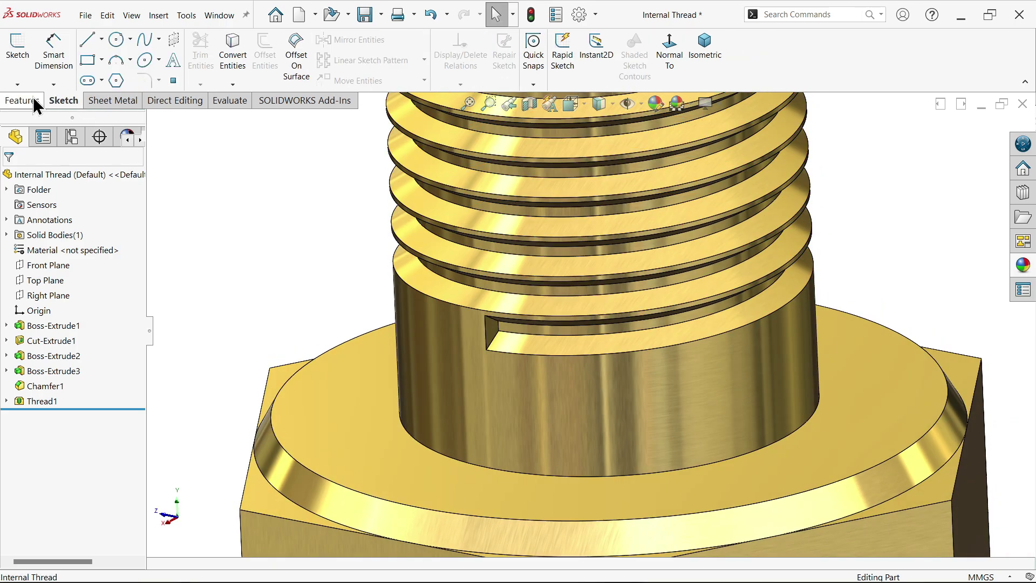
Start a 3D sketch and draw a centerline from the runout slot's corner onto the shank.
left_click(18, 84)
left_click(39, 115)
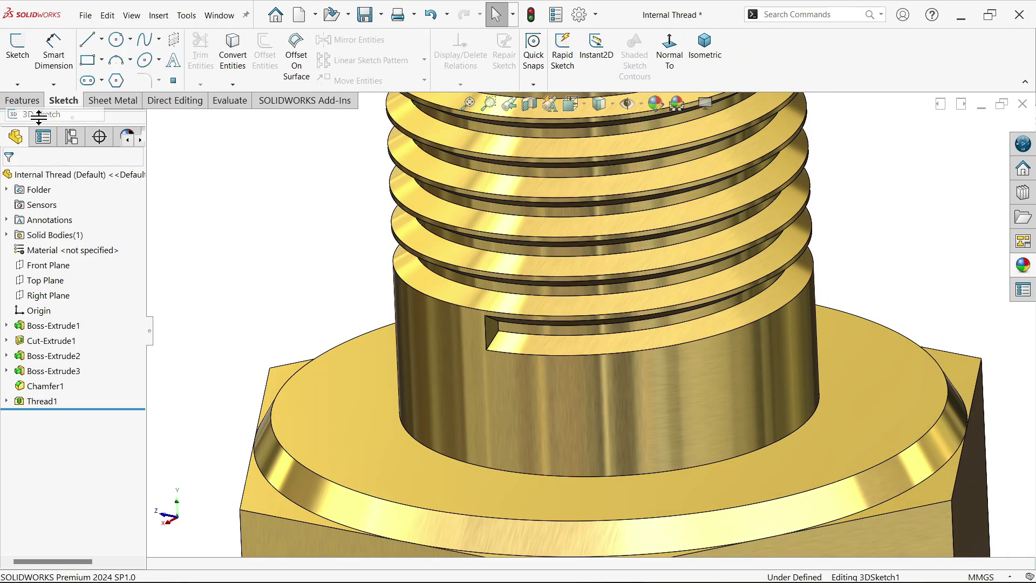
left_click(102, 39)
left_click(104, 74)
scroll(434, 363, "down", 5)
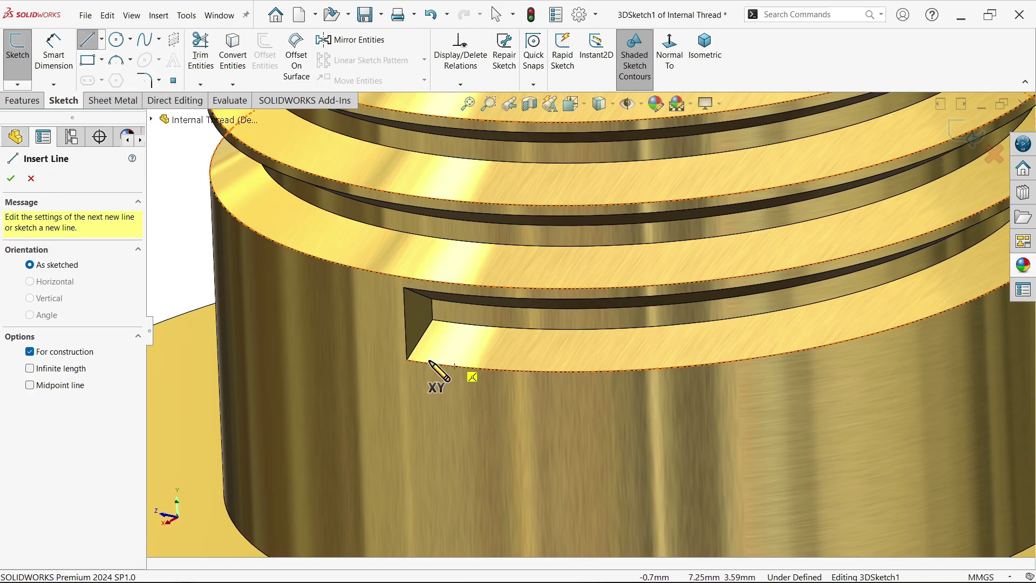
scroll(435, 330, "down", 2)
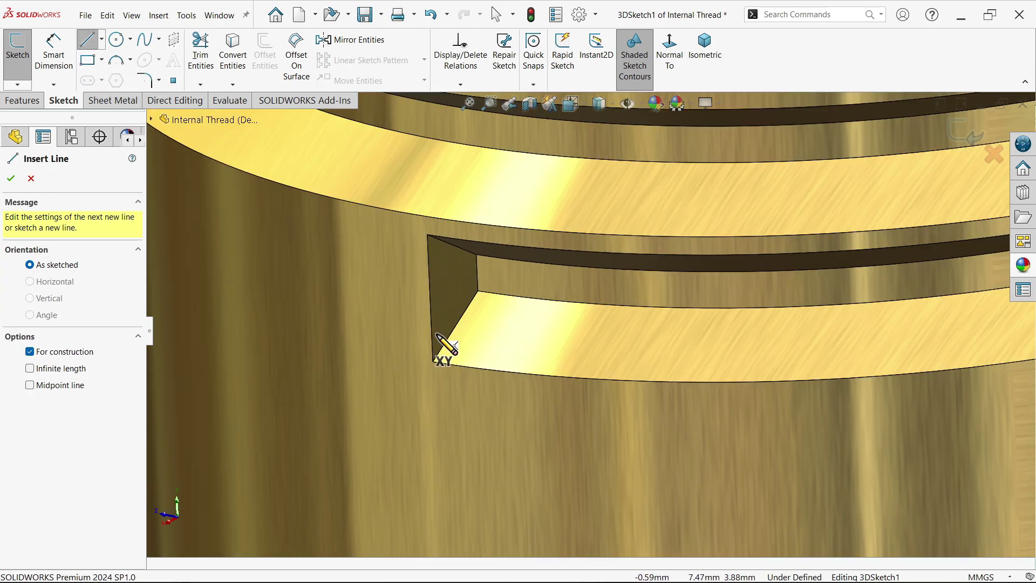
left_click(432, 361)
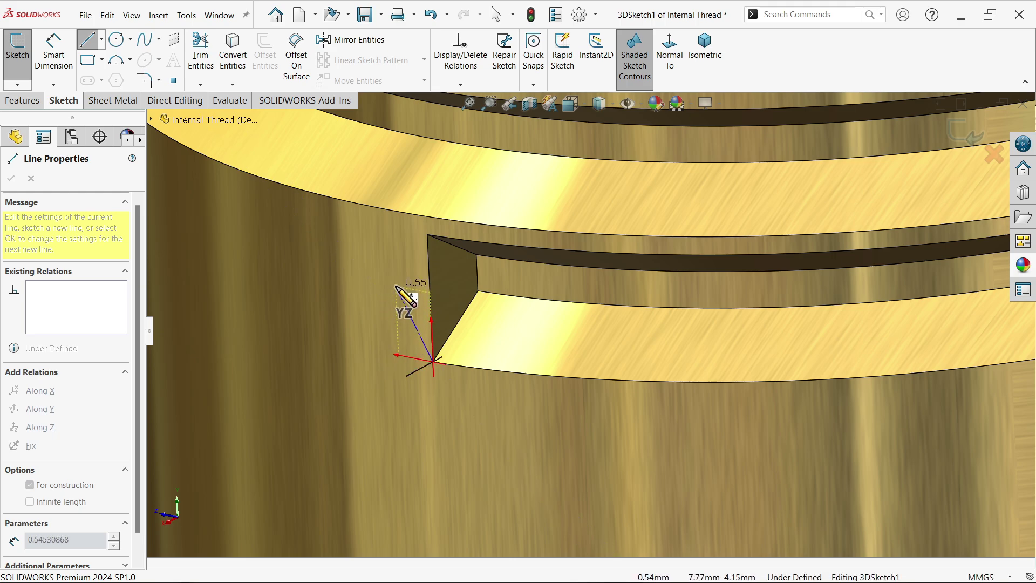
scroll(377, 324, "up", 5)
scroll(456, 318, "down", 5)
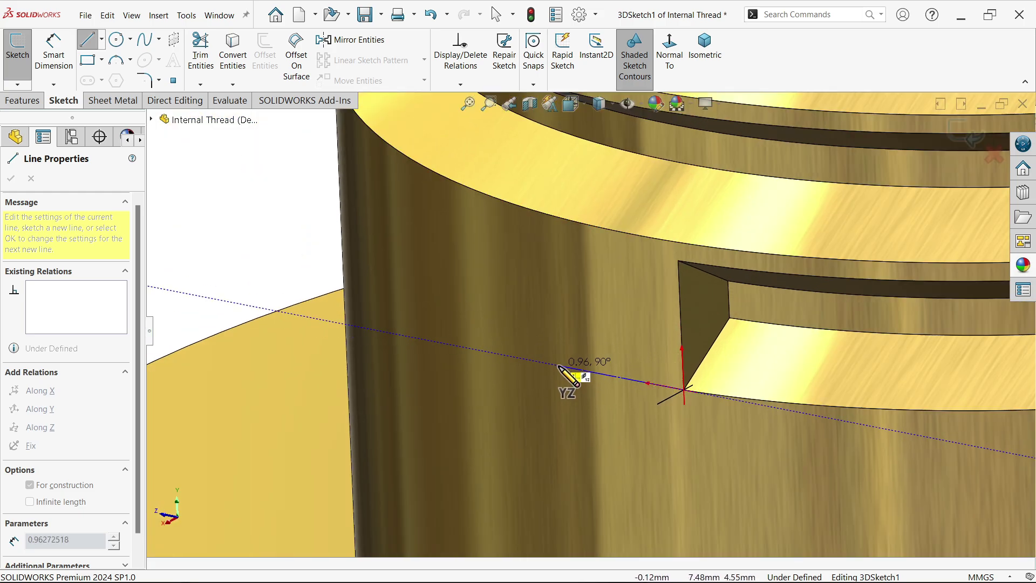
left_click(521, 312)
right_click(459, 346)
left_click(461, 345)
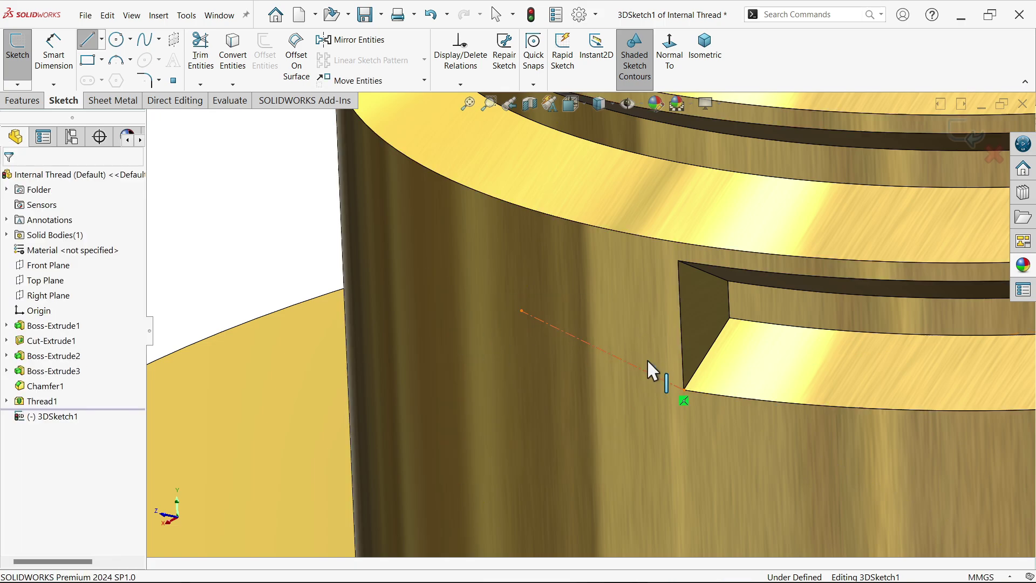
Make the centerline tangent to the thread runout edge.
middle_click_drag(646, 358, 671, 416)
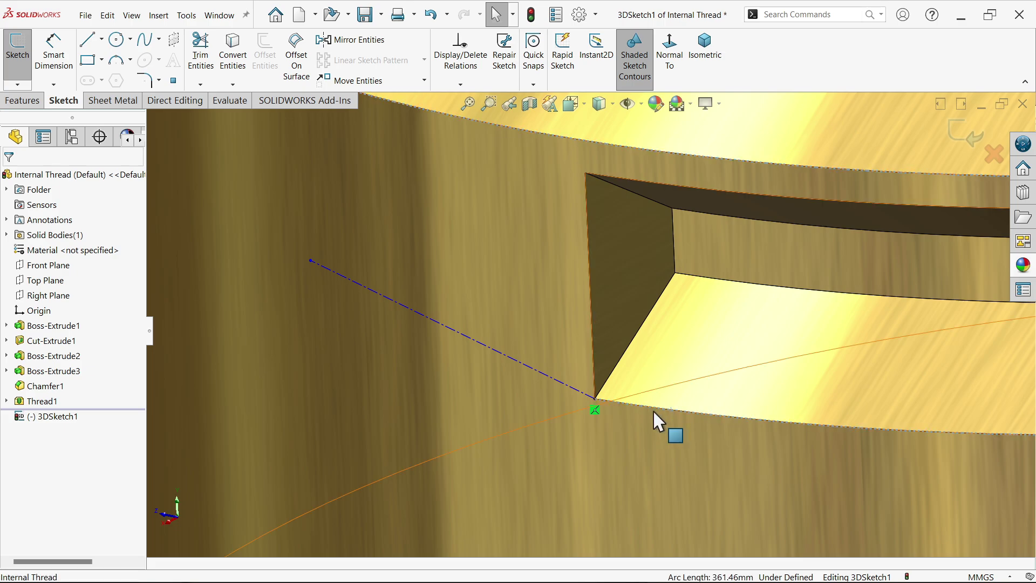
left_click(653, 412)
left_click(576, 388, "ctrl")
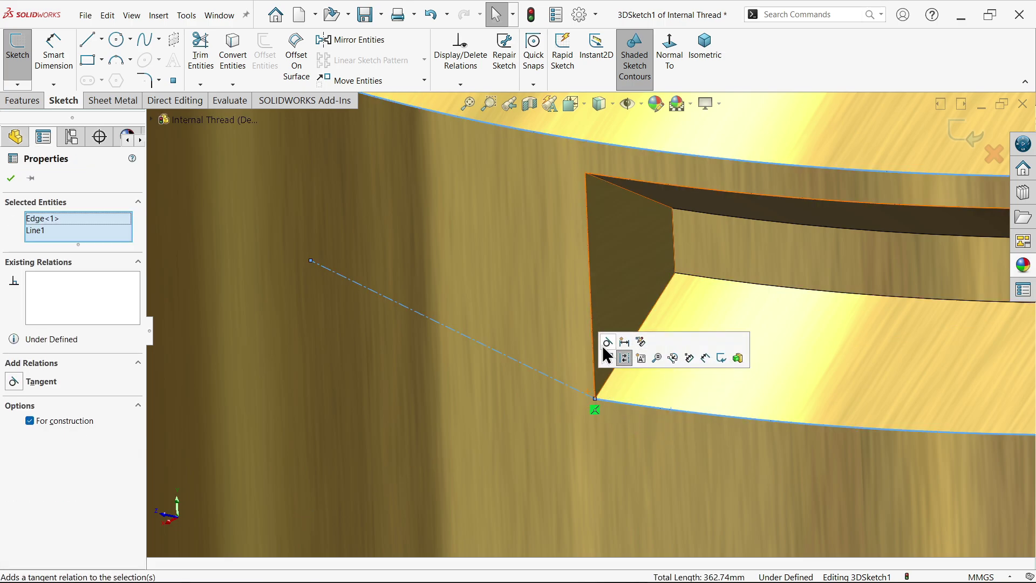
left_click(607, 343)
key("Escape")
scroll(541, 349, "up", 3)
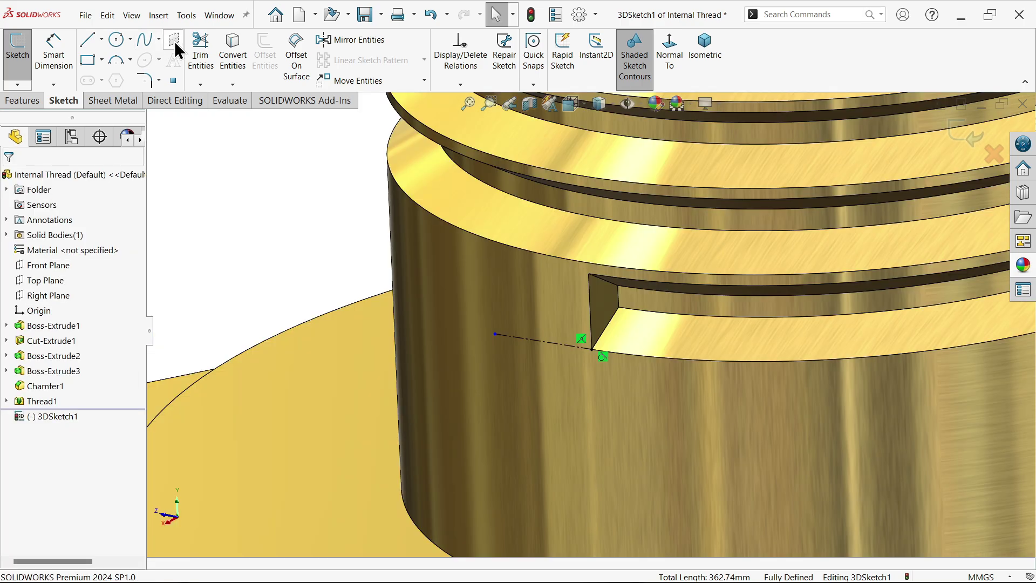
Add a sketch plane referenced to the Right Plane and the centerline in 3DSketch1.
left_click(174, 42)
left_click(152, 120)
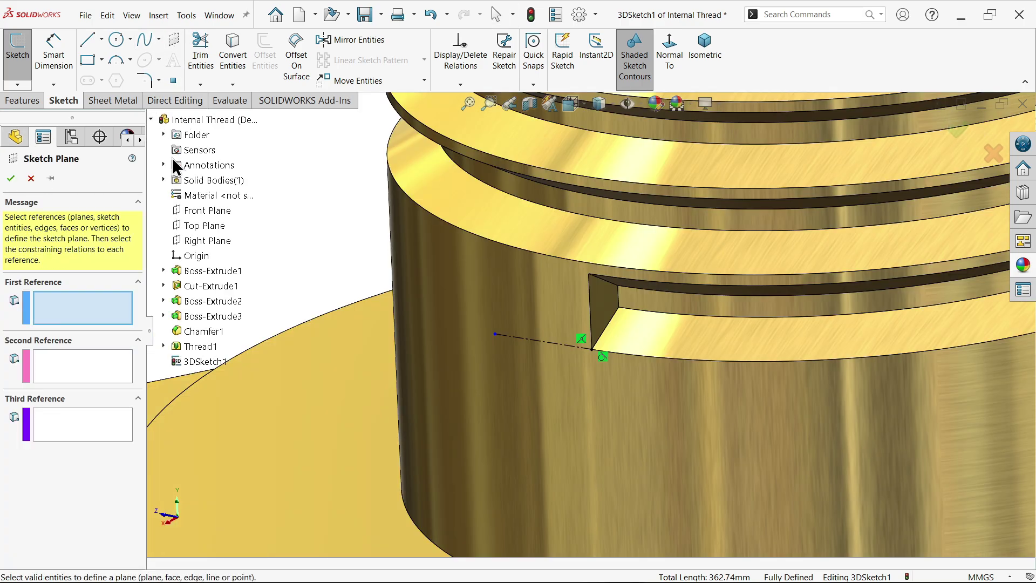
left_click(214, 240)
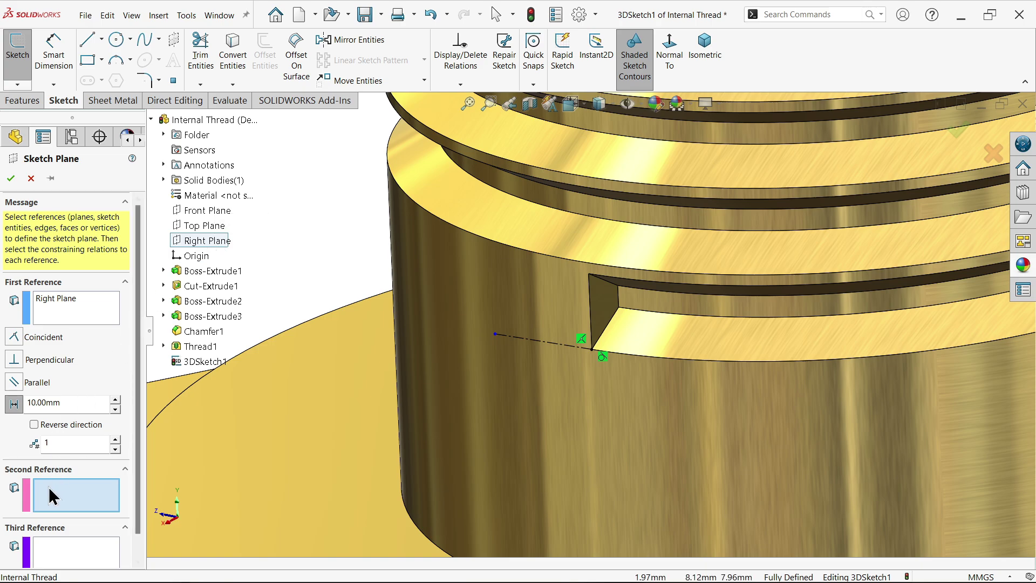
left_click(548, 343)
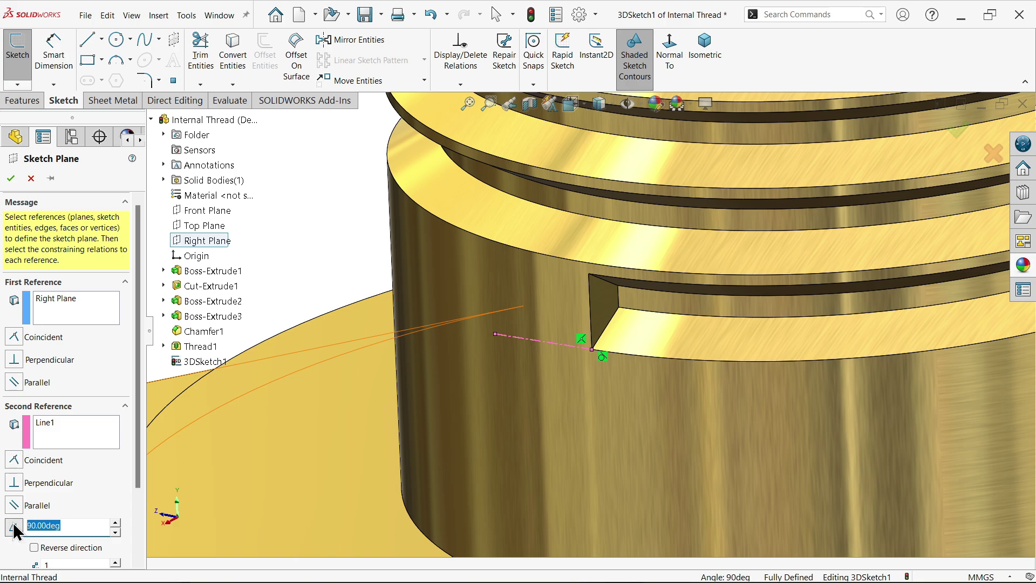
left_click(11, 178)
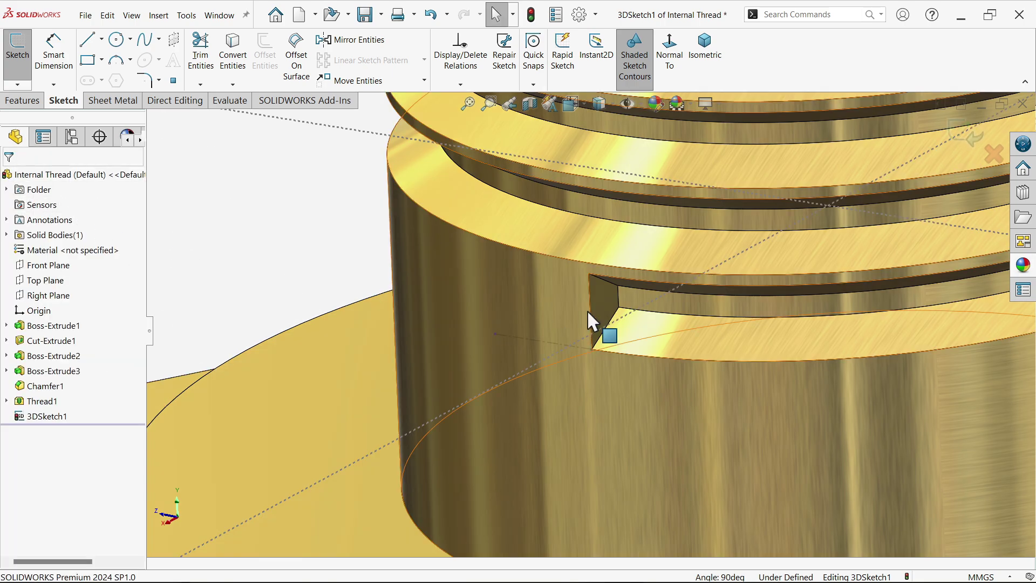
scroll(587, 310, "up", 10)
middle_click_drag(617, 306, 601, 333)
scroll(600, 333, "down", 3)
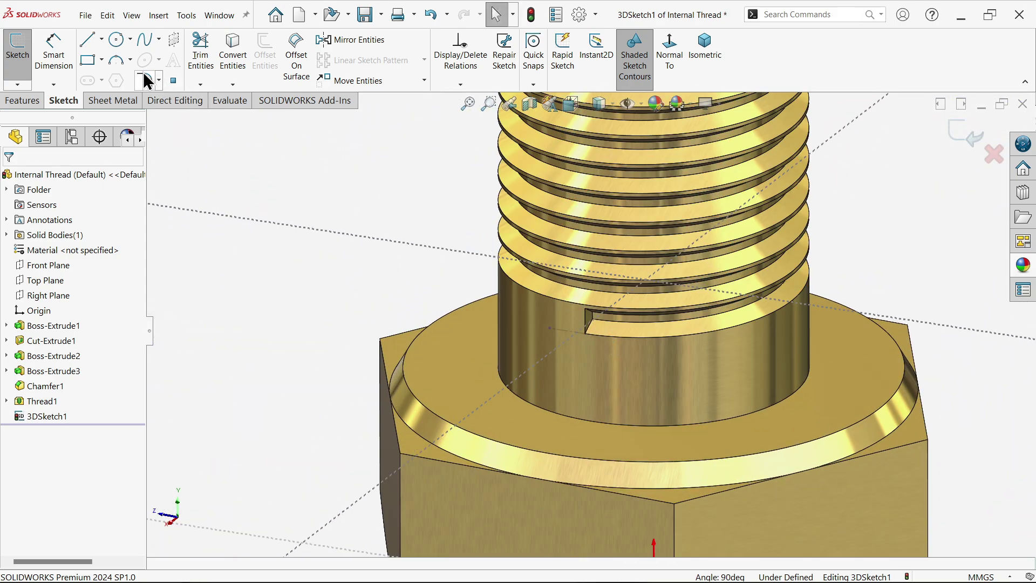
left_click(117, 60)
Draw a 3-point arc from the notch's lower corner around the shank.
scroll(563, 294, "down", 5)
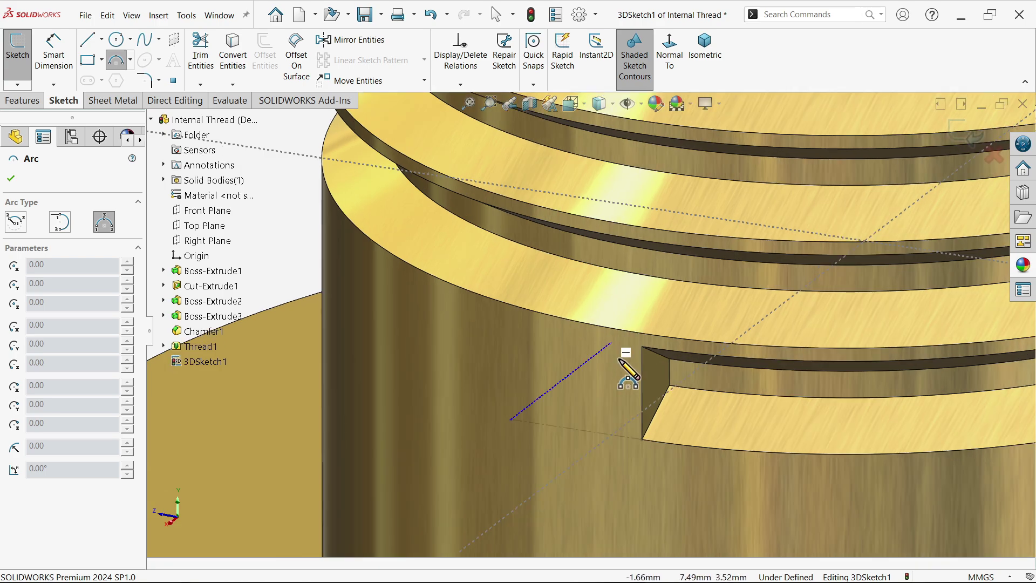
left_click(642, 439)
scroll(493, 398, "up", 4)
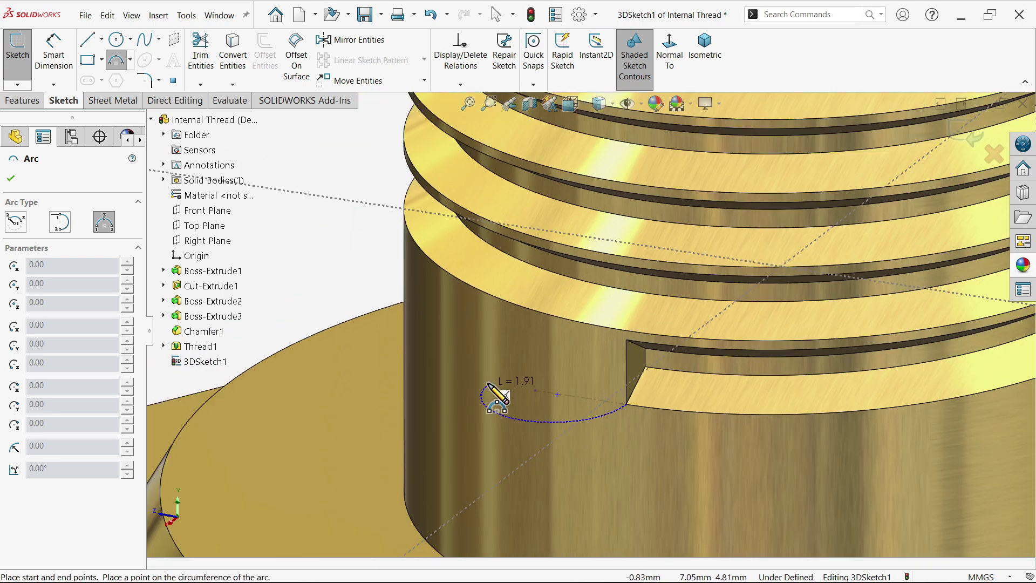
left_click(424, 301)
left_click(488, 353)
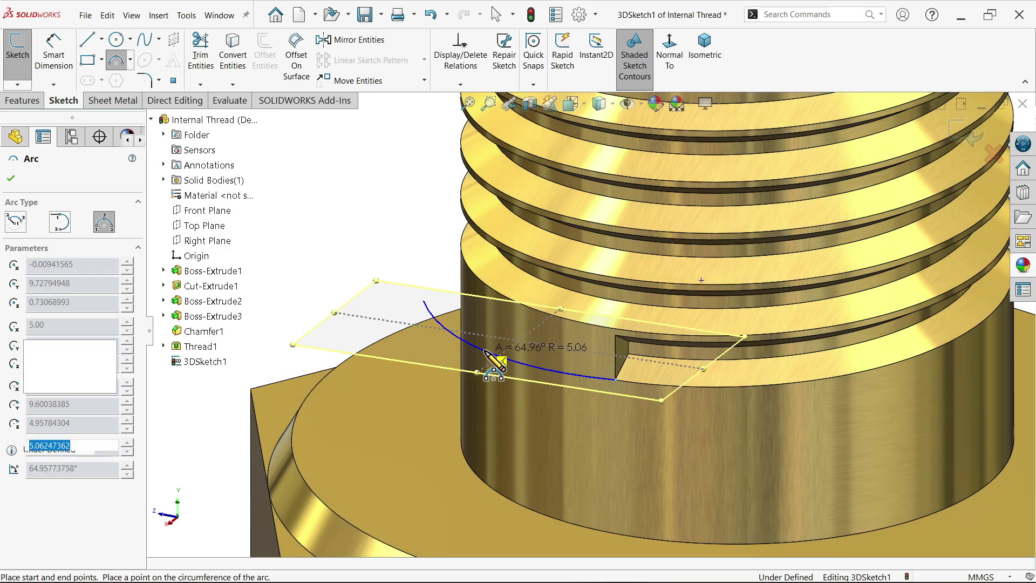
right_click(332, 212)
left_click(380, 216)
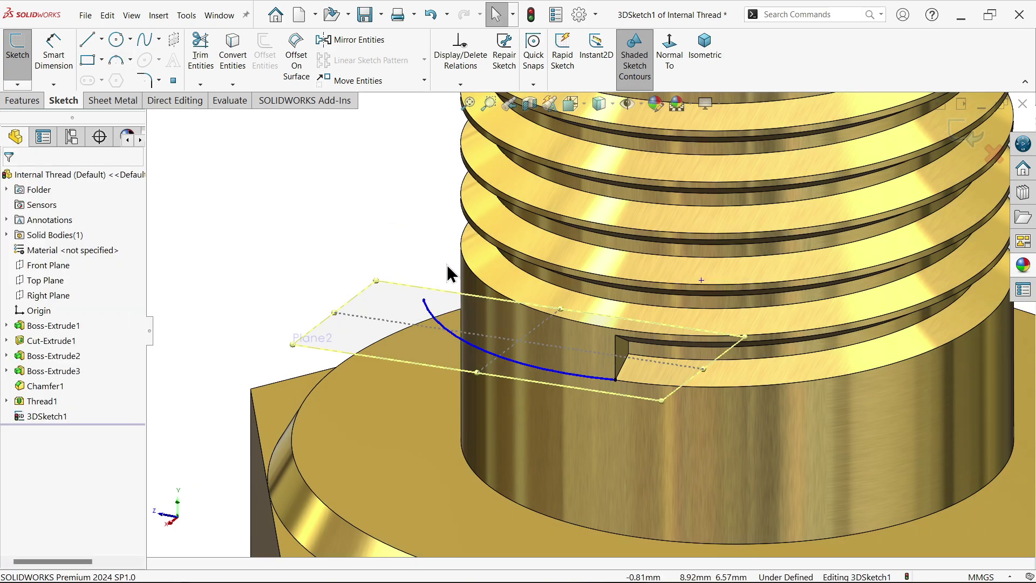
scroll(615, 351, "down", 2)
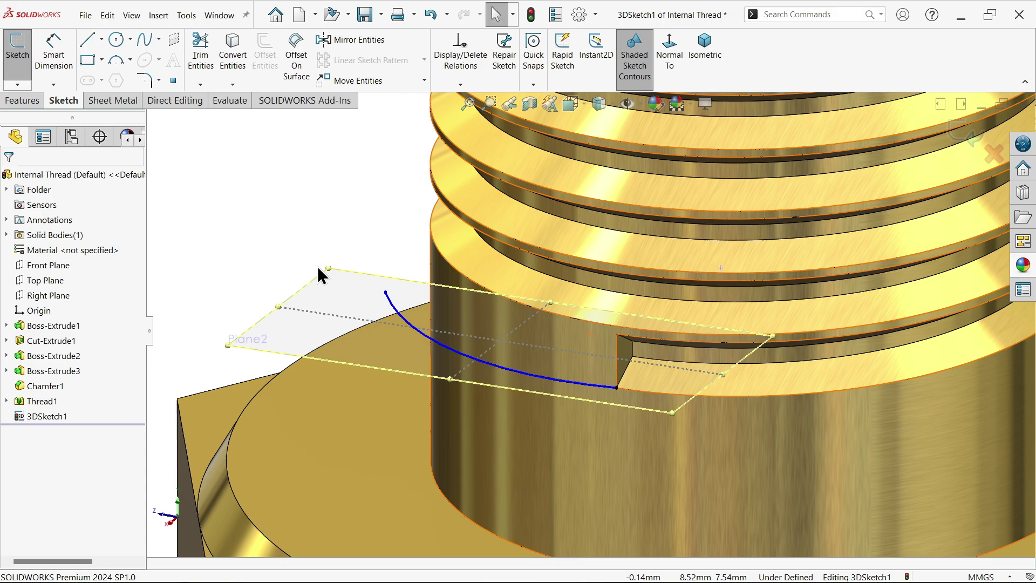
Dimension the arc's radius to 7 mm.
left_click(69, 67)
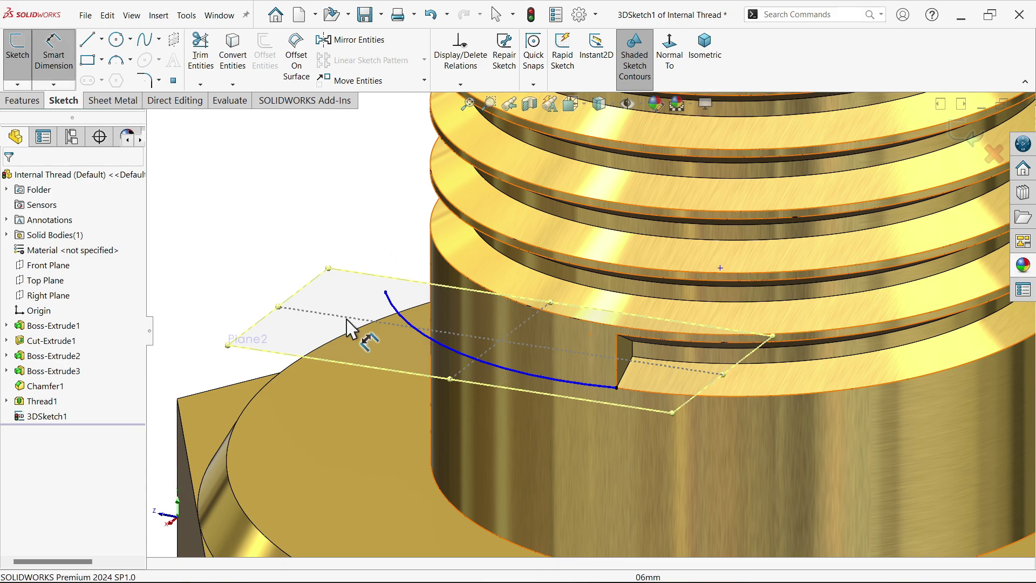
left_click(457, 351)
left_click(345, 233)
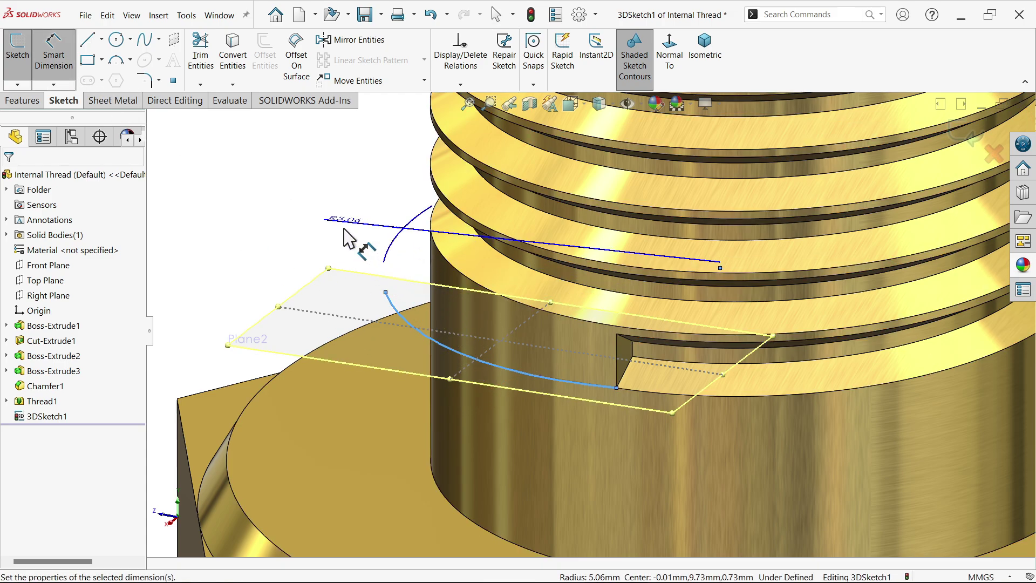
type("7")
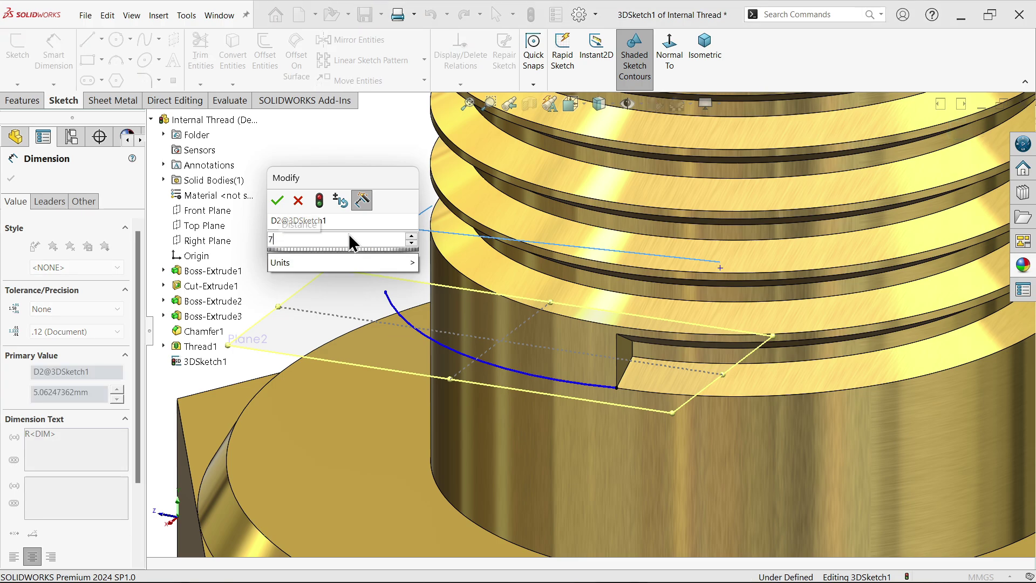
left_click(276, 202)
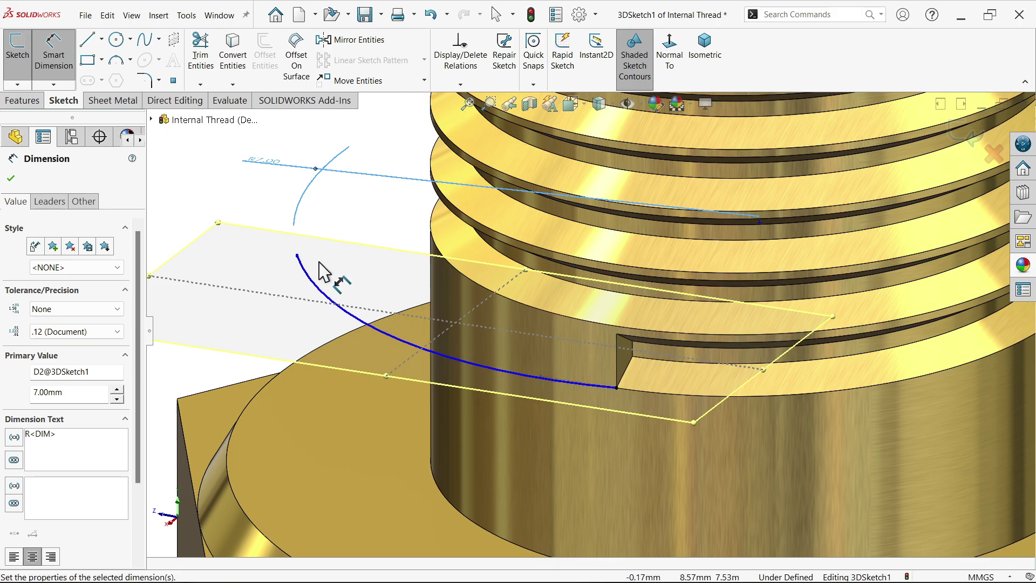
left_click(12, 179)
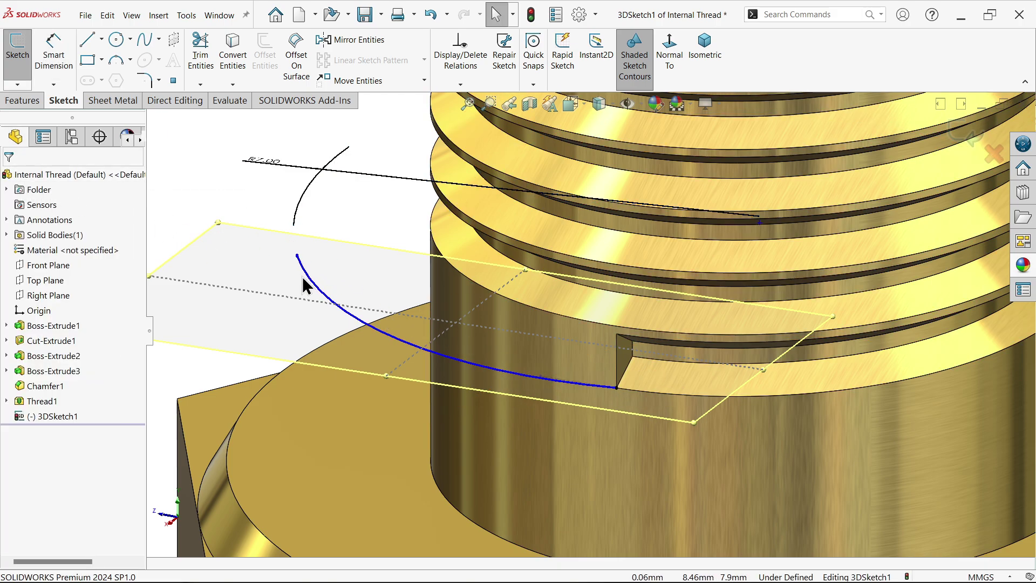
scroll(669, 398, "down", 5)
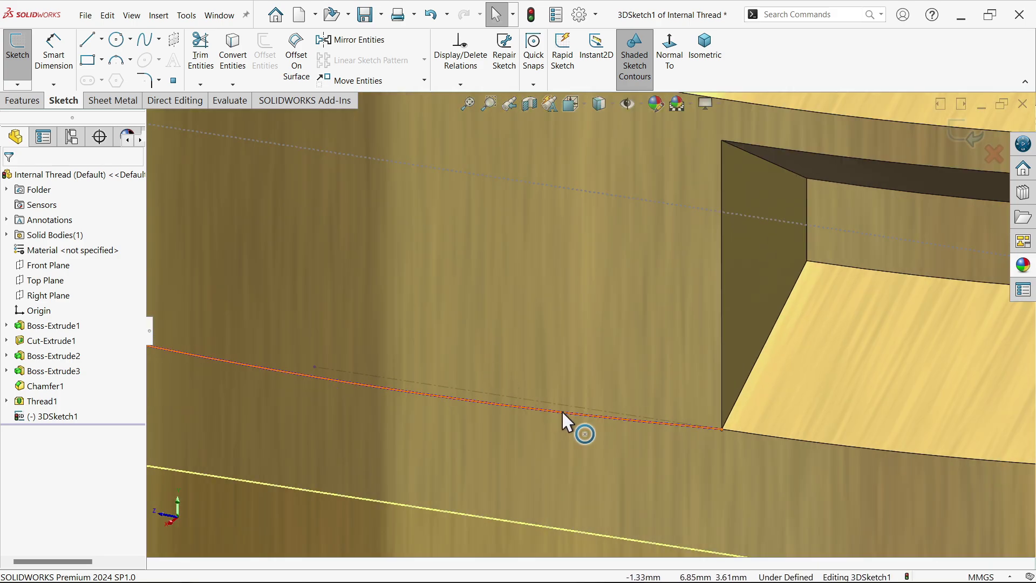
Make the 7 mm Arc1 tangent to Line1 at the notch, then inspect the arc's outer endpoint.
left_click(568, 414)
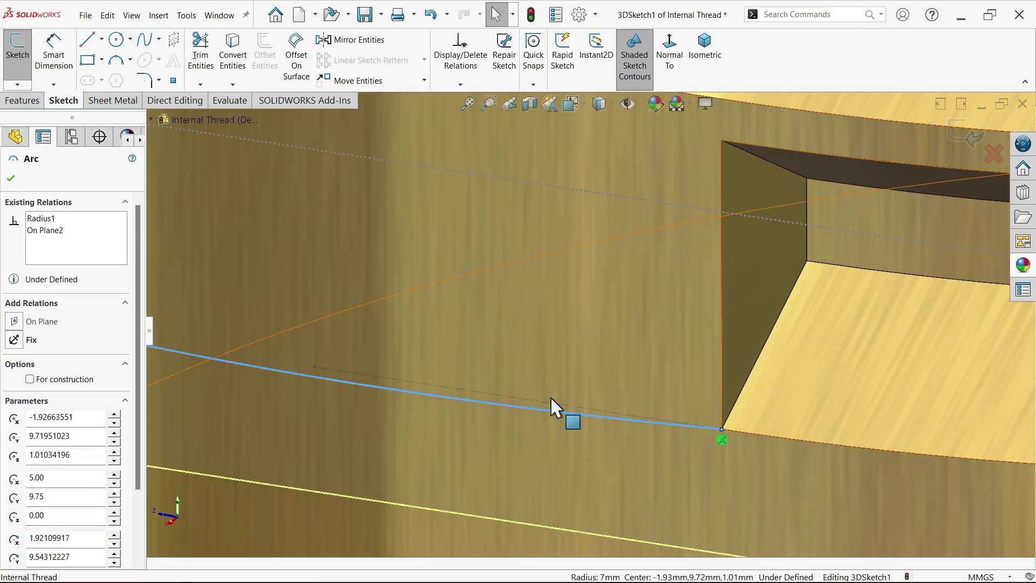
left_click(554, 406, "ctrl")
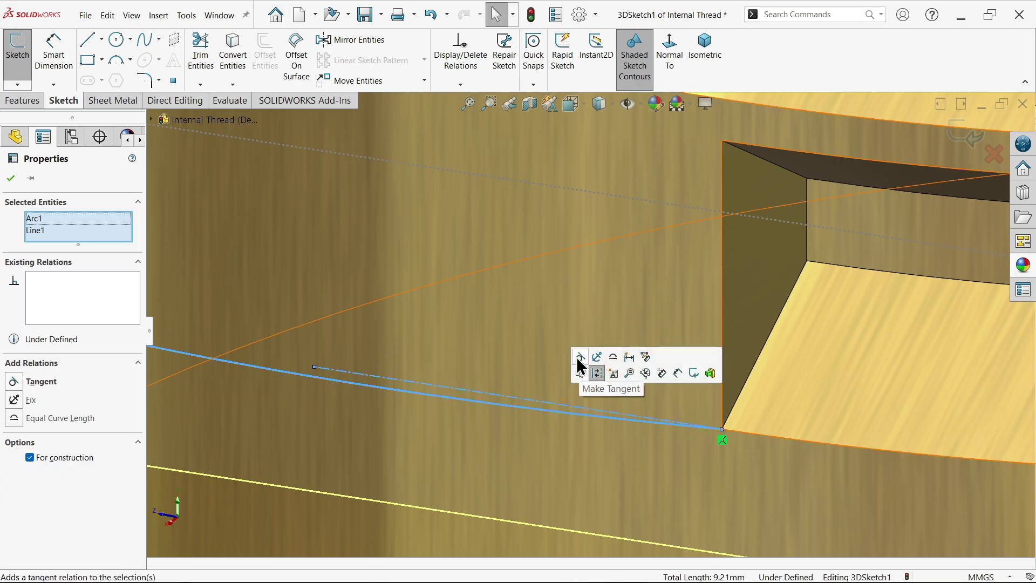
left_click(581, 357)
scroll(554, 387, "up", 5)
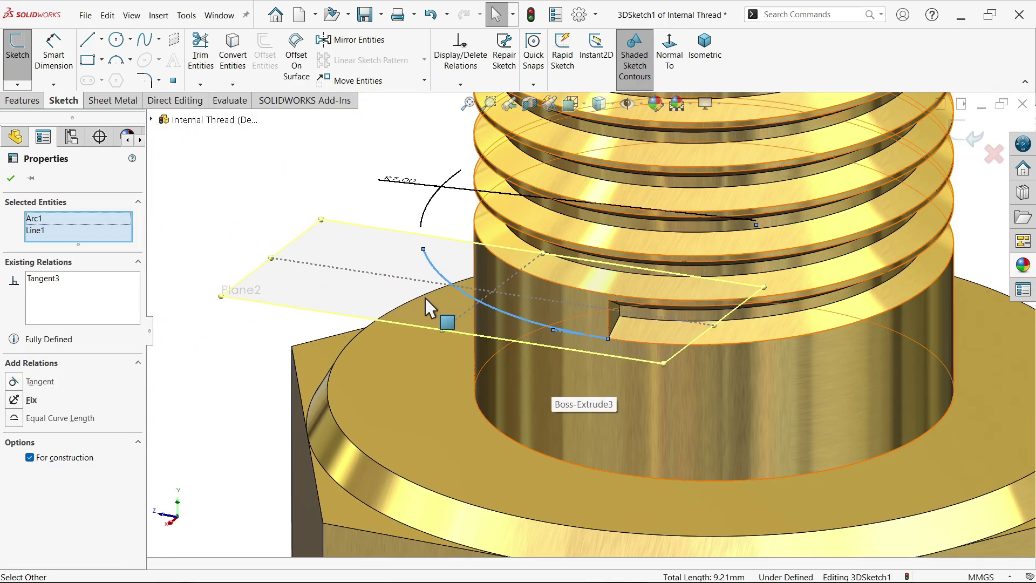
left_click(336, 173)
scroll(485, 266, "down", 3)
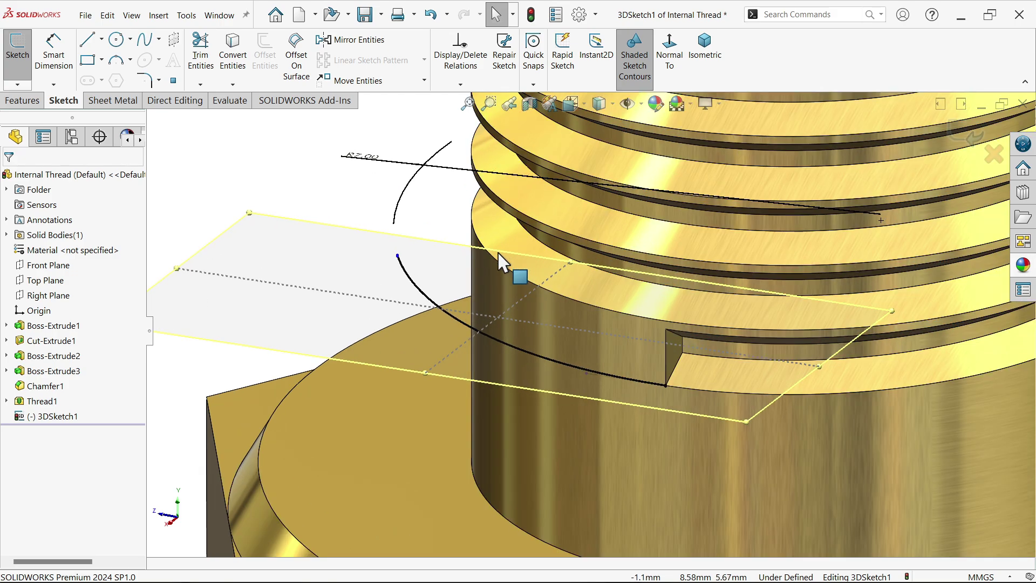
left_click(398, 257)
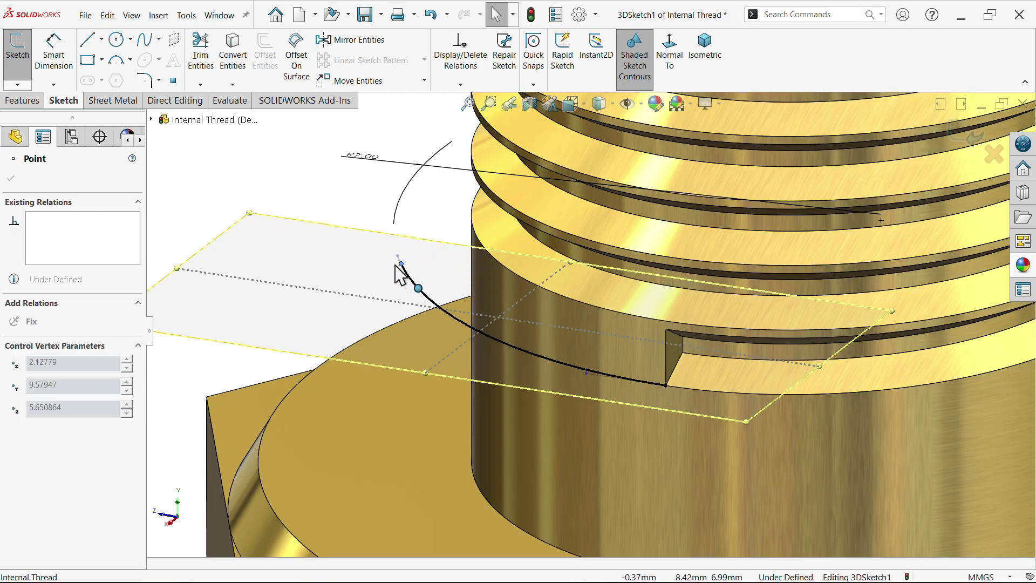
middle_click_drag(386, 242, 523, 345)
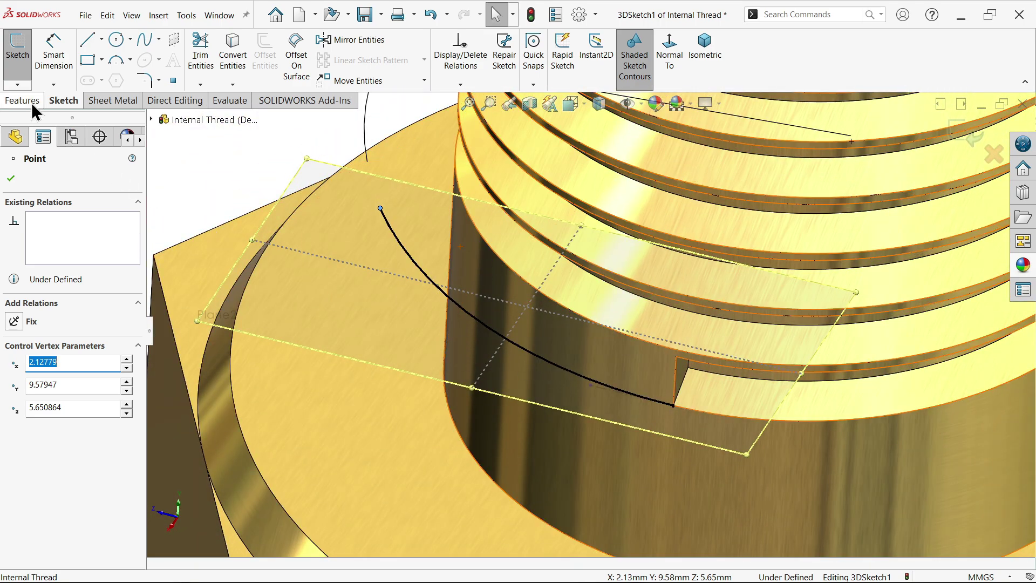
Exit the 3D sketch and start a swept cut using the notch's end face as profile.
left_click(974, 141)
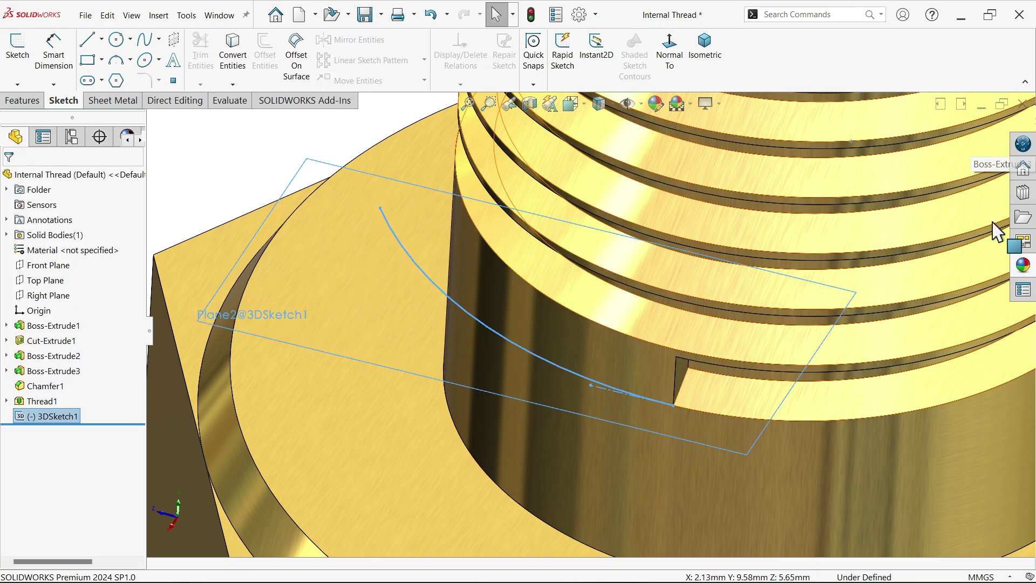
left_click(21, 102)
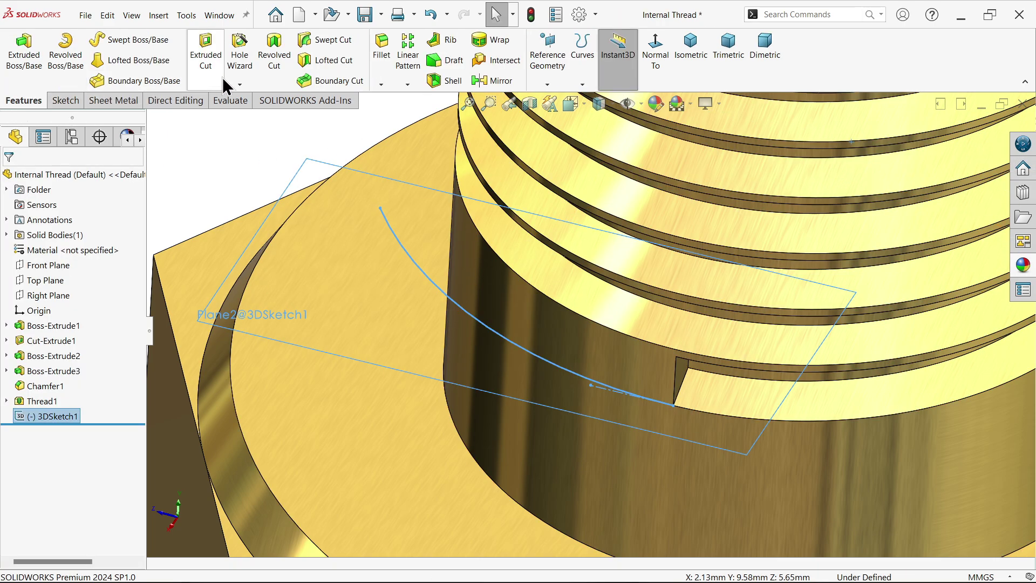
left_click(328, 42)
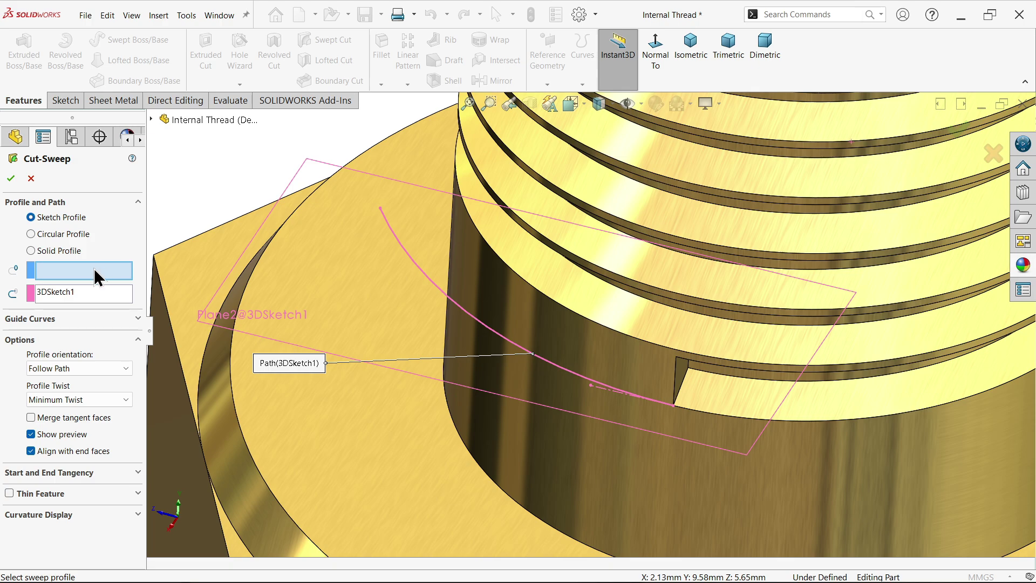
scroll(694, 346, "down", 5)
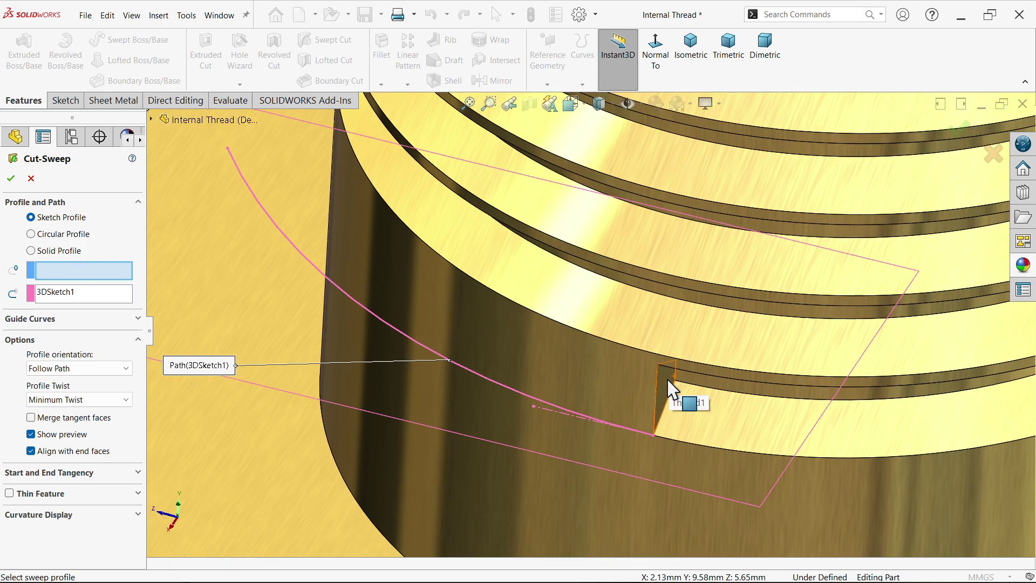
left_click(665, 386)
middle_click_drag(668, 394, 410, 387)
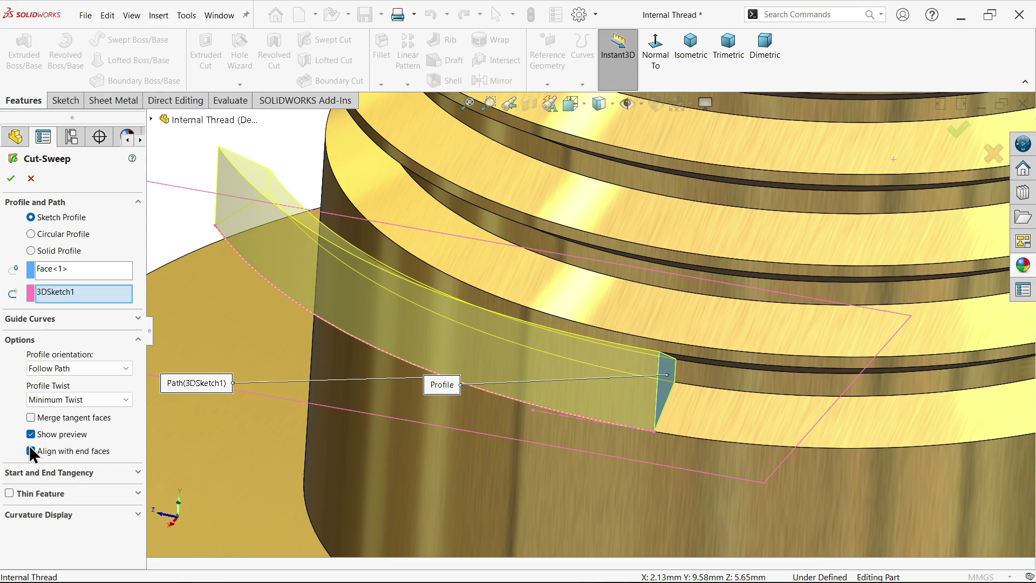
Enable Merge tangent faces and set Profile Twist to Natural for the swept cut.
left_click(40, 419)
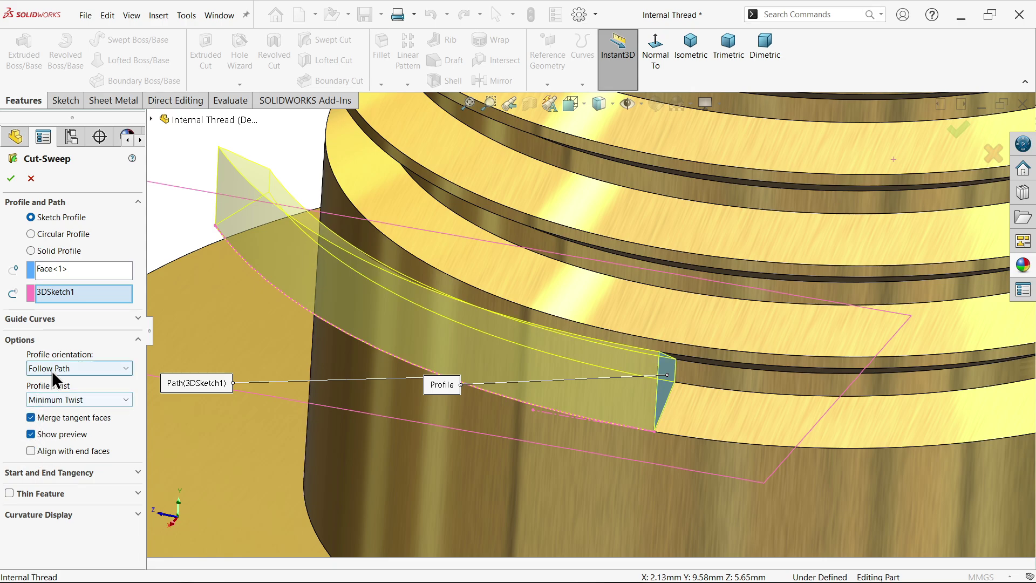
left_click(77, 401)
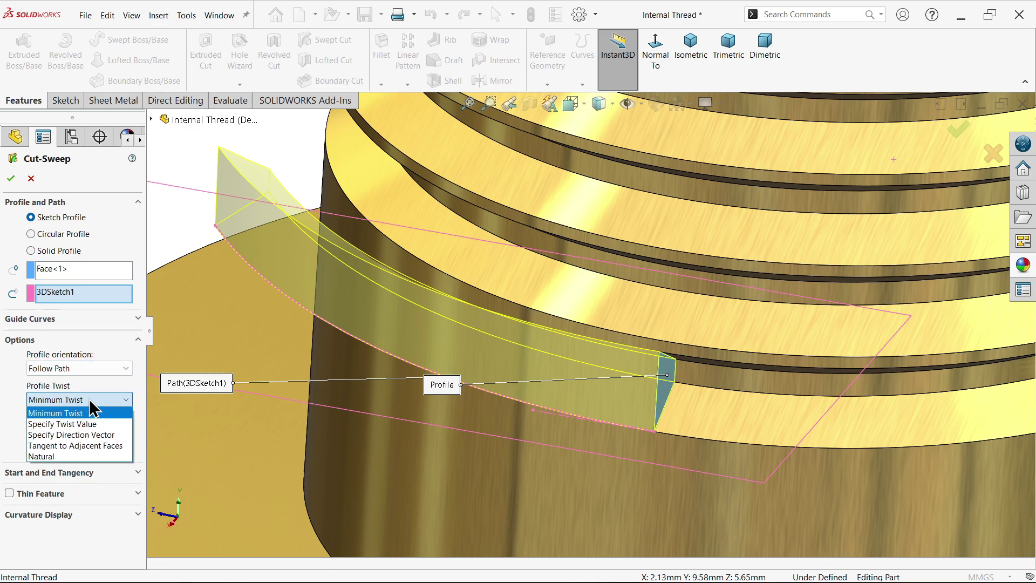
left_click(46, 457)
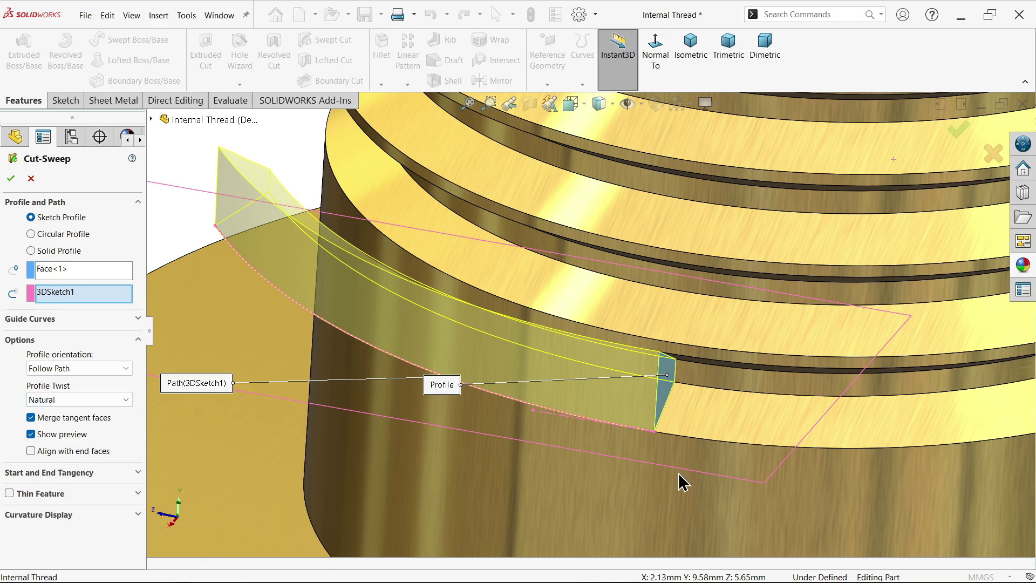
scroll(600, 345, "up", 4)
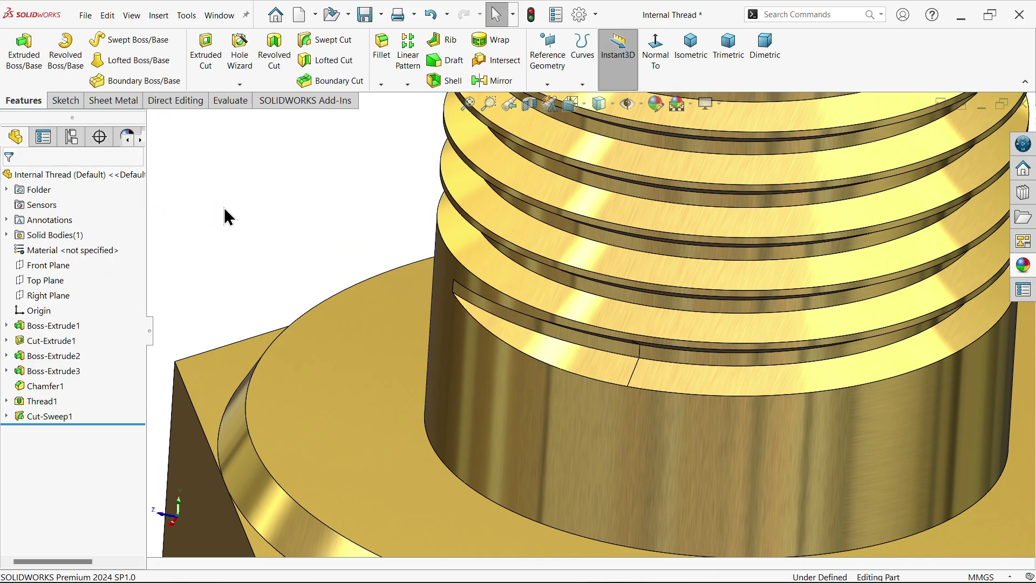
middle_click_drag(540, 286, 579, 279)
scroll(579, 279, "up", 6)
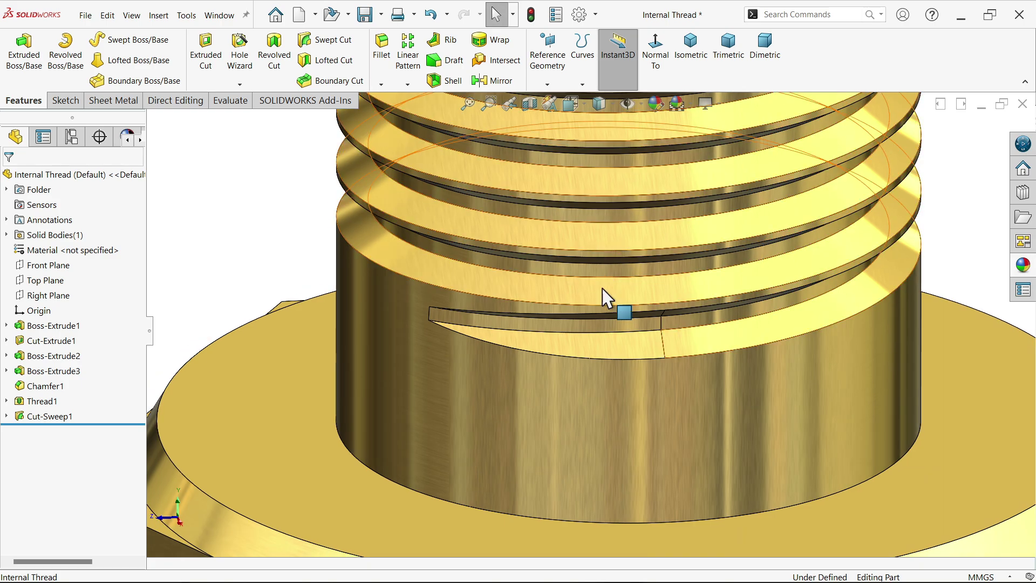
scroll(636, 251, "down", 2)
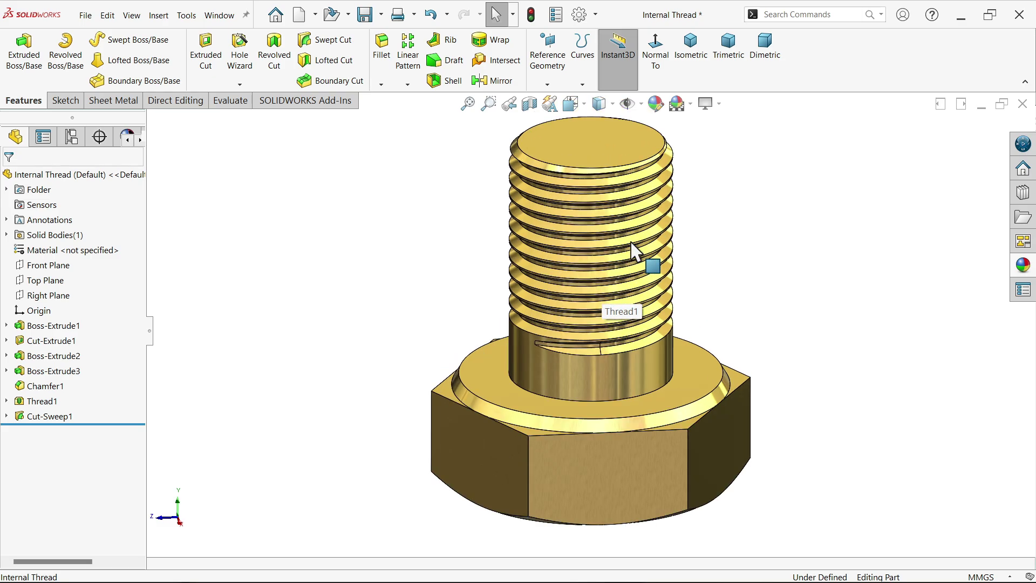